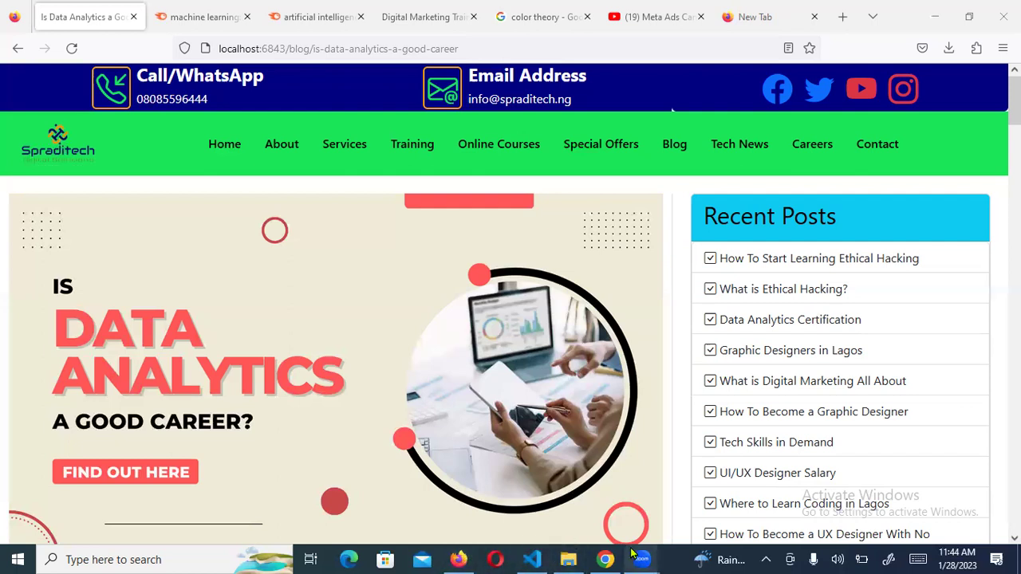
Switch to Chrome, load facebook.com in a new tab, and go to Ads Manager.
{"action": "mouse_move", "coordinate": [550, 544]}
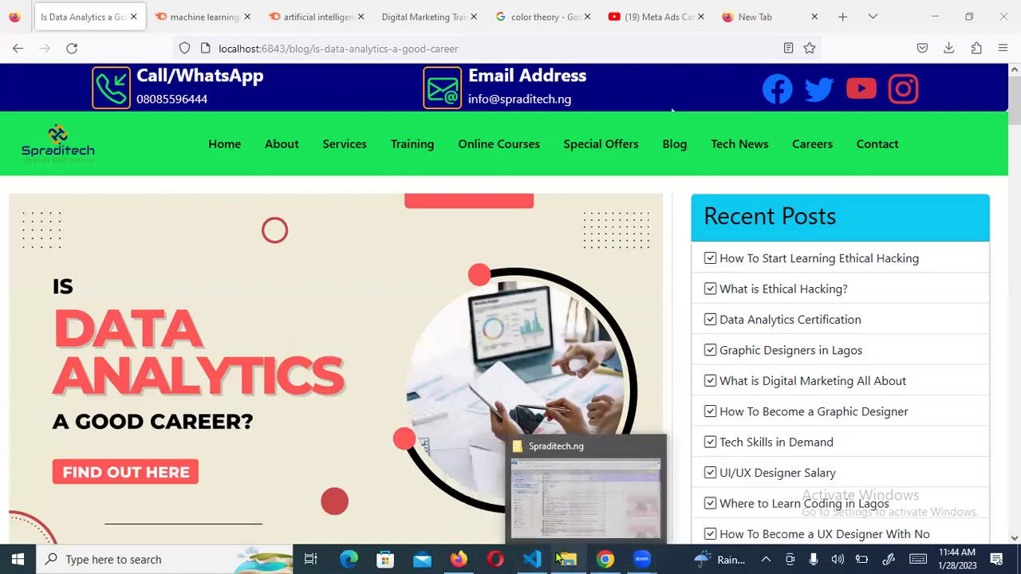
{"action": "mouse_move", "coordinate": [608, 559]}
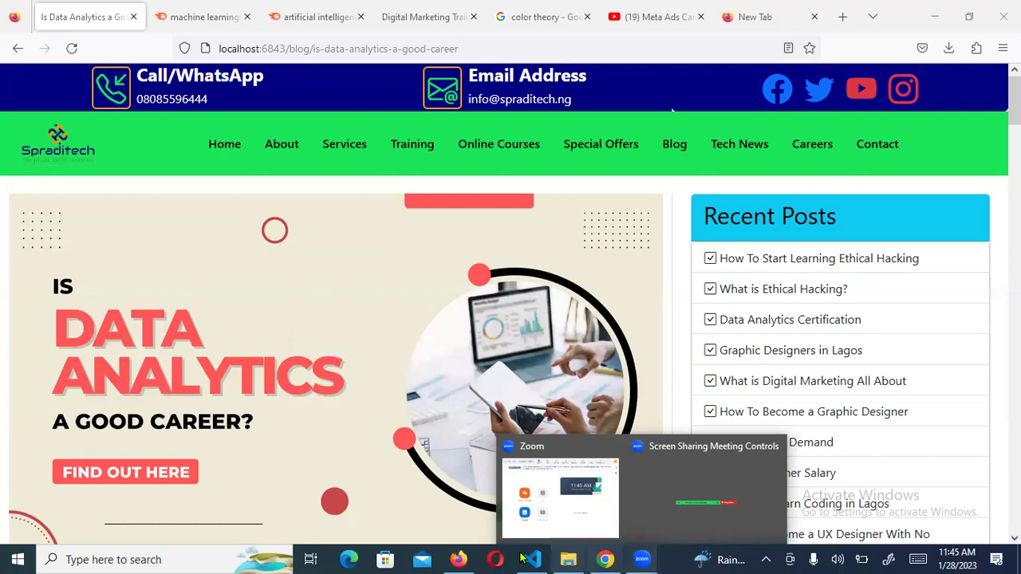
{"action": "left_click", "coordinate": [606, 559]}
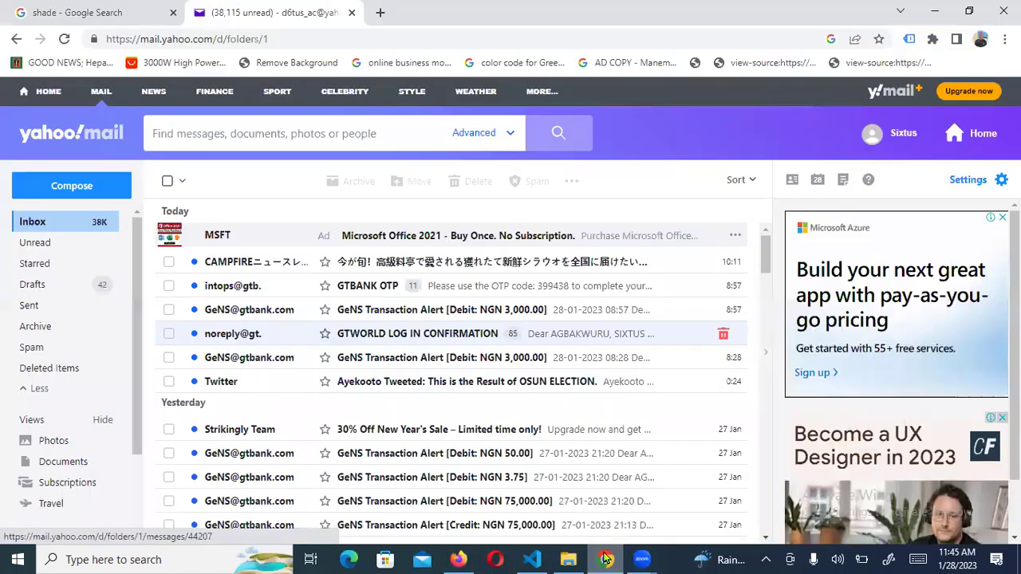
{"action": "left_click", "coordinate": [381, 16]}
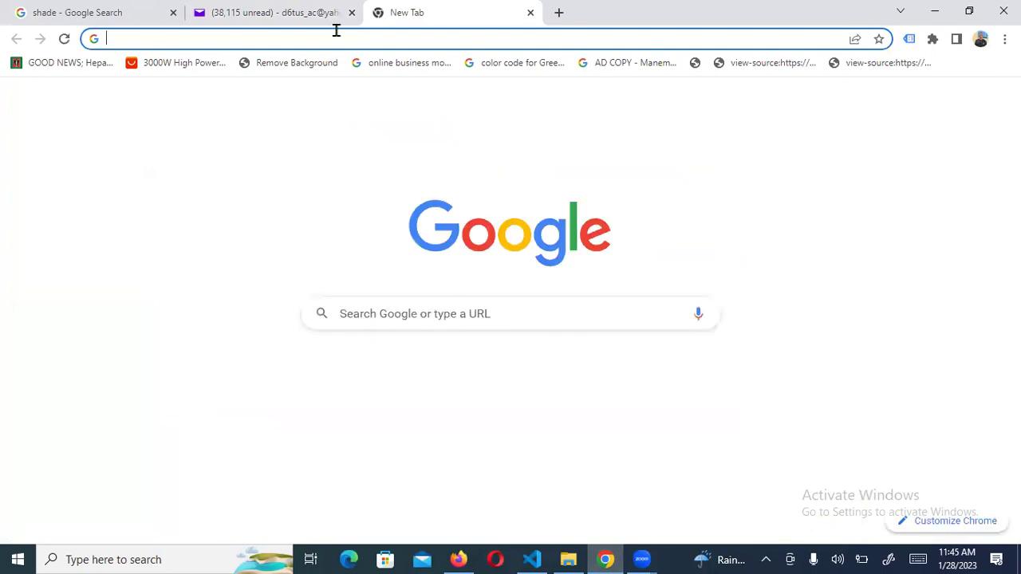
{"action": "left_click", "coordinate": [370, 39]}
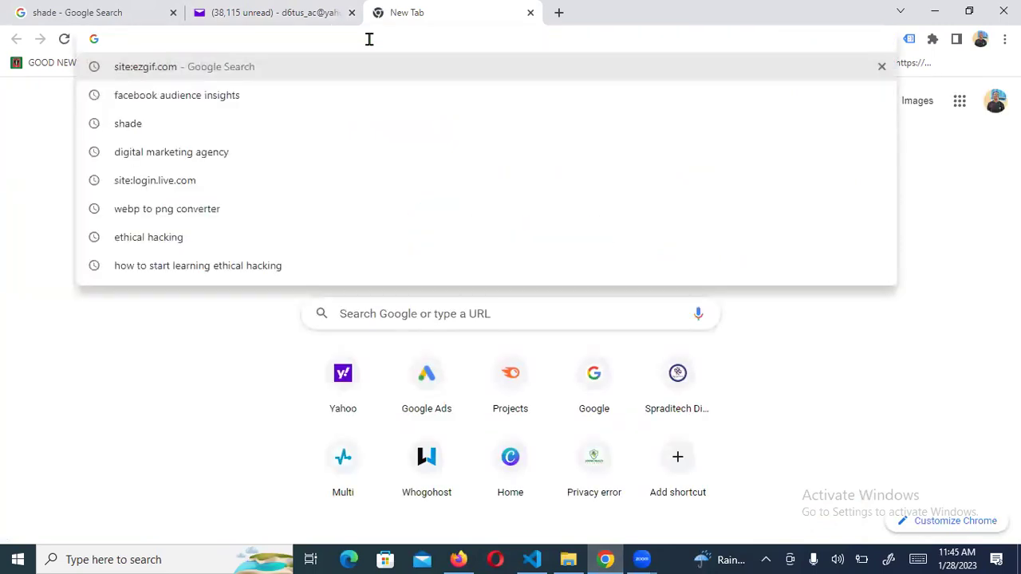
{"action": "type", "text": "f"}
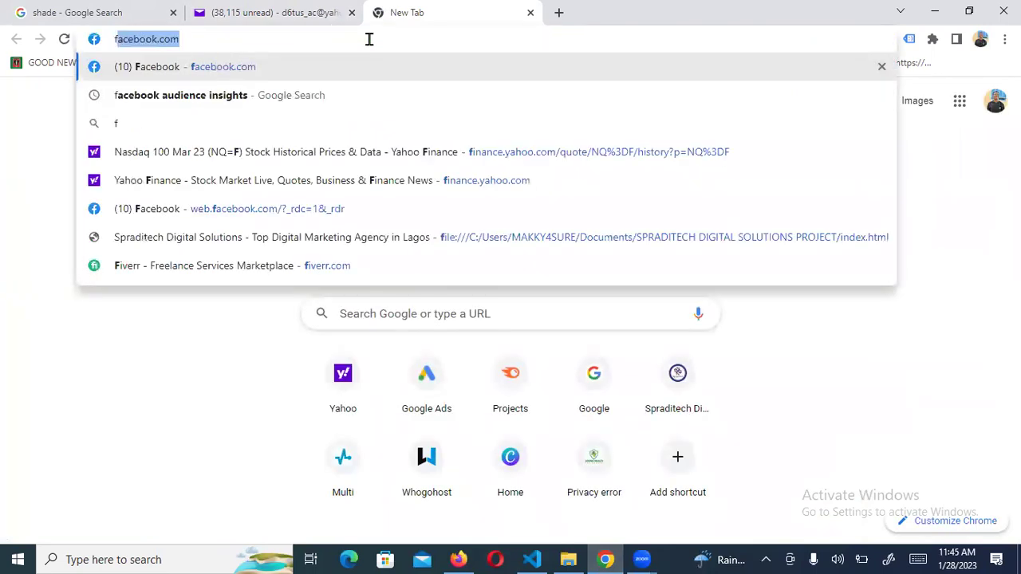
{"action": "key", "text": "Return"}
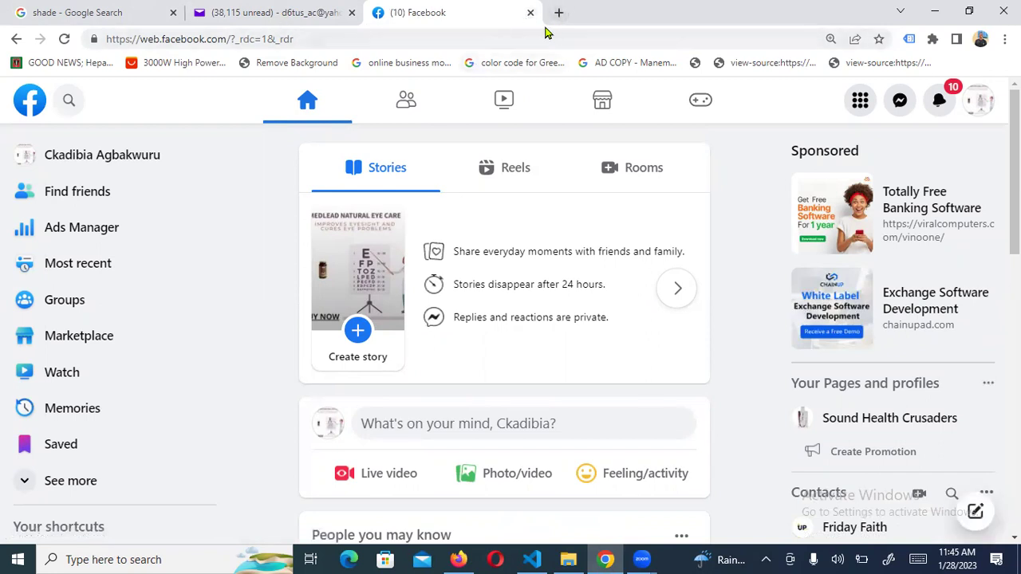
{"action": "left_click", "coordinate": [77, 231]}
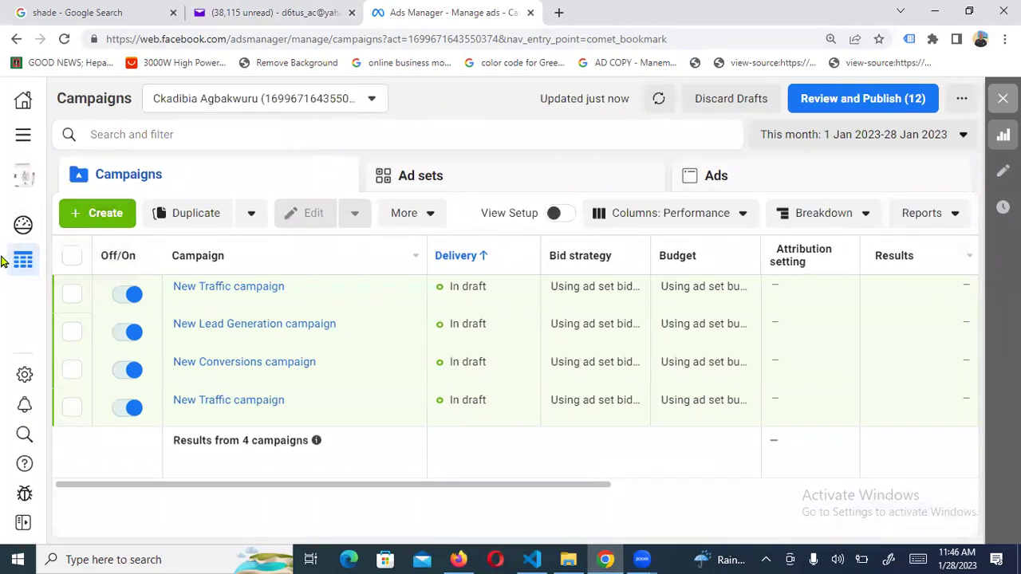
Find Audience Insights among all the Ads Manager tools and open it.
{"action": "left_click", "coordinate": [19, 137]}
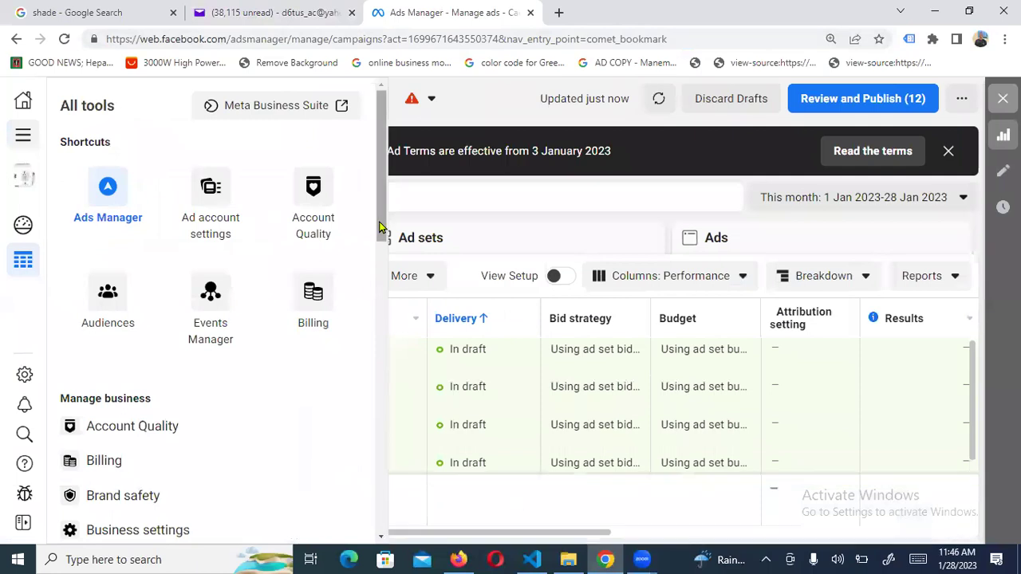
{"action": "left_click_drag", "start_coordinate": [380, 228], "coordinate": [379, 388]}
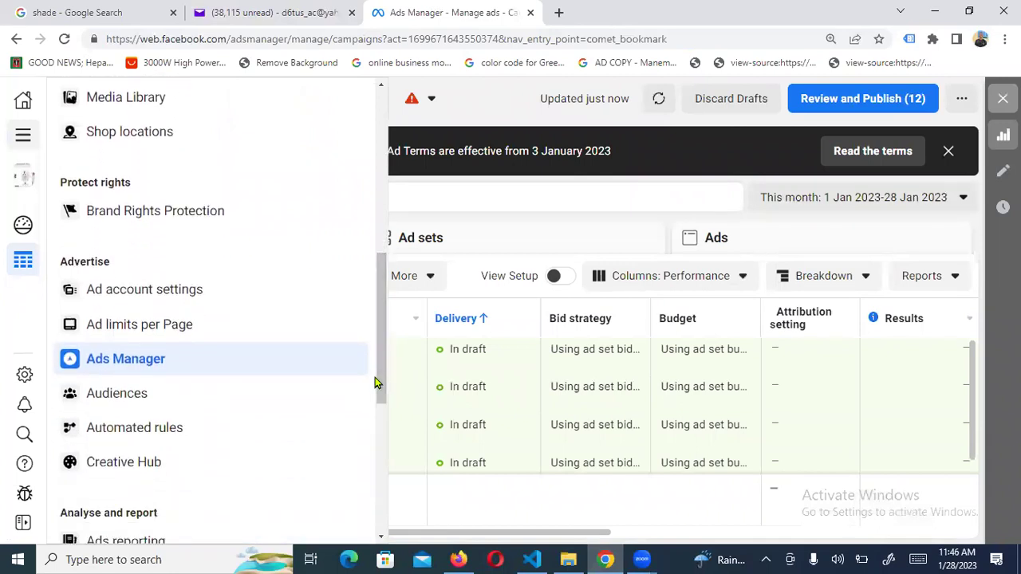
{"action": "scroll", "coordinate": [377, 434], "scroll_direction": "down", "scroll_amount": 5}
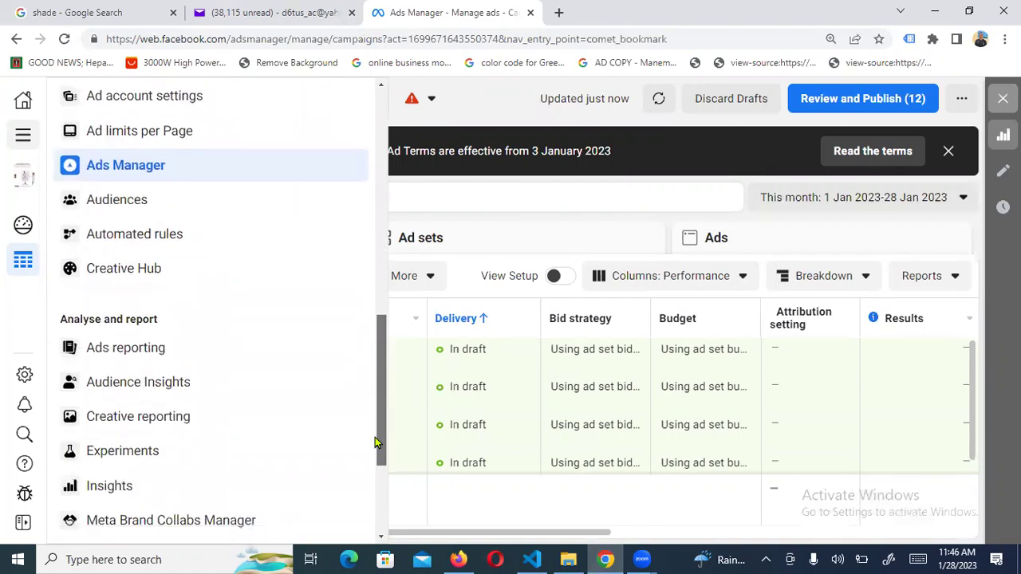
{"action": "scroll", "coordinate": [375, 459], "scroll_direction": "down", "scroll_amount": 1}
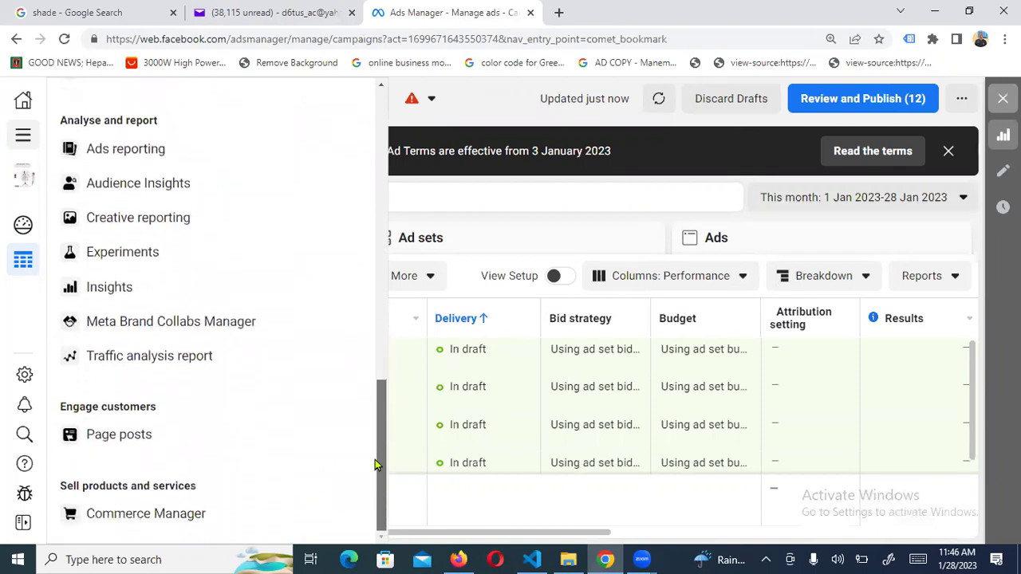
{"action": "scroll", "coordinate": [374, 459], "scroll_direction": "up", "scroll_amount": 2}
{"action": "scroll", "coordinate": [375, 459], "scroll_direction": "up", "scroll_amount": 2}
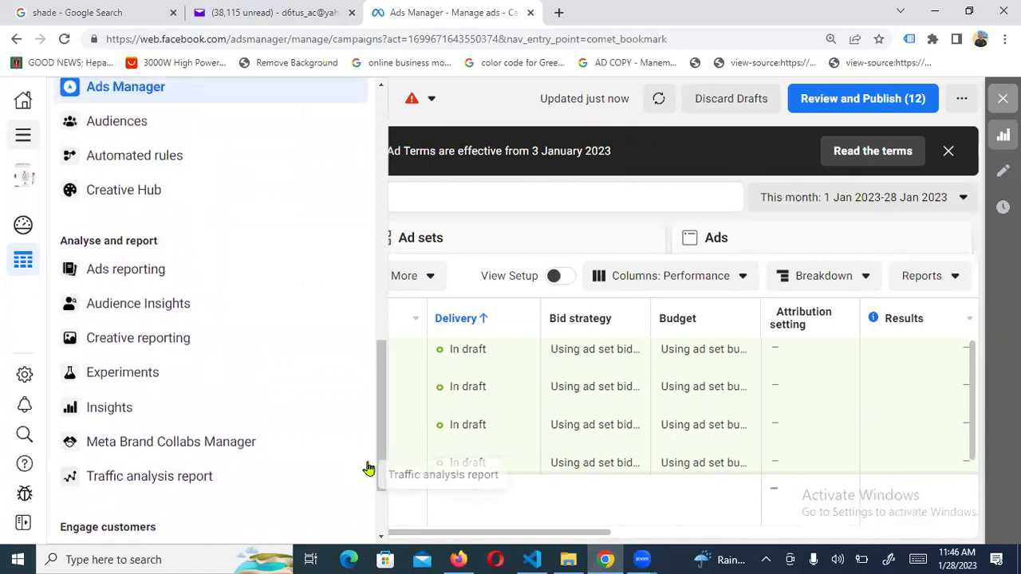
{"action": "left_click", "coordinate": [144, 309]}
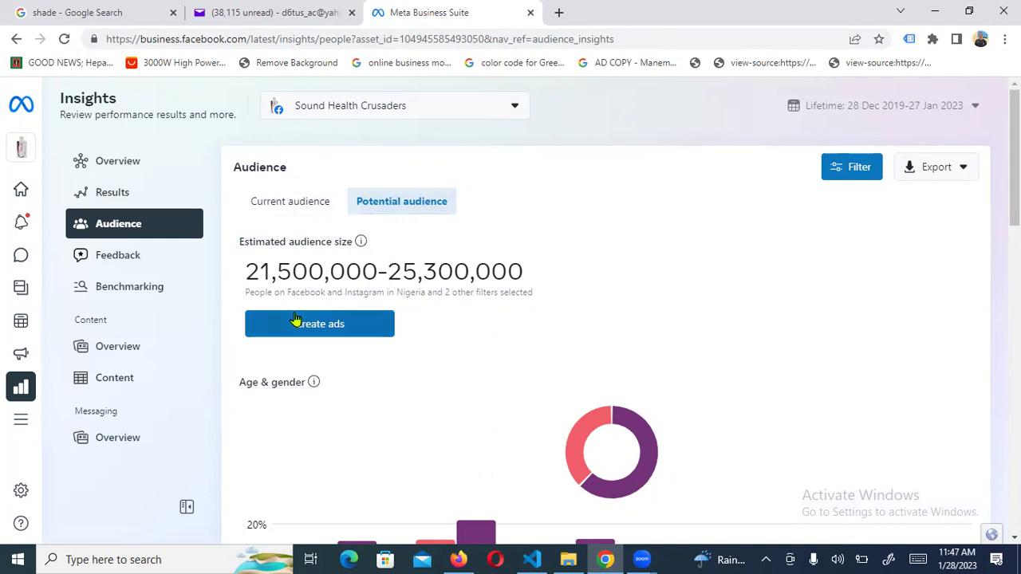
Examine the potential audience's estimated size, age and gender split, top towns/cities, top countries and top Pages.
{"action": "mouse_move", "coordinate": [290, 293]}
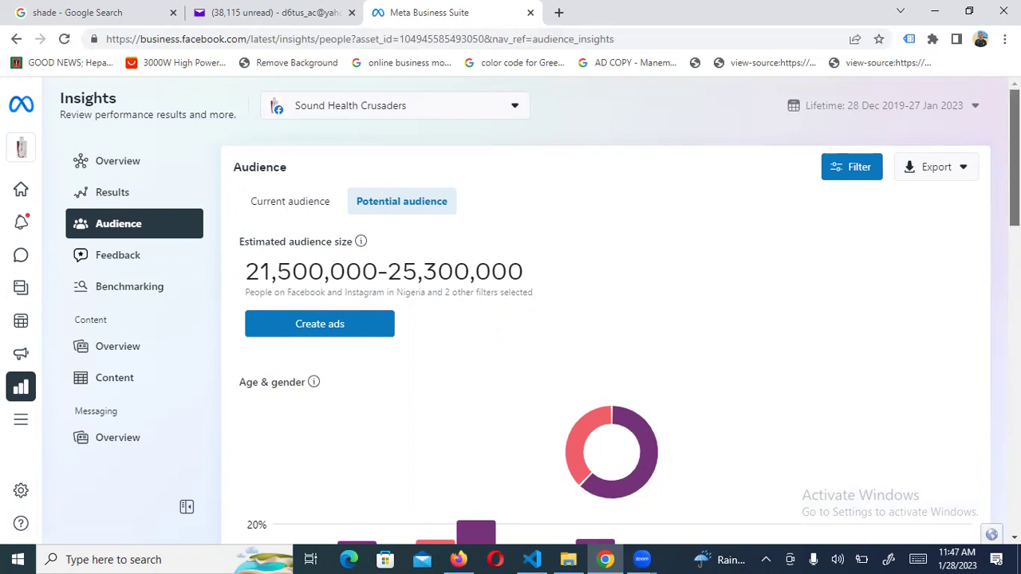
{"action": "scroll", "coordinate": [606, 320], "scroll_direction": "down", "scroll_amount": 1}
{"action": "scroll", "coordinate": [744, 299], "scroll_direction": "down", "scroll_amount": 2}
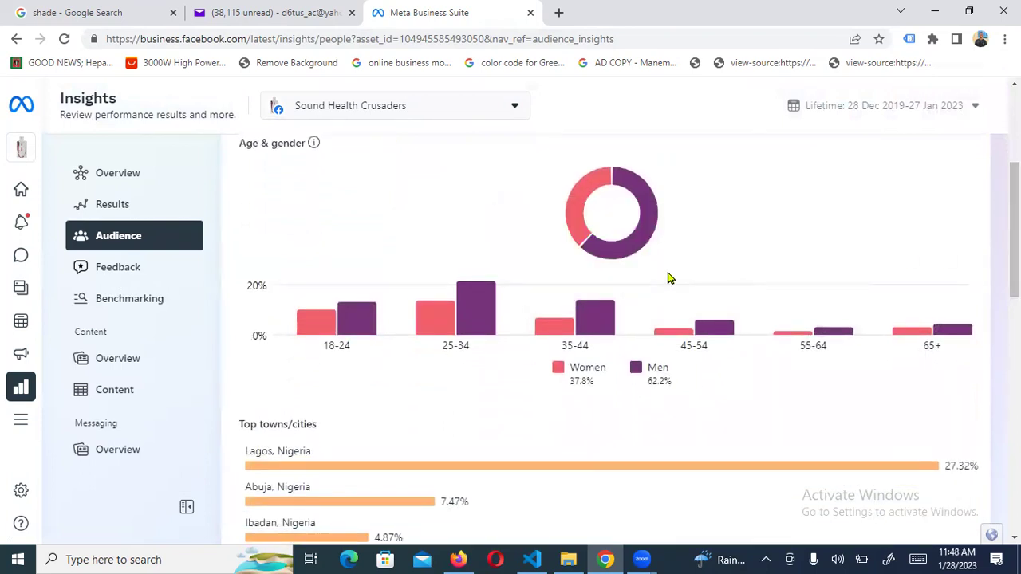
{"action": "mouse_move", "coordinate": [405, 322]}
{"action": "mouse_move", "coordinate": [481, 335]}
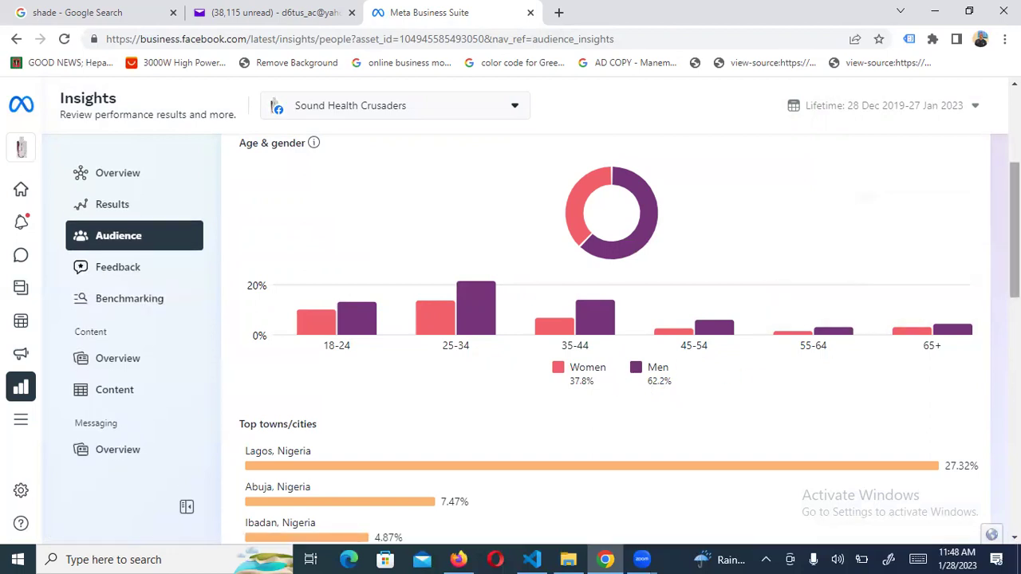
{"action": "scroll", "coordinate": [1014, 231], "scroll_direction": "down", "scroll_amount": 2}
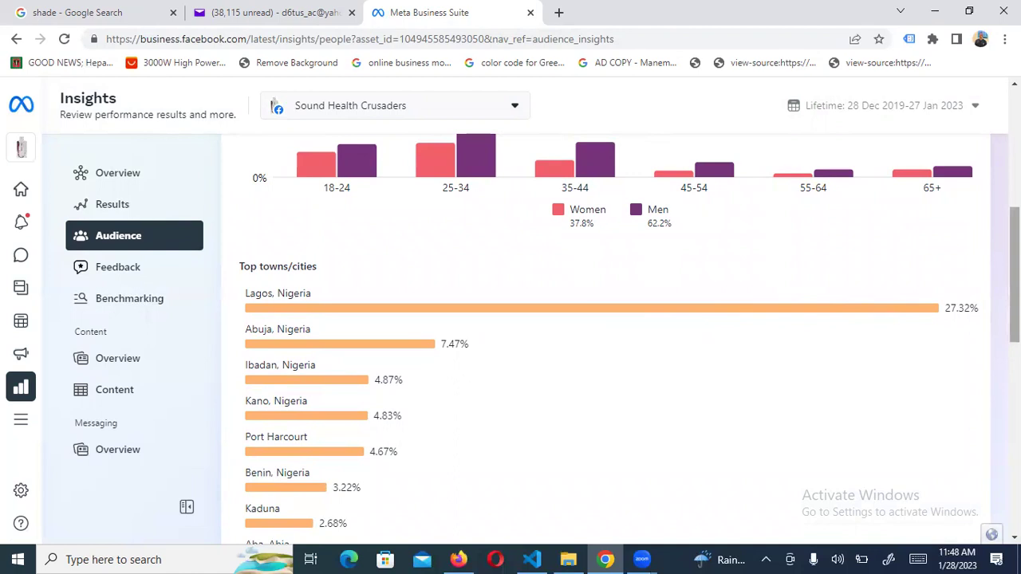
{"action": "left_click_drag", "start_coordinate": [1015, 275], "coordinate": [1014, 296]}
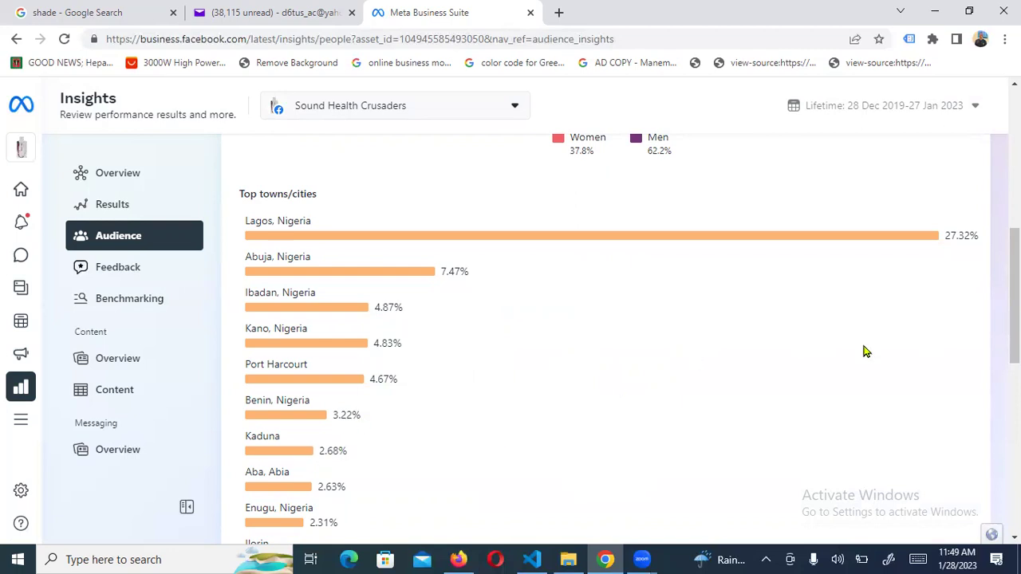
{"action": "scroll", "coordinate": [1014, 295], "scroll_direction": "down", "scroll_amount": 3}
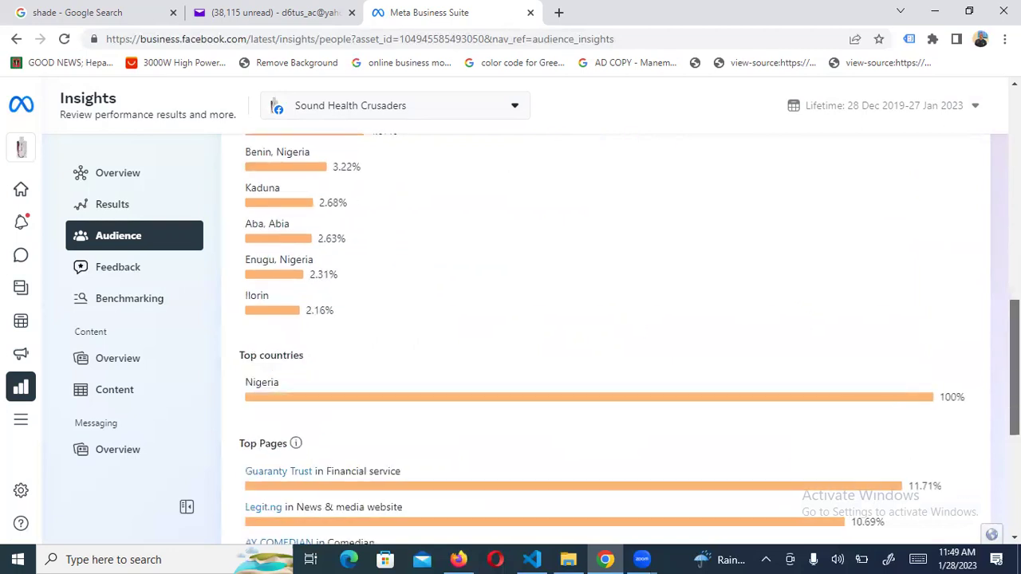
{"action": "scroll", "coordinate": [1015, 319], "scroll_direction": "down", "scroll_amount": 2}
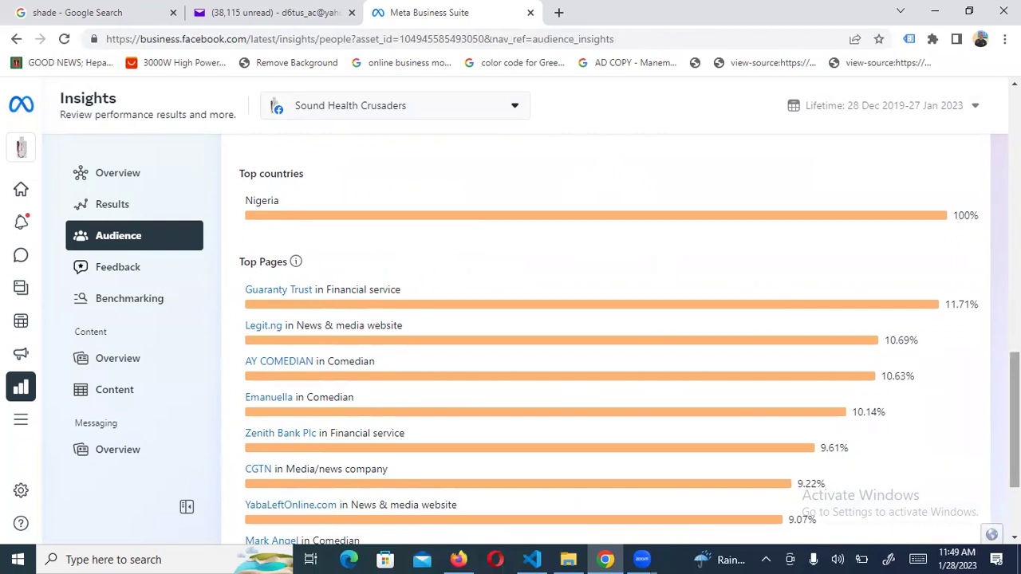
{"action": "scroll", "coordinate": [630, 339], "scroll_direction": "down", "scroll_amount": 1}
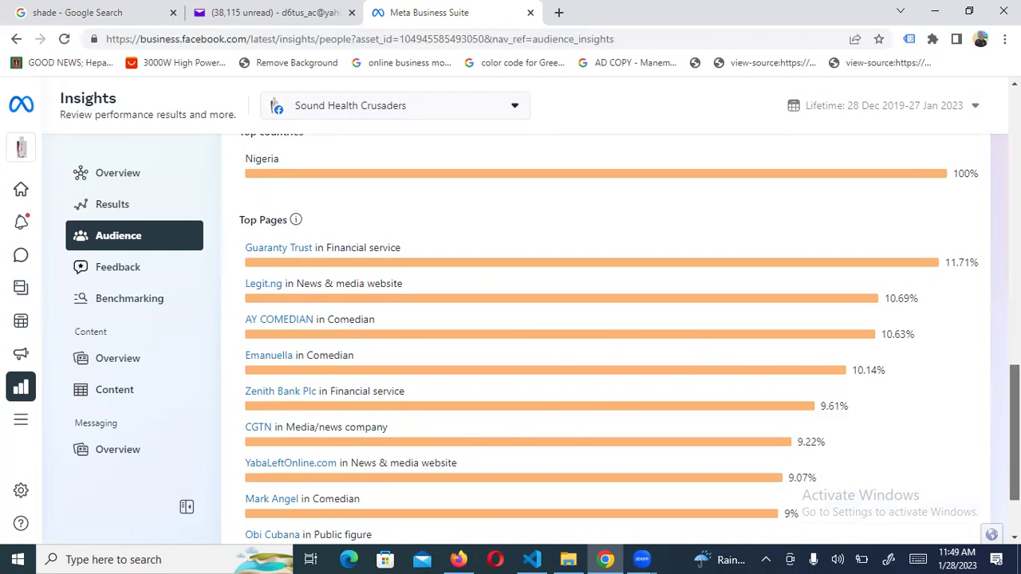
{"action": "scroll", "coordinate": [1014, 431], "scroll_direction": "down", "scroll_amount": 2}
{"action": "scroll", "coordinate": [606, 338], "scroll_direction": "up", "scroll_amount": 9}
{"action": "scroll", "coordinate": [606, 338], "scroll_direction": "up", "scroll_amount": 4}
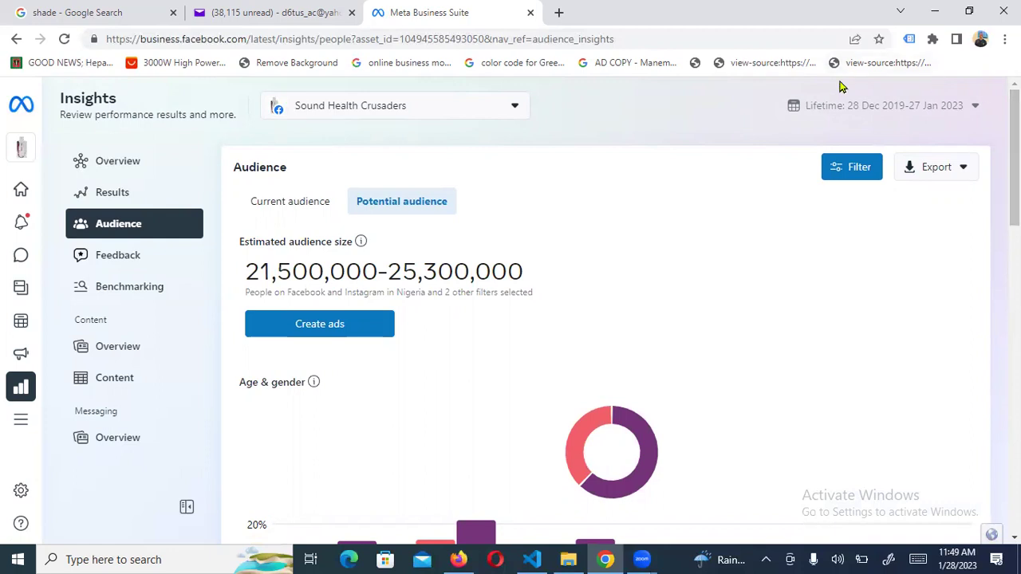
Open the filter settings for the potential audience.
{"action": "left_click", "coordinate": [859, 168]}
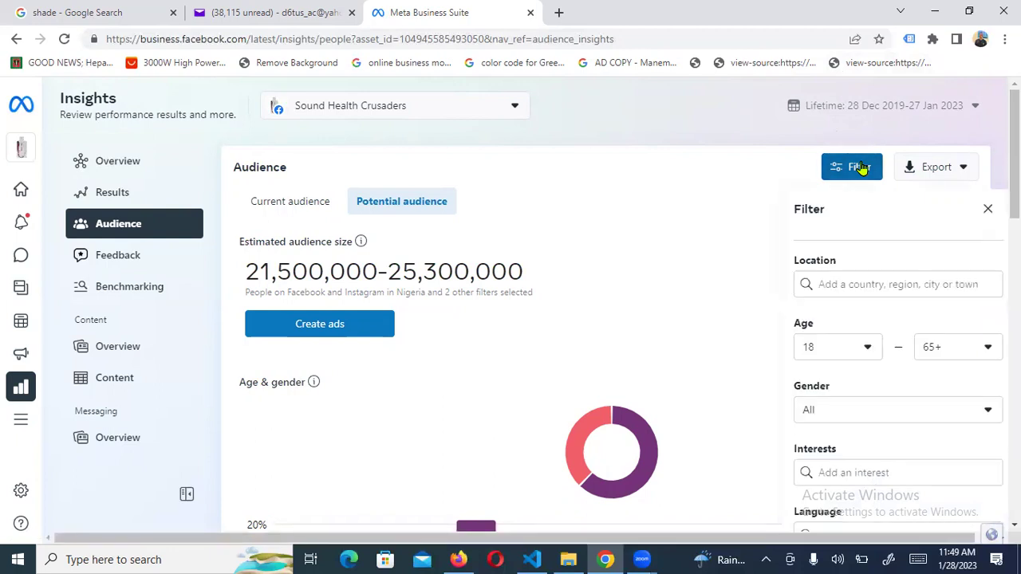
{"action": "mouse_move", "coordinate": [604, 467]}
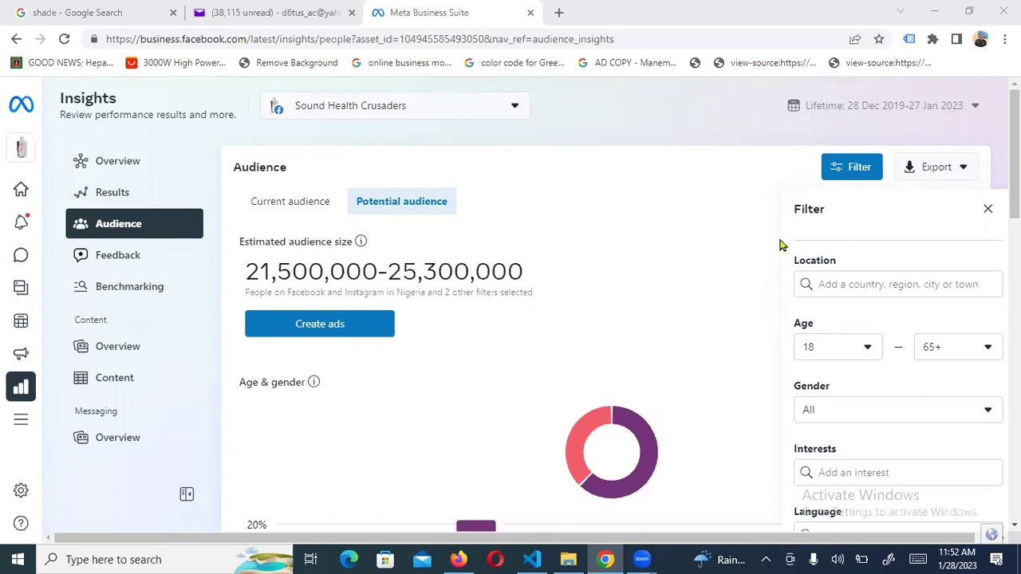
Try filtering the potential audience by the location Ikeja, Lagos State, Nigeria, and remove that location again.
{"action": "left_click", "coordinate": [849, 290]}
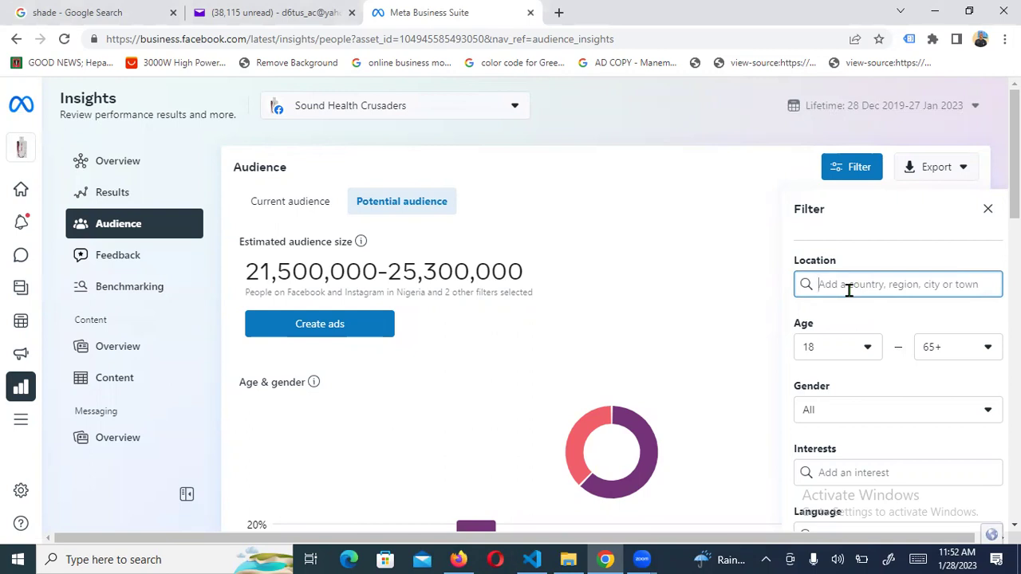
{"action": "type", "text": "lag"}
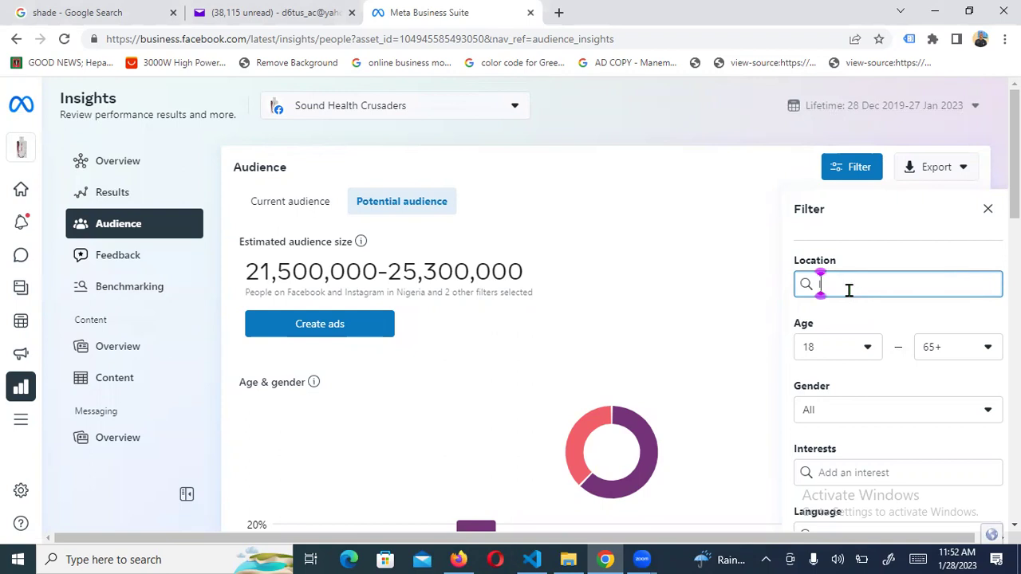
{"action": "type", "text": "os"}
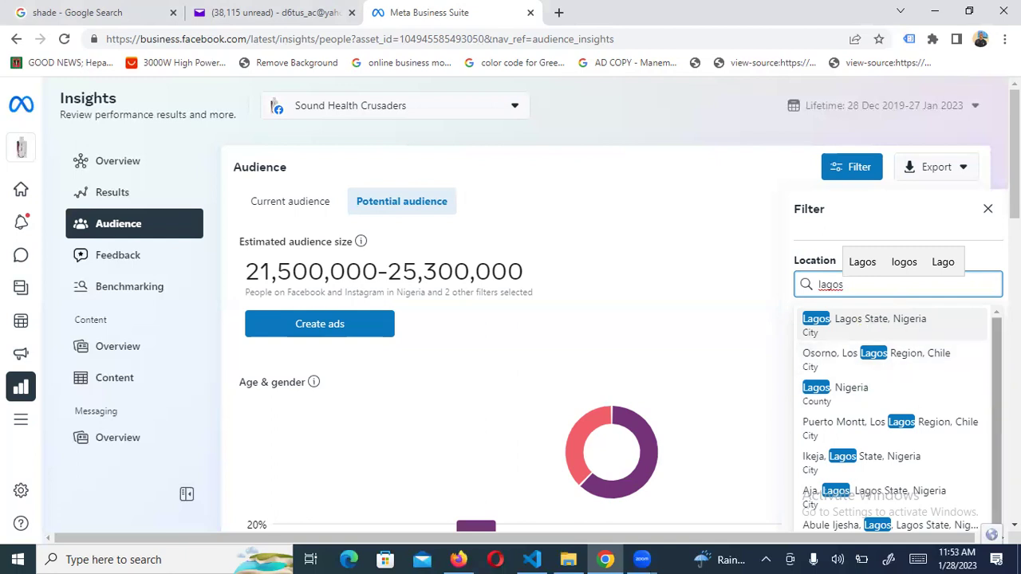
{"action": "scroll", "coordinate": [899, 418], "scroll_direction": "down", "scroll_amount": 1}
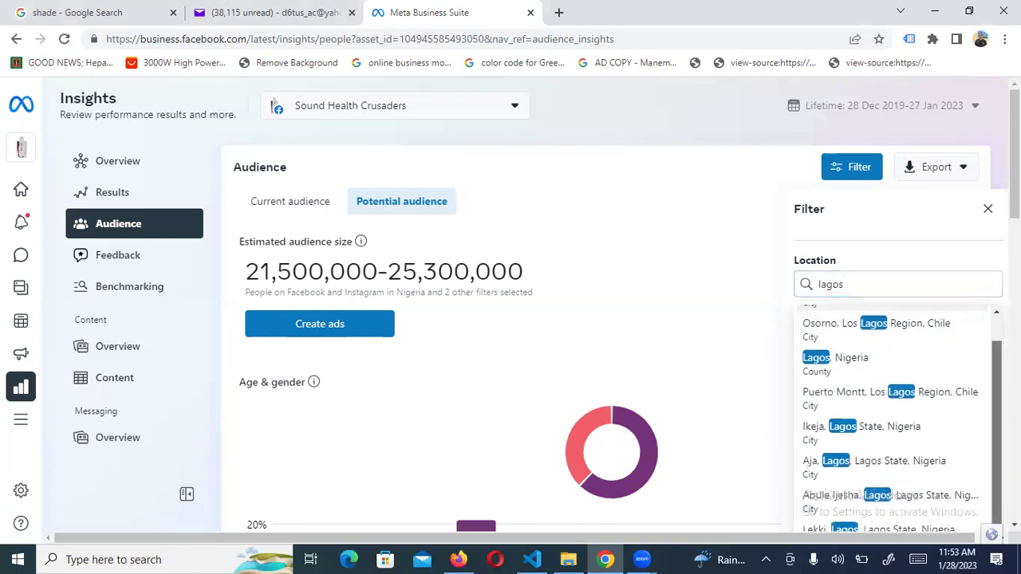
{"action": "scroll", "coordinate": [899, 417], "scroll_direction": "down", "scroll_amount": 1}
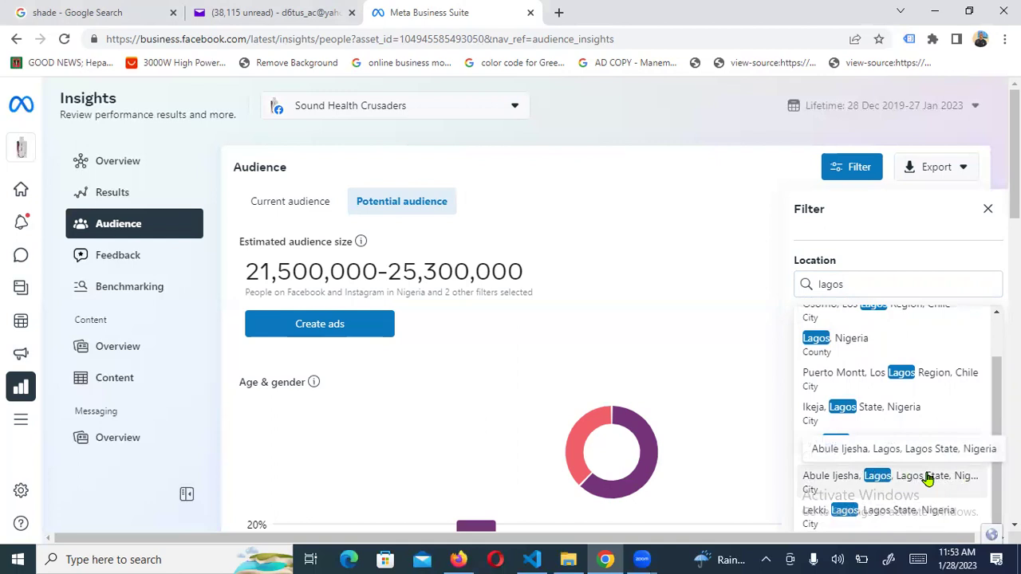
{"action": "left_click", "coordinate": [891, 418]}
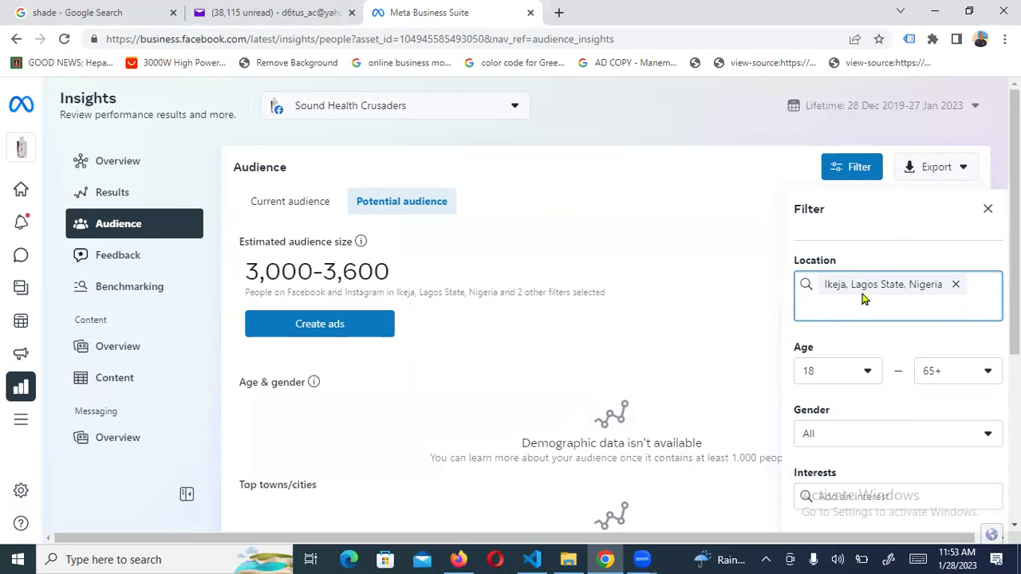
{"action": "left_click", "coordinate": [956, 285]}
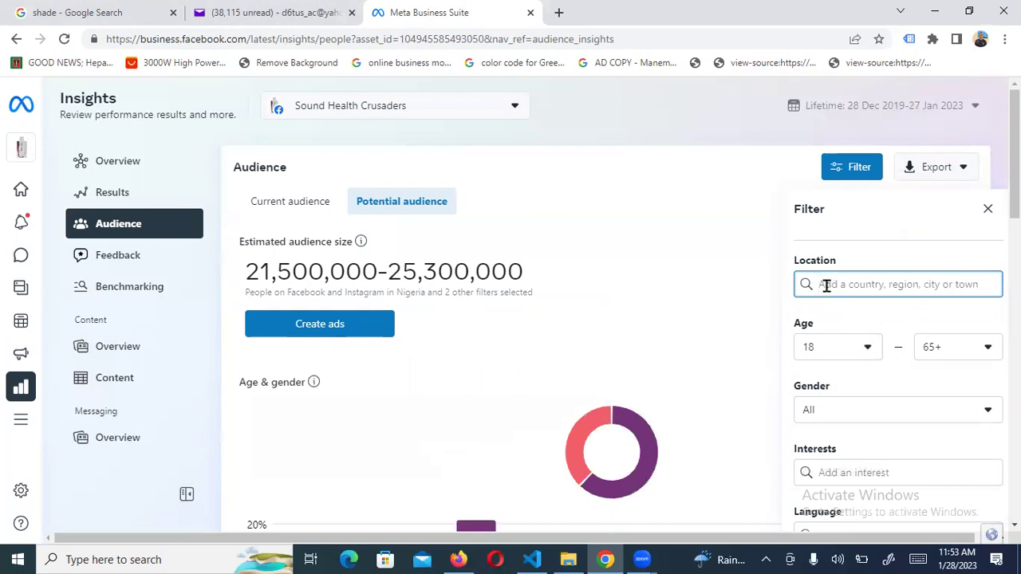
Filter the potential audience by the location Lagos, Lagos State, Nigeria.
{"action": "type", "text": "l"}
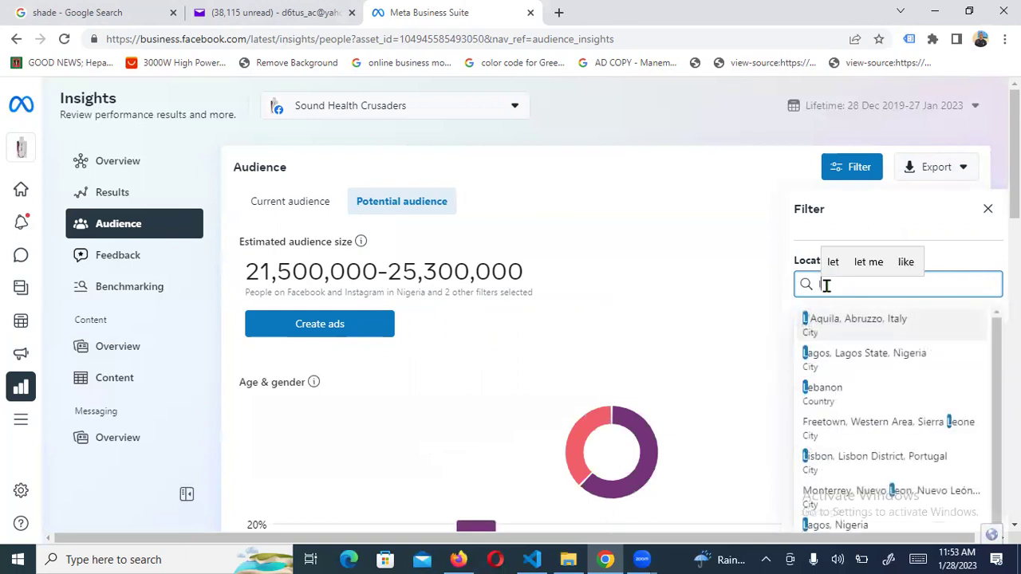
{"action": "type", "text": "ago"}
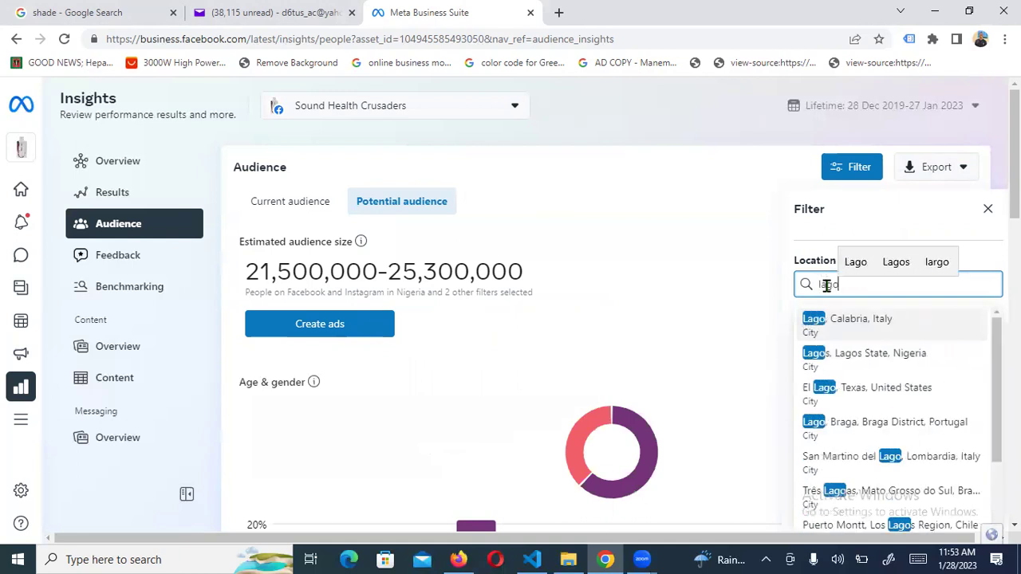
{"action": "type", "text": "s"}
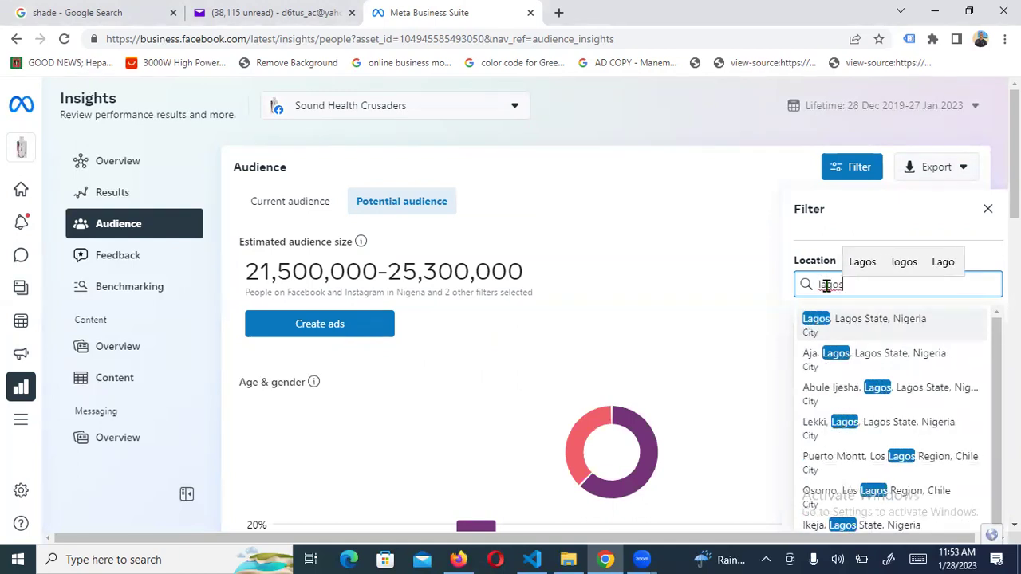
{"action": "left_click", "coordinate": [875, 324]}
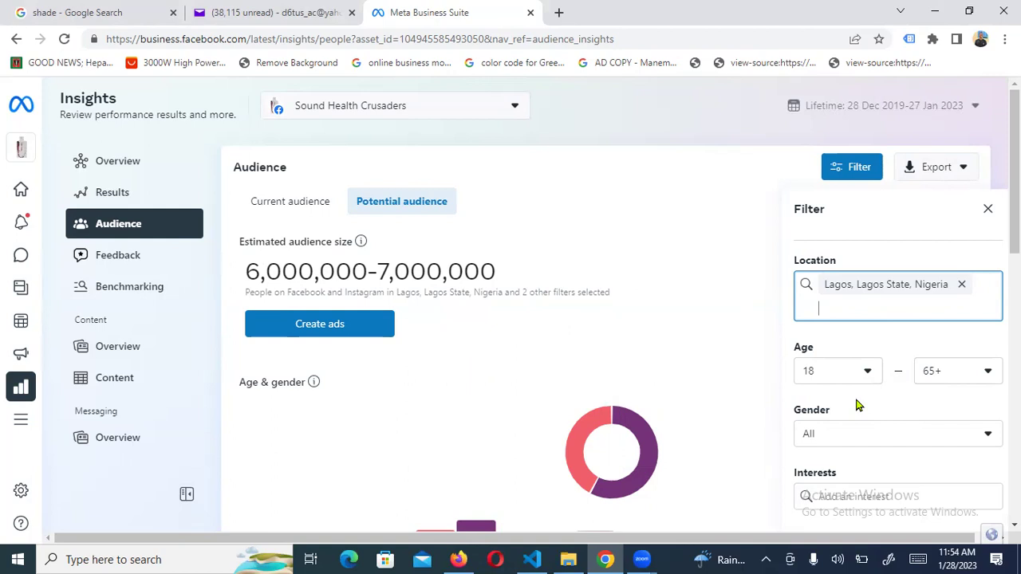
Set the maximum age of the potential audience filter to 54.
{"action": "left_click", "coordinate": [969, 373]}
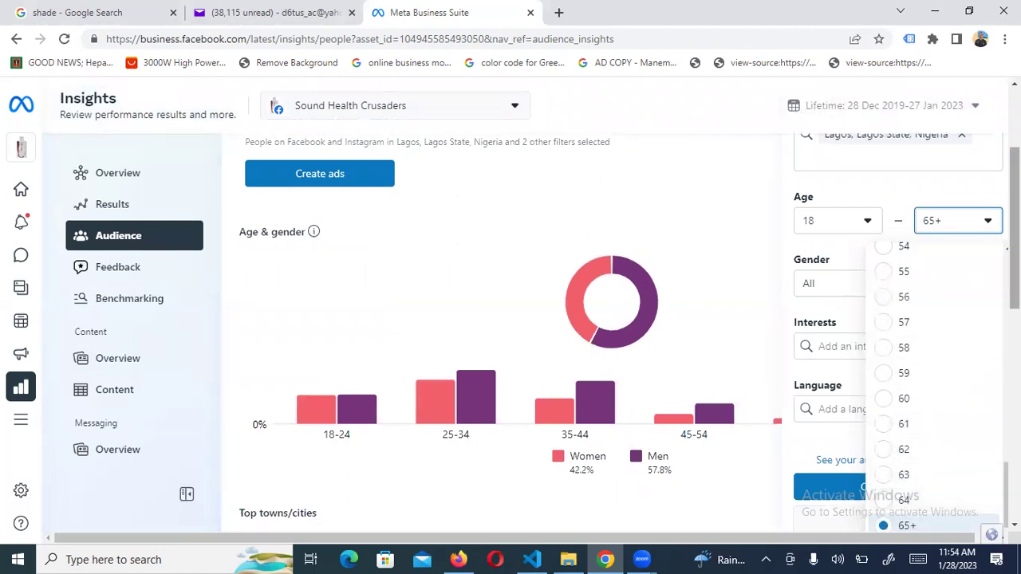
{"action": "left_click", "coordinate": [1015, 271]}
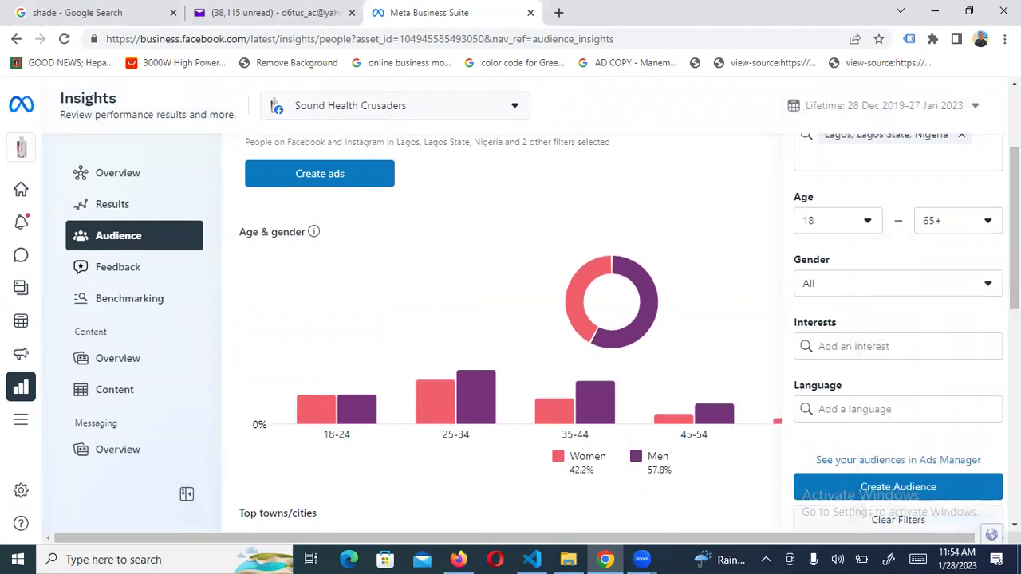
{"action": "left_click", "coordinate": [989, 285]}
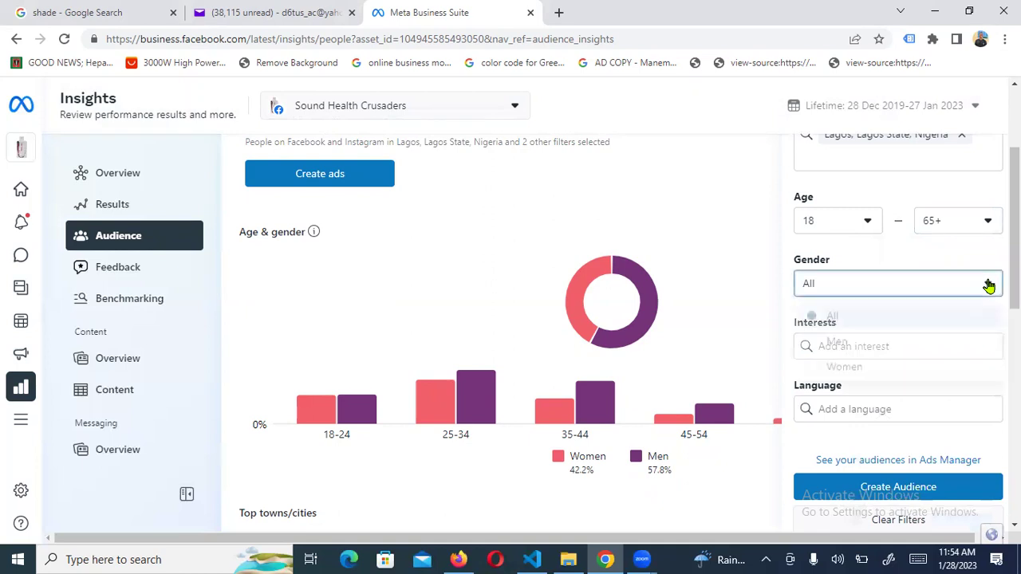
{"action": "left_click", "coordinate": [992, 218]}
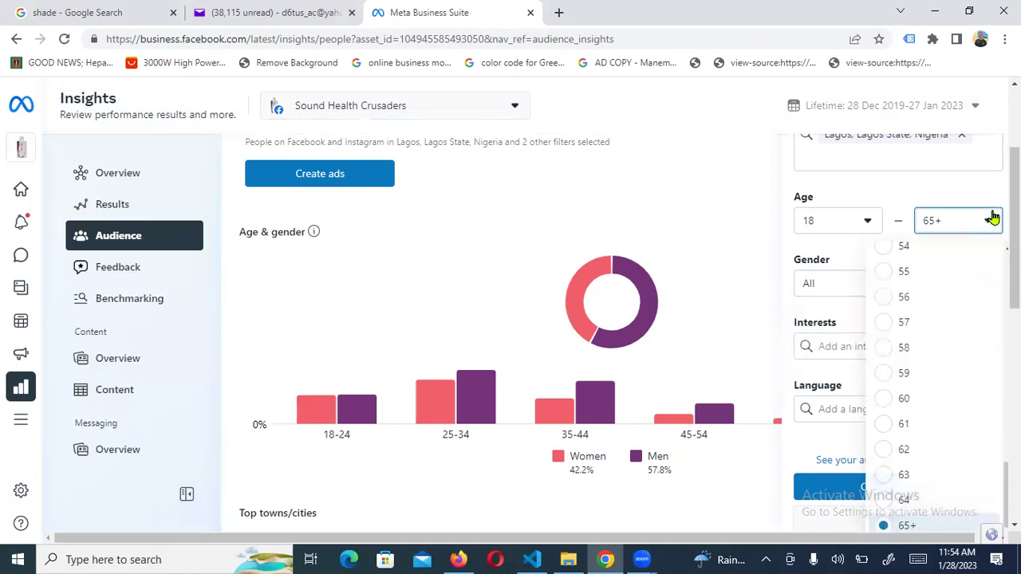
{"action": "left_click", "coordinate": [905, 248]}
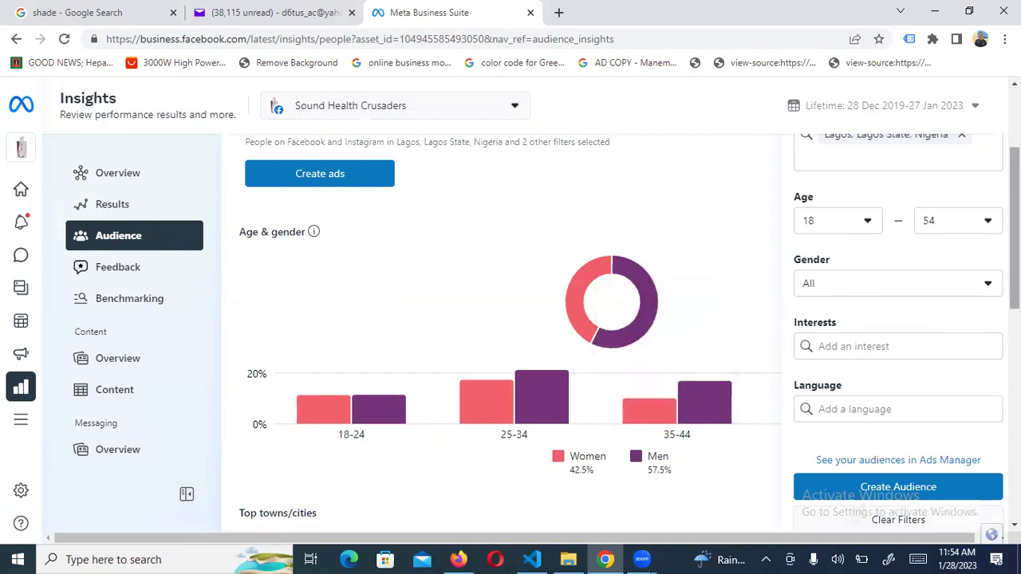
Restrict the potential audience's gender filter to Women.
{"action": "scroll", "coordinate": [852, 359], "scroll_direction": "down", "scroll_amount": 1}
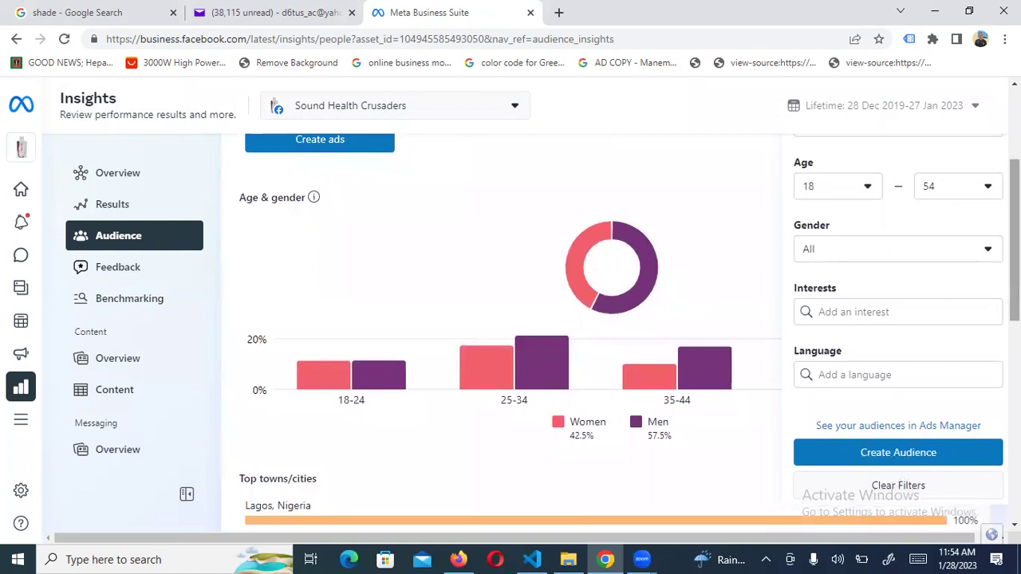
{"action": "left_click", "coordinate": [883, 253]}
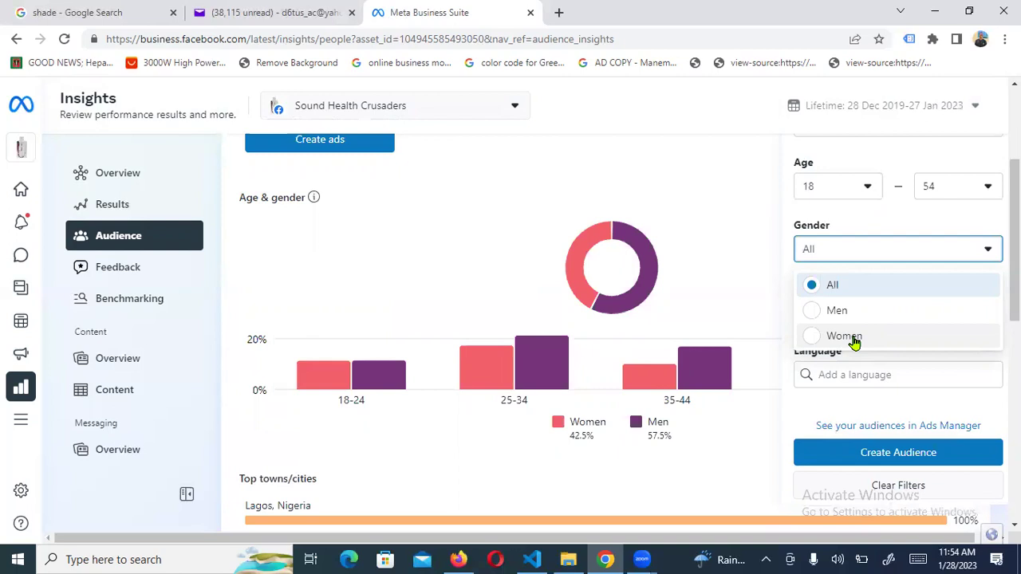
{"action": "left_click", "coordinate": [853, 339]}
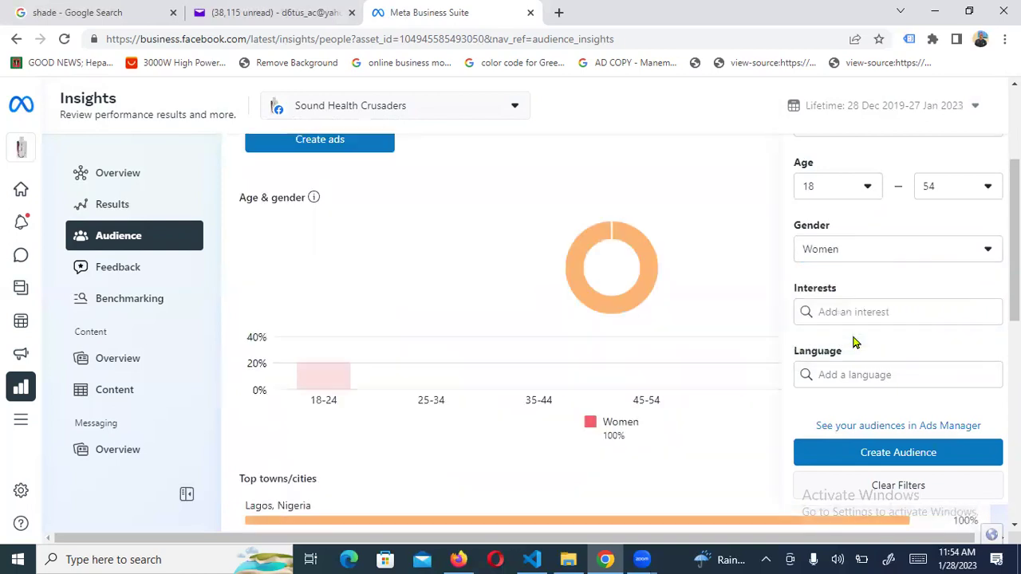
Search the interests for "baby" and add Babyshop (clothing) to the audience filter.
{"action": "left_click", "coordinate": [896, 312]}
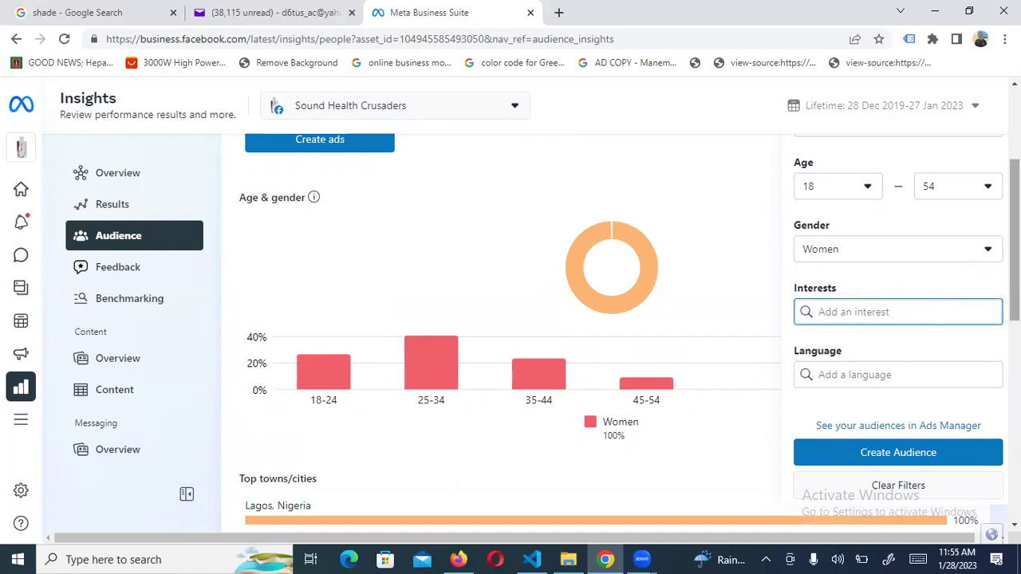
{"action": "scroll", "coordinate": [622, 311], "scroll_direction": "up", "scroll_amount": 2}
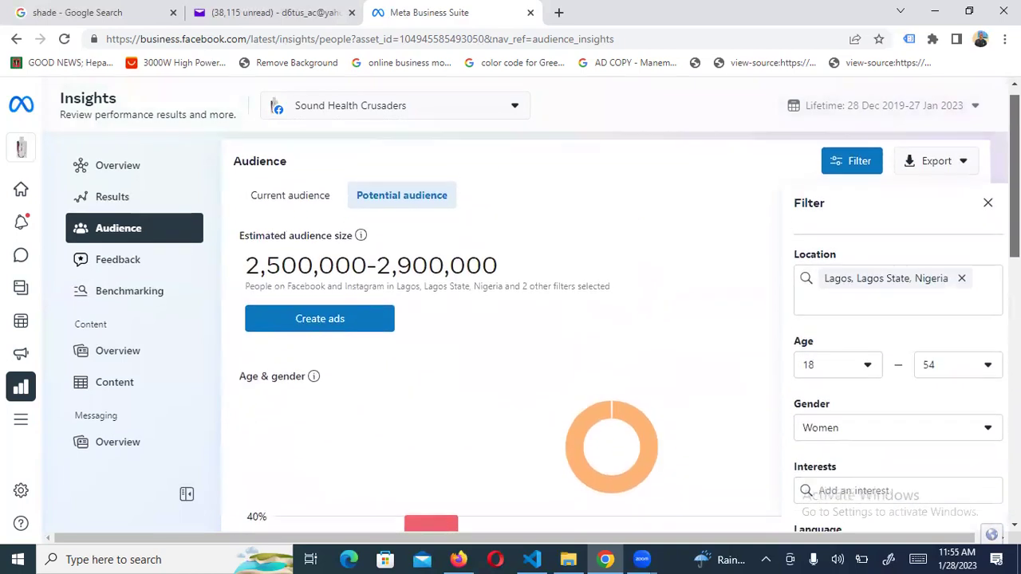
{"action": "scroll", "coordinate": [510, 311], "scroll_direction": "down", "scroll_amount": 1}
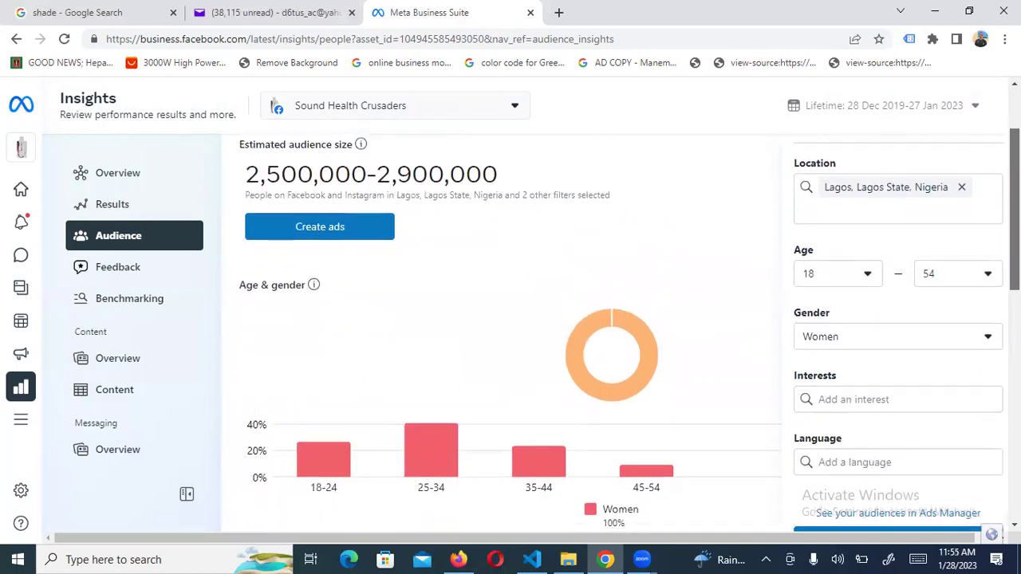
{"action": "scroll", "coordinate": [1012, 240], "scroll_direction": "down", "scroll_amount": 1}
{"action": "left_click", "coordinate": [857, 296]}
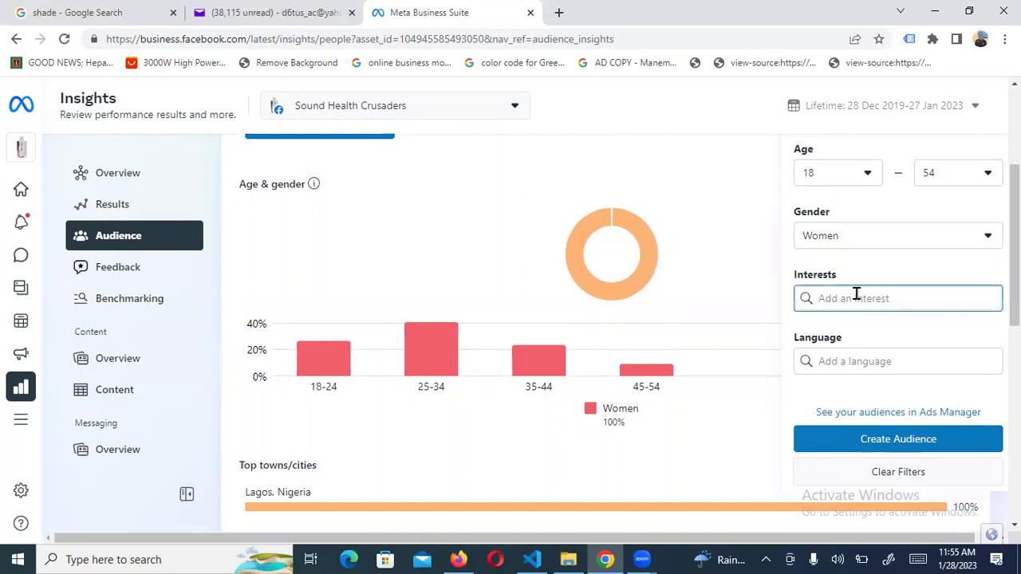
{"action": "type", "text": "i"}
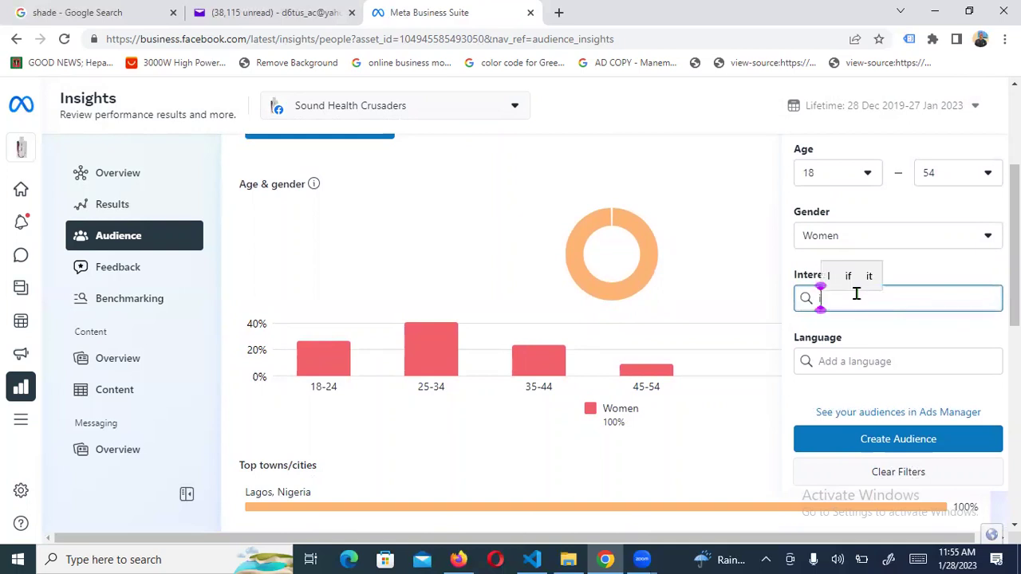
{"action": "key", "text": "BackSpace"}
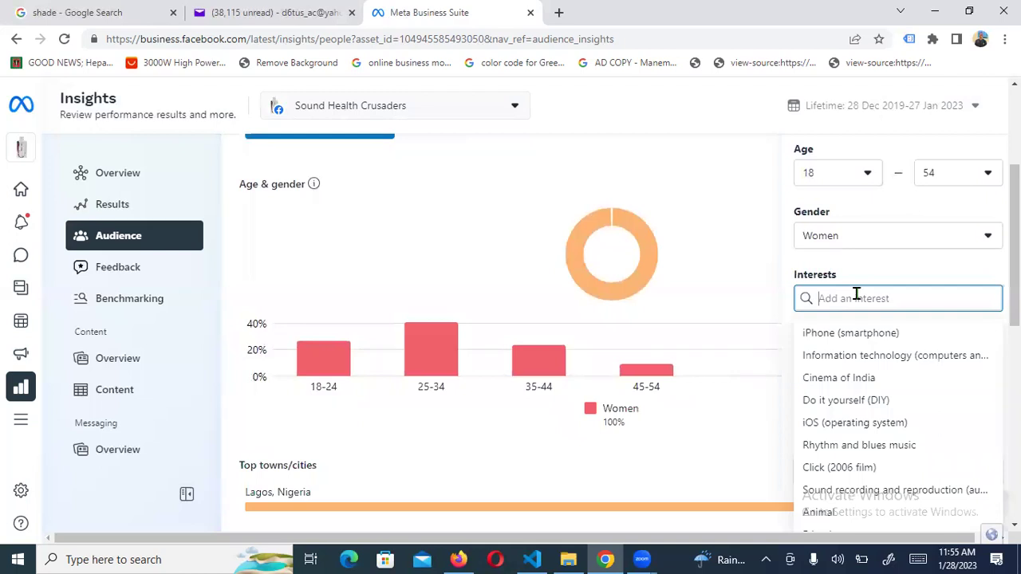
{"action": "type", "text": "ba"}
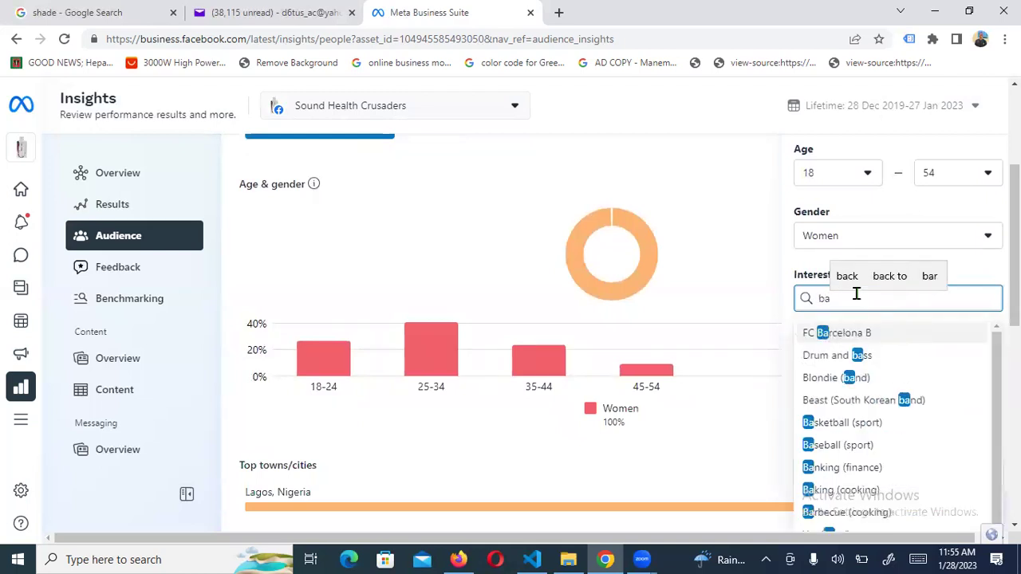
{"action": "type", "text": "by"}
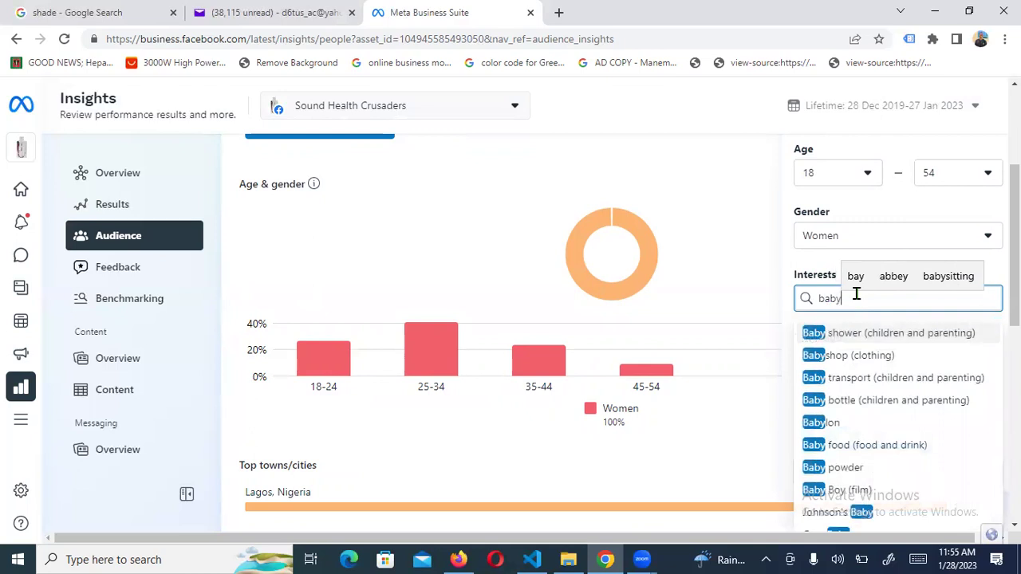
{"action": "left_click", "coordinate": [837, 356]}
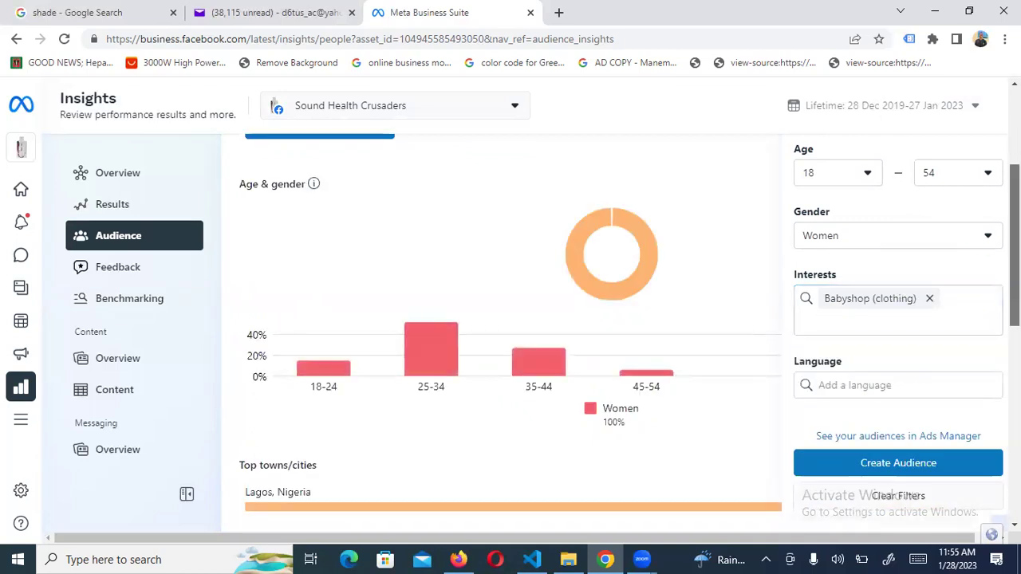
Examine the filtered audience's estimated size, age and gender split, top towns/cities, top countries and top Pages.
{"action": "scroll", "coordinate": [1015, 239], "scroll_direction": "up", "scroll_amount": 3}
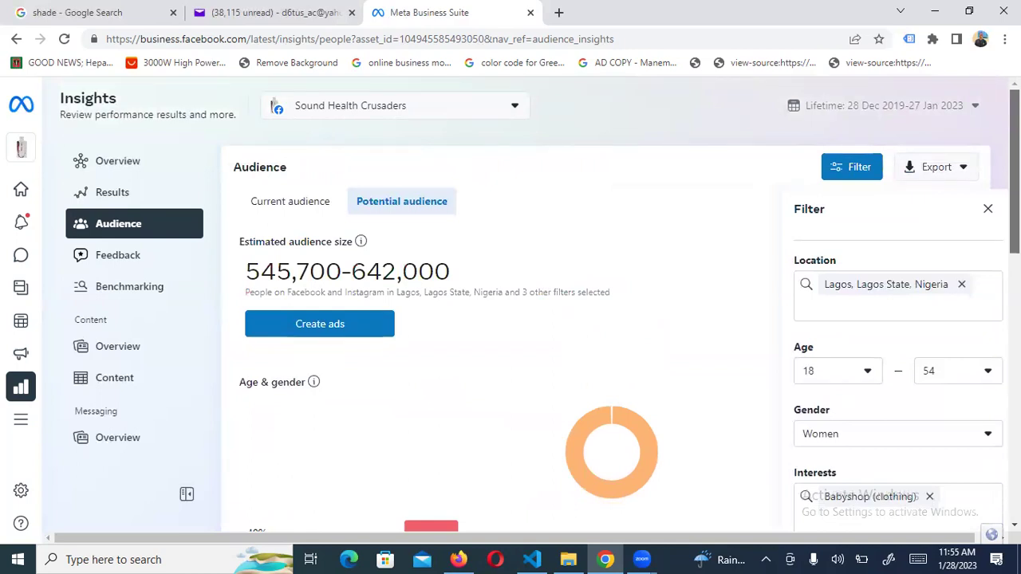
{"action": "scroll", "coordinate": [511, 319], "scroll_direction": "down", "scroll_amount": 3}
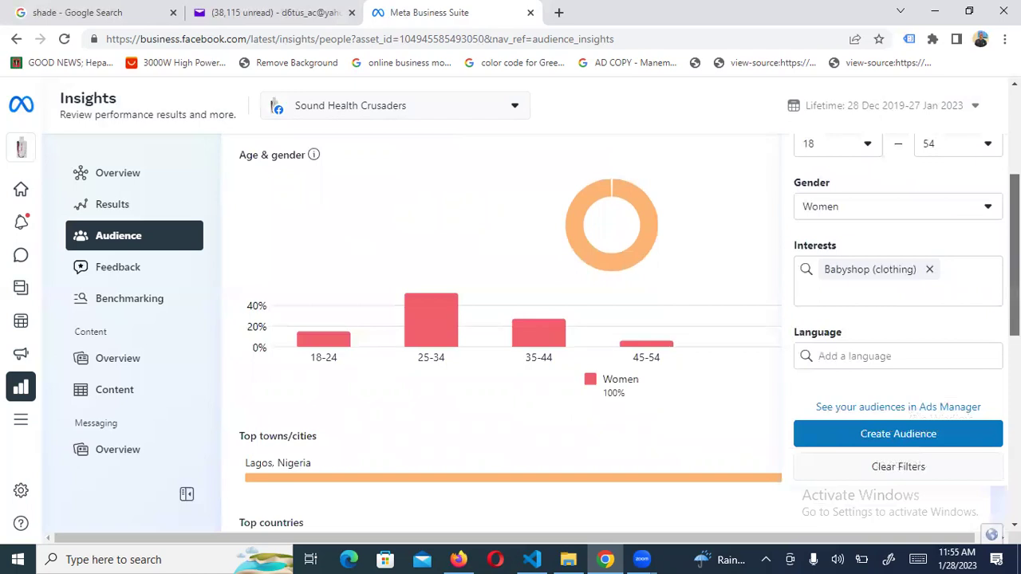
{"action": "scroll", "coordinate": [510, 319], "scroll_direction": "down", "scroll_amount": 3}
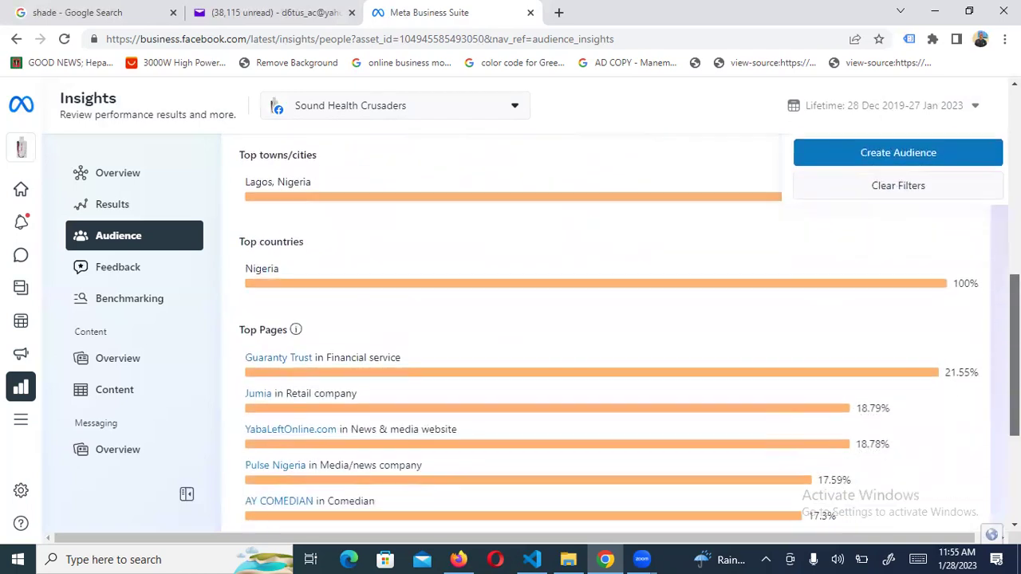
{"action": "scroll", "coordinate": [606, 319], "scroll_direction": "down", "scroll_amount": 3}
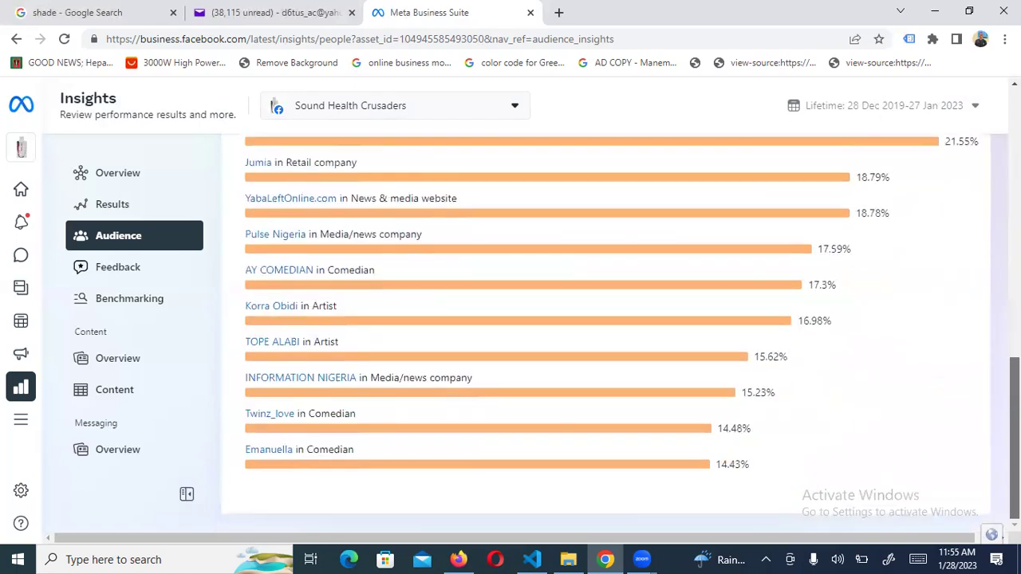
{"action": "scroll", "coordinate": [614, 327], "scroll_direction": "up", "scroll_amount": 6}
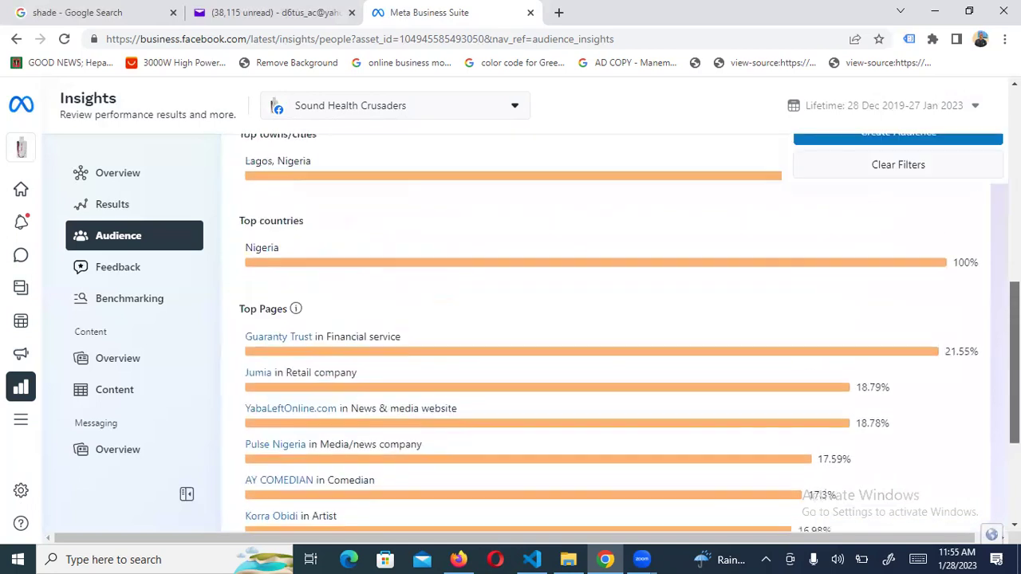
{"action": "scroll", "coordinate": [510, 319], "scroll_direction": "up", "scroll_amount": 3}
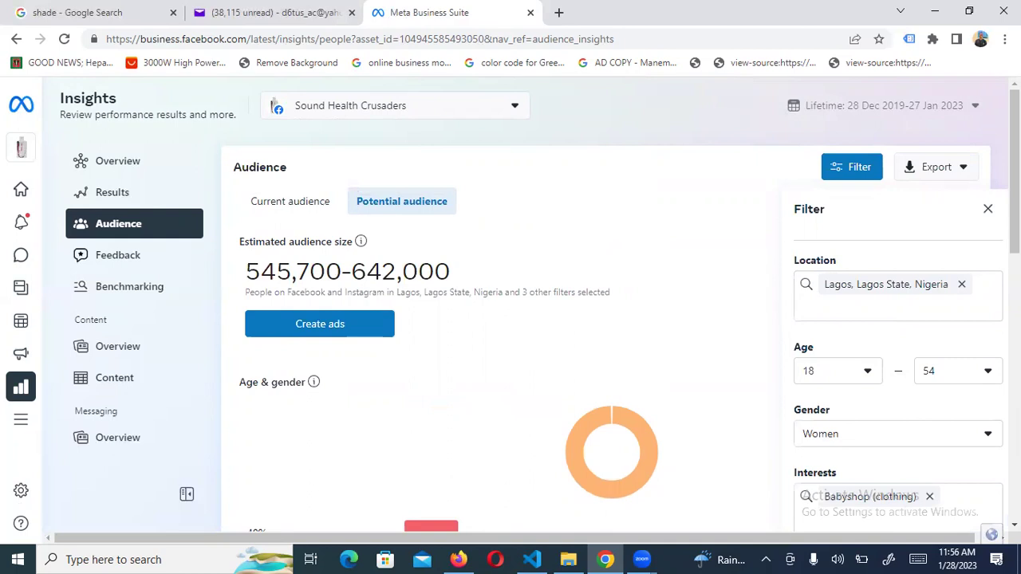
{"action": "scroll", "coordinate": [630, 331], "scroll_direction": "down", "scroll_amount": 3}
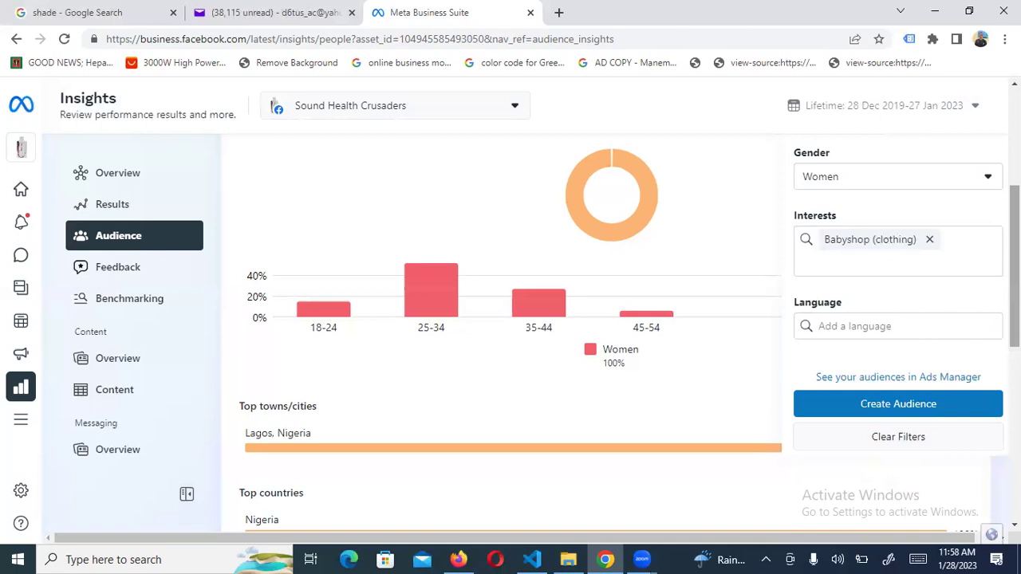
{"action": "scroll", "coordinate": [510, 319], "scroll_direction": "up", "scroll_amount": 5}
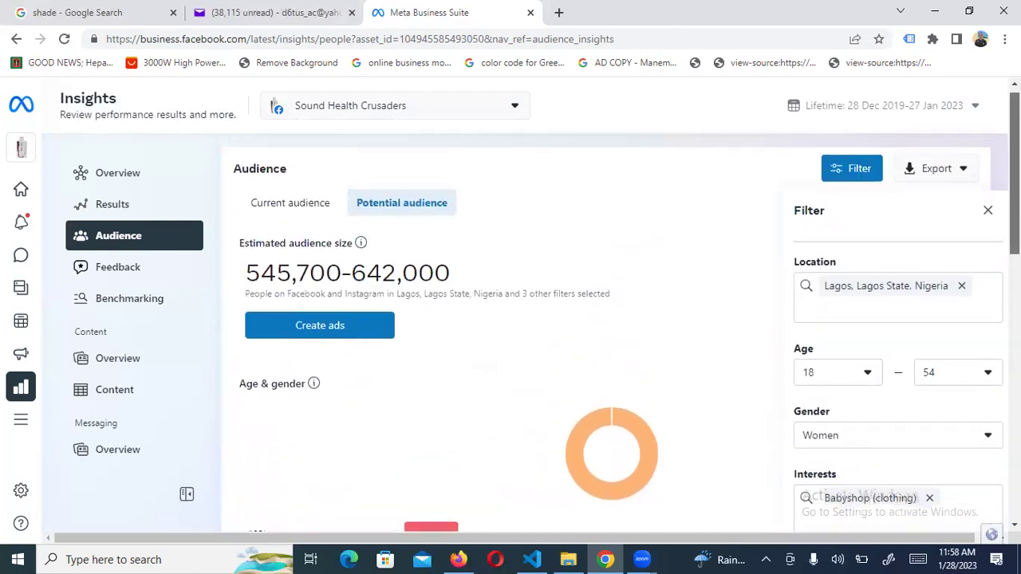
{"action": "scroll", "coordinate": [510, 319], "scroll_direction": "down", "scroll_amount": 2}
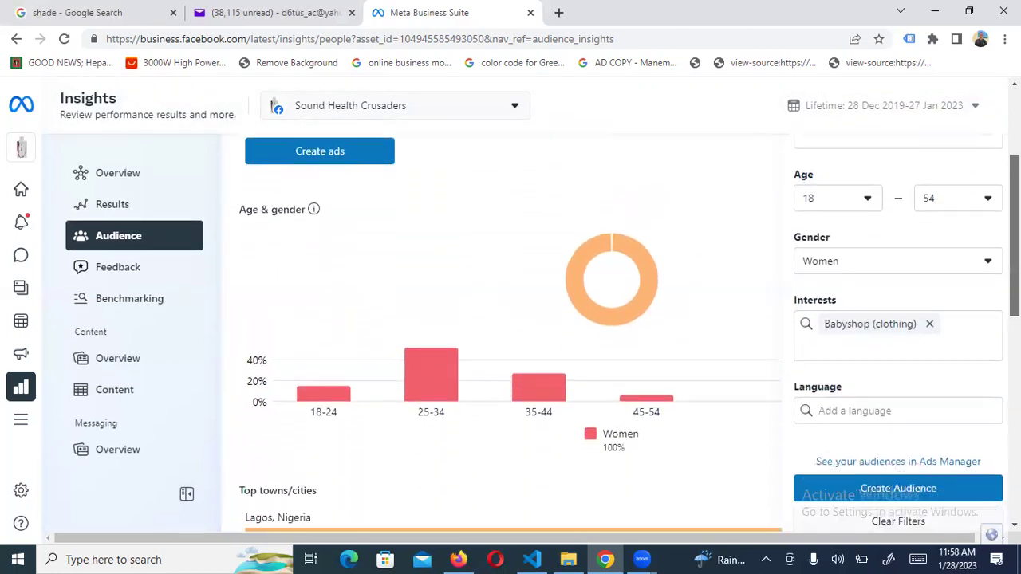
{"action": "scroll", "coordinate": [510, 319], "scroll_direction": "up", "scroll_amount": 1}
{"action": "scroll", "coordinate": [511, 319], "scroll_direction": "up", "scroll_amount": 1}
{"action": "scroll", "coordinate": [511, 319], "scroll_direction": "down", "scroll_amount": 1}
{"action": "scroll", "coordinate": [510, 319], "scroll_direction": "up", "scroll_amount": 2}
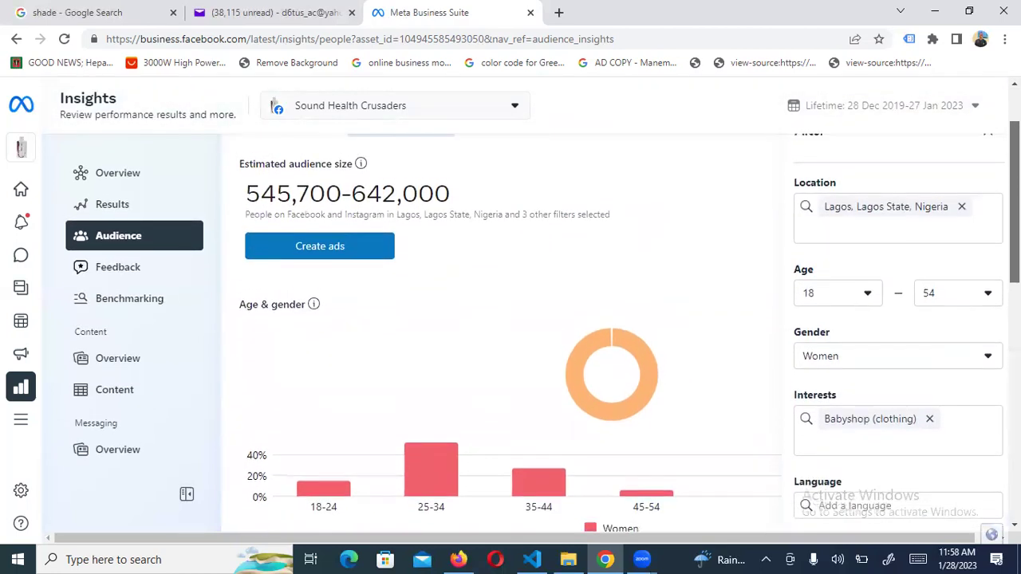
{"action": "scroll", "coordinate": [511, 319], "scroll_direction": "down", "scroll_amount": 2}
{"action": "scroll", "coordinate": [510, 320], "scroll_direction": "up", "scroll_amount": 1}
{"action": "scroll", "coordinate": [510, 319], "scroll_direction": "down", "scroll_amount": 1}
{"action": "scroll", "coordinate": [511, 319], "scroll_direction": "up", "scroll_amount": 2}
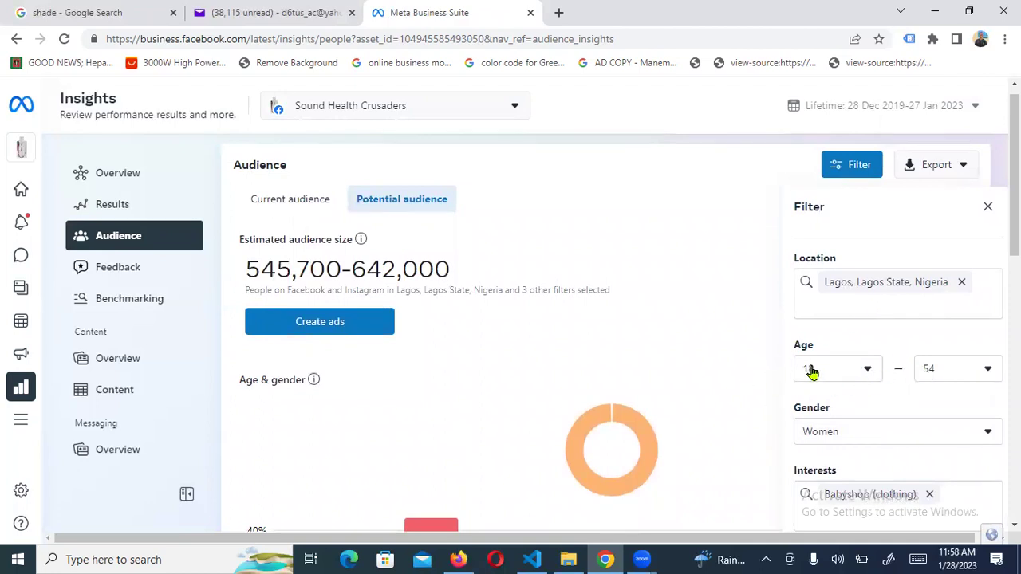
Set the minimum age of the potential audience filter to 22.
{"action": "left_click", "coordinate": [872, 372]}
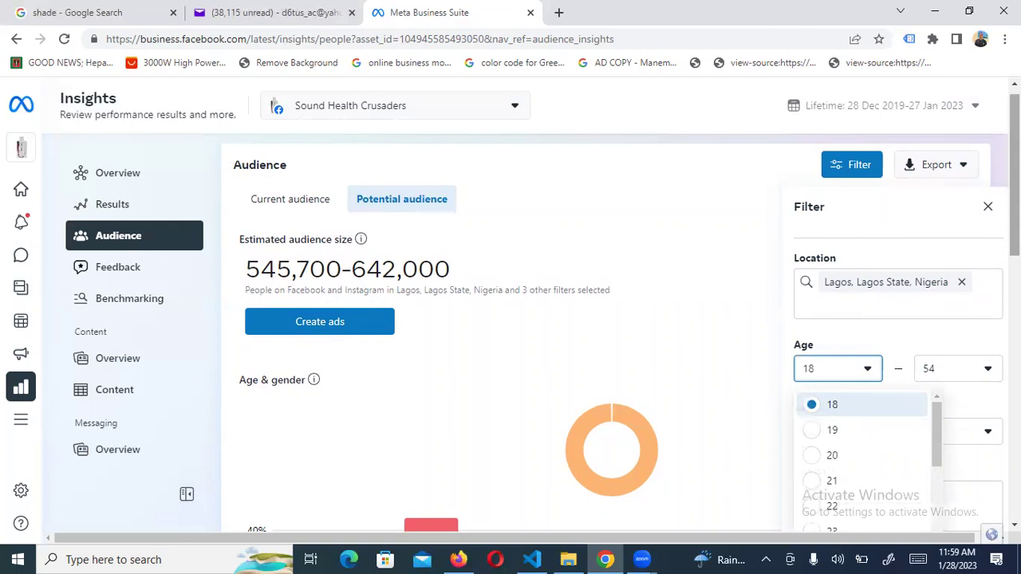
{"action": "scroll", "coordinate": [848, 200], "scroll_direction": "down", "scroll_amount": 2}
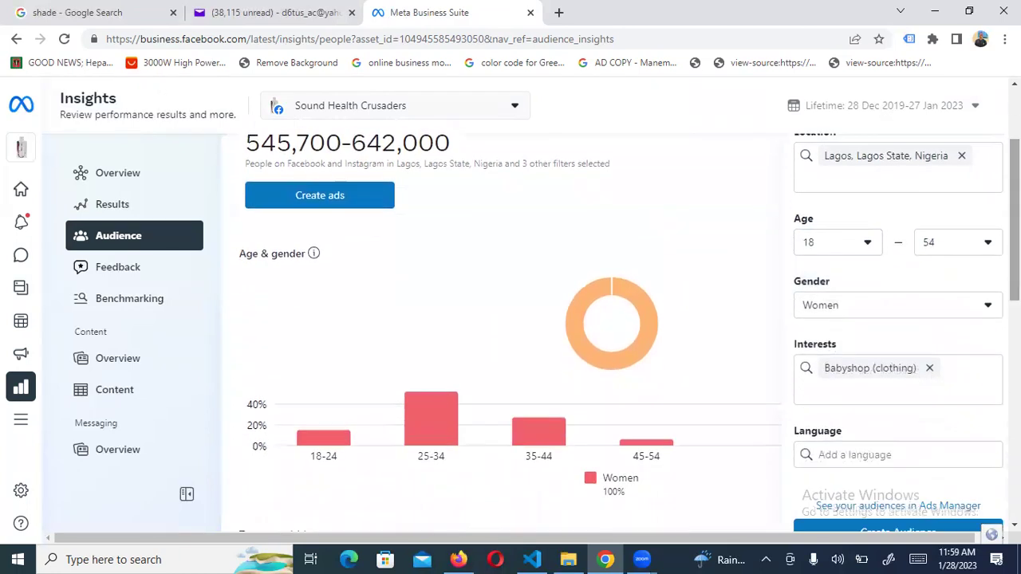
{"action": "left_click", "coordinate": [863, 242]}
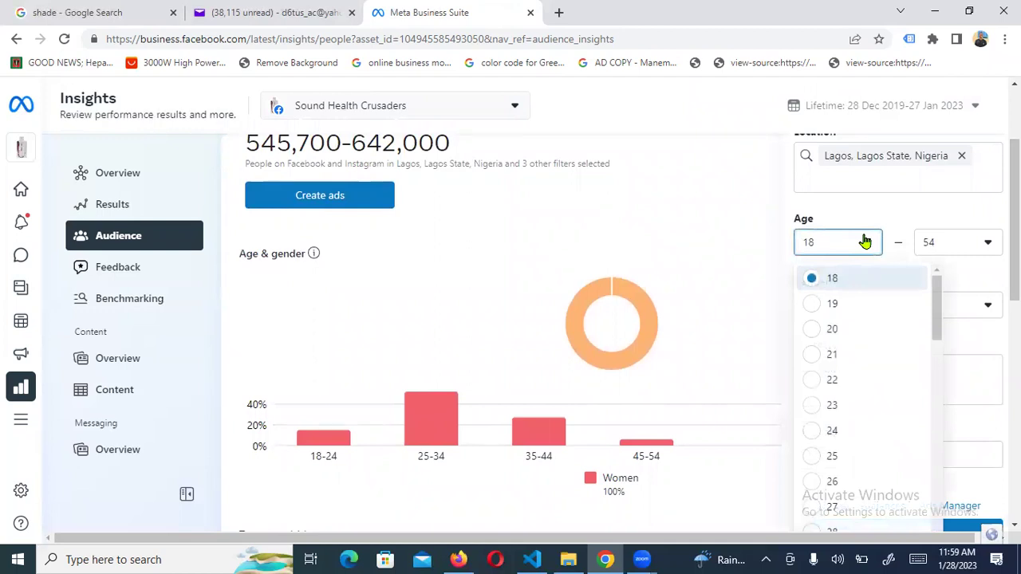
{"action": "left_click", "coordinate": [830, 382]}
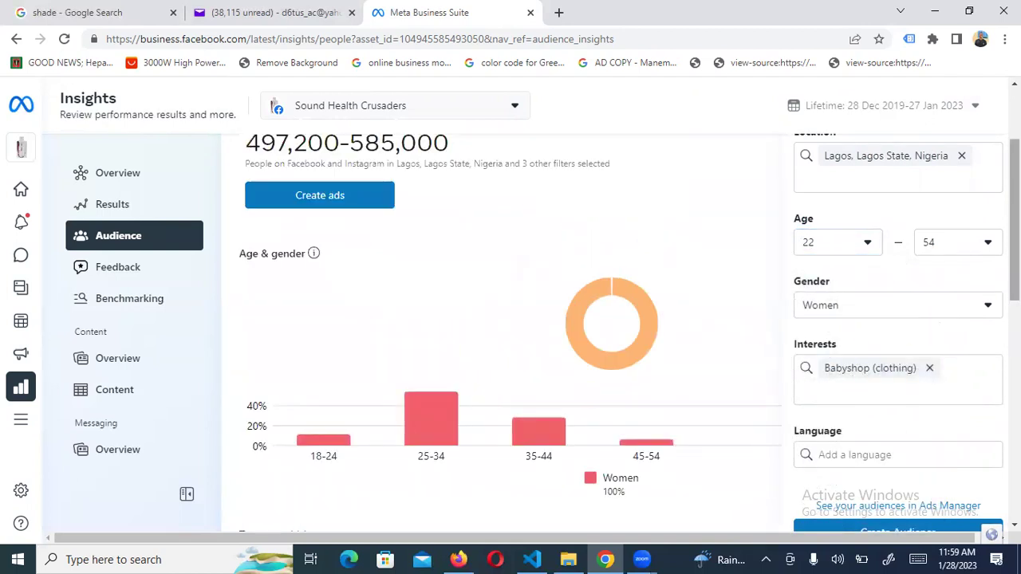
{"action": "left_click_drag", "start_coordinate": [1014, 219], "coordinate": [1014, 170]}
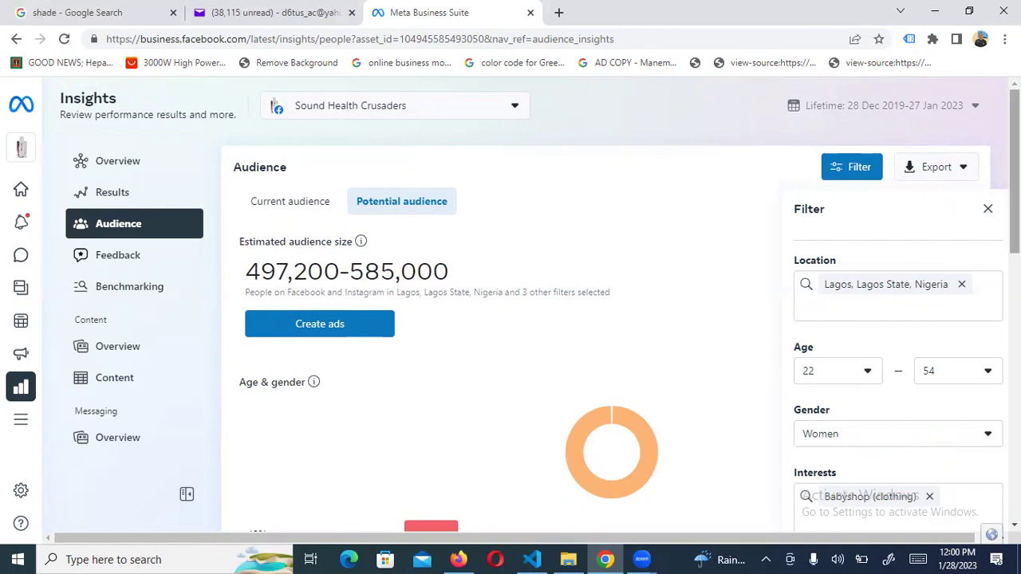
Review the remaining filter options and close the filter pane to view the potential audience's age, gender and location charts in full.
{"action": "scroll", "coordinate": [1013, 175], "scroll_direction": "down", "scroll_amount": 3}
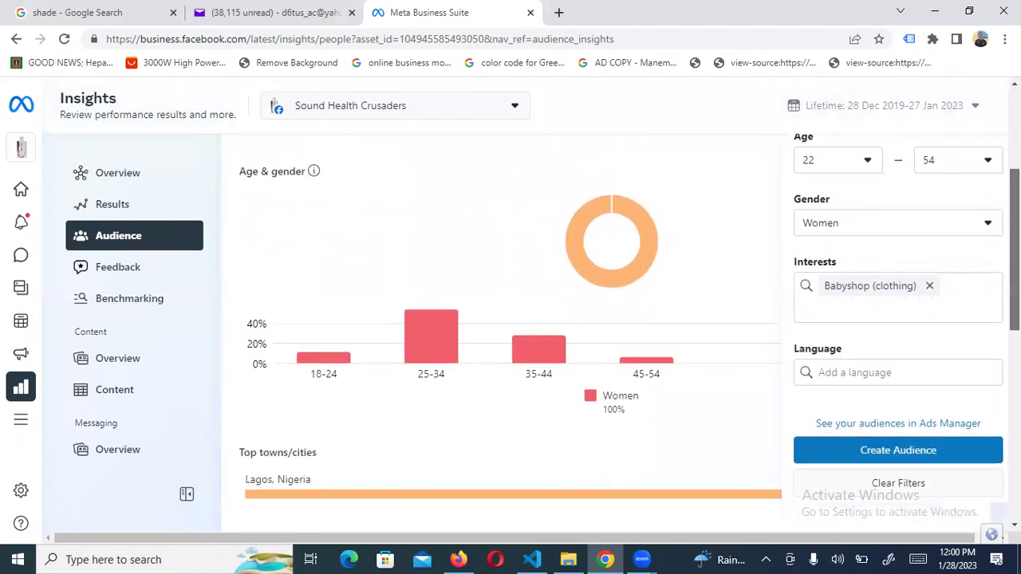
{"action": "mouse_move", "coordinate": [1014, 248]}
{"action": "left_mouse_down"}
{"action": "mouse_move", "coordinate": [1014, 288]}
{"action": "mouse_move", "coordinate": [1014, 260]}
{"action": "left_mouse_up"}
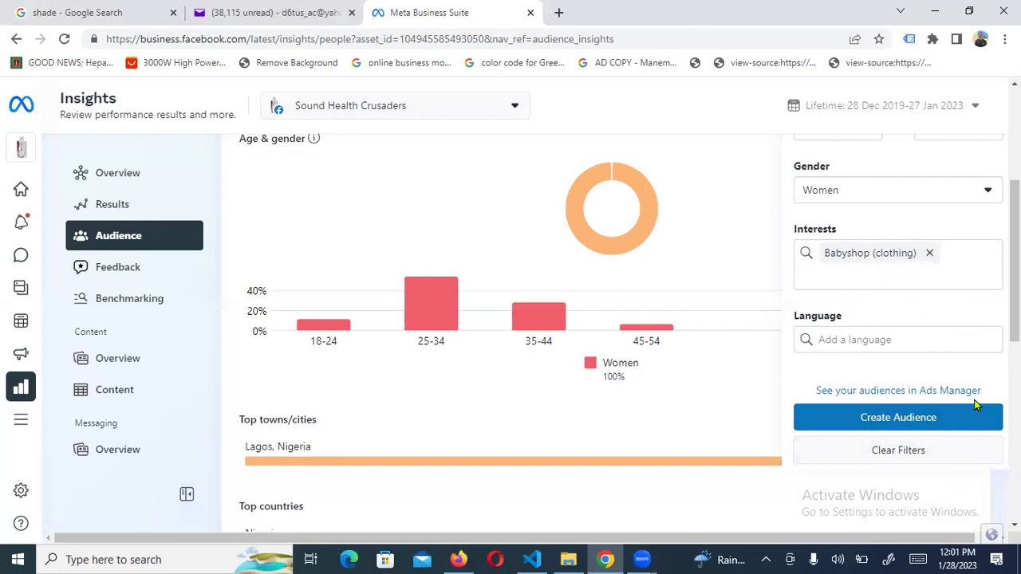
{"action": "left_click", "coordinate": [702, 231]}
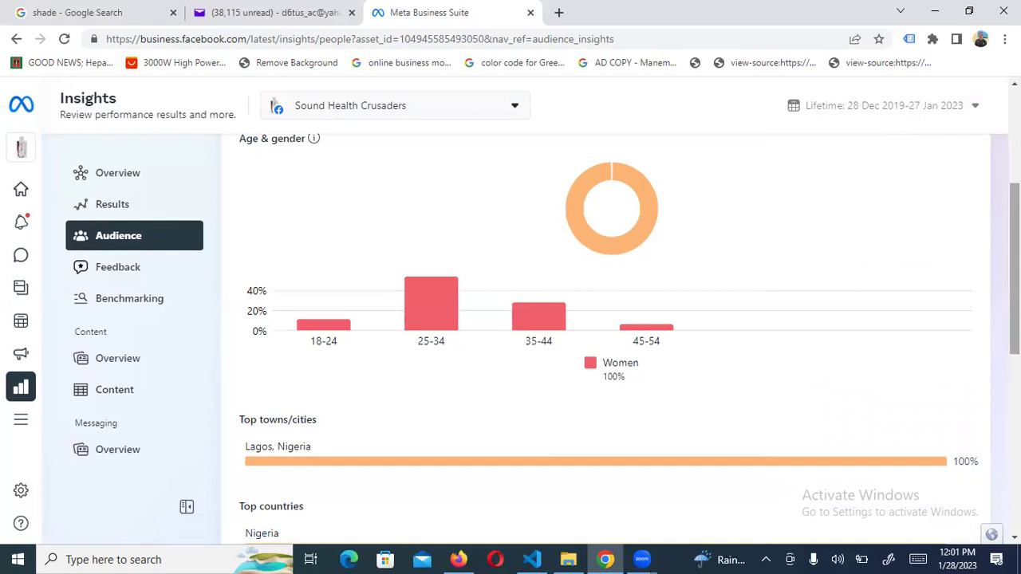
{"action": "right_click", "coordinate": [761, 227]}
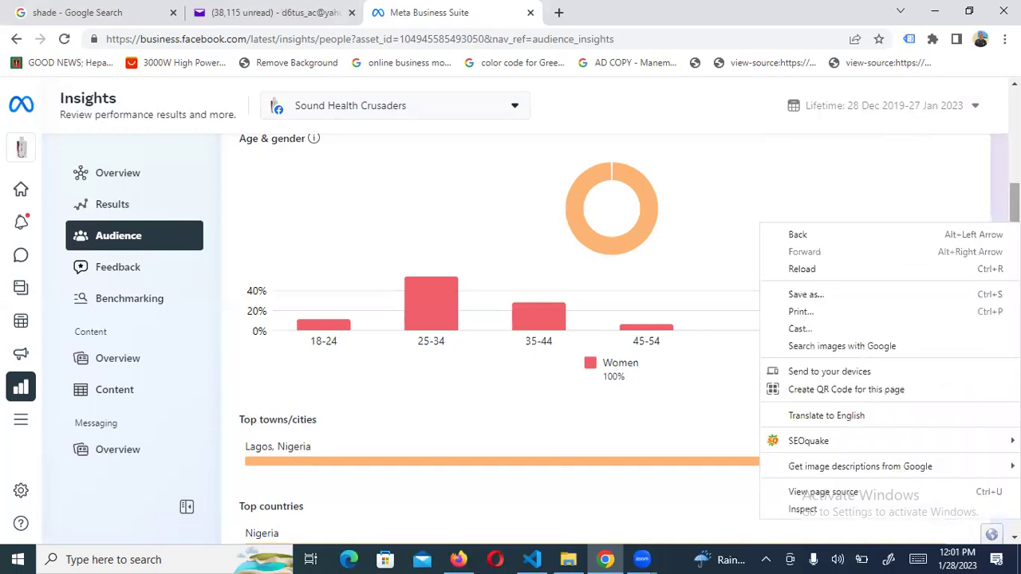
{"action": "left_click", "coordinate": [957, 185]}
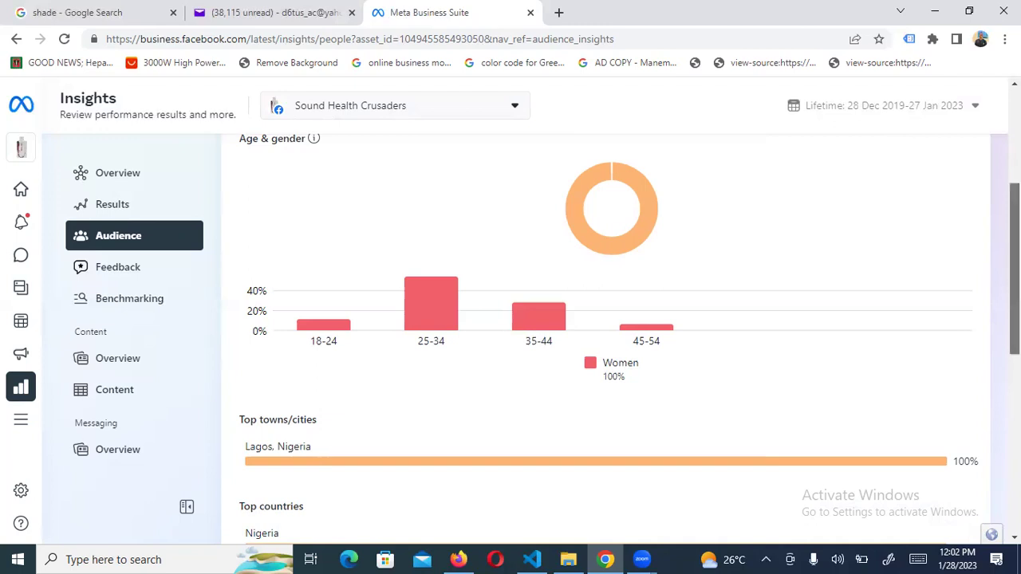
Switch to the Page's current audience data and open the selector for Facebook Pages and Instagram accounts.
{"action": "scroll", "coordinate": [606, 335], "scroll_direction": "up", "scroll_amount": 3}
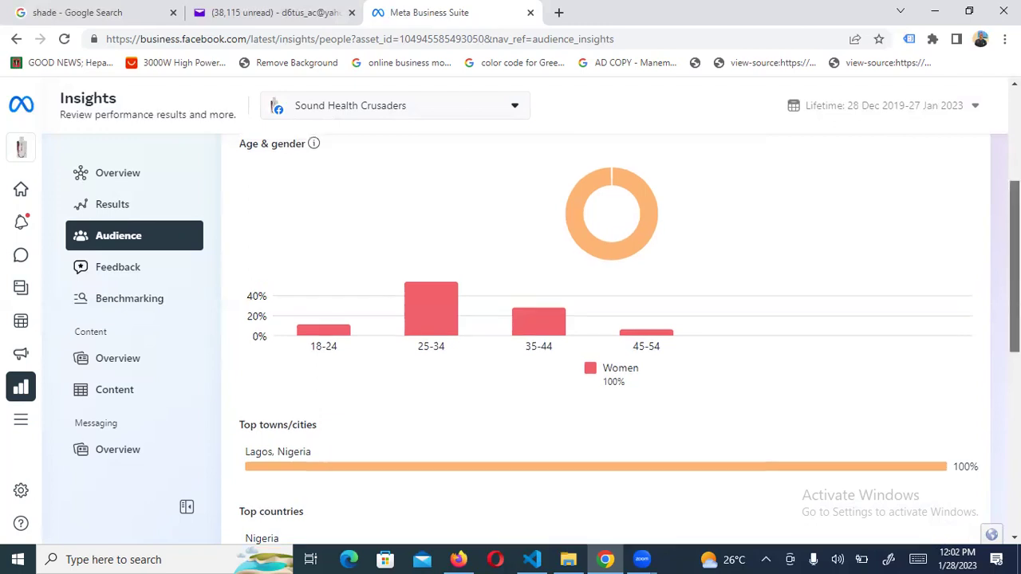
{"action": "mouse_move", "coordinate": [1014, 159]}
{"action": "left_mouse_down"}
{"action": "mouse_move", "coordinate": [1014, 199]}
{"action": "mouse_move", "coordinate": [1015, 158]}
{"action": "left_mouse_up"}
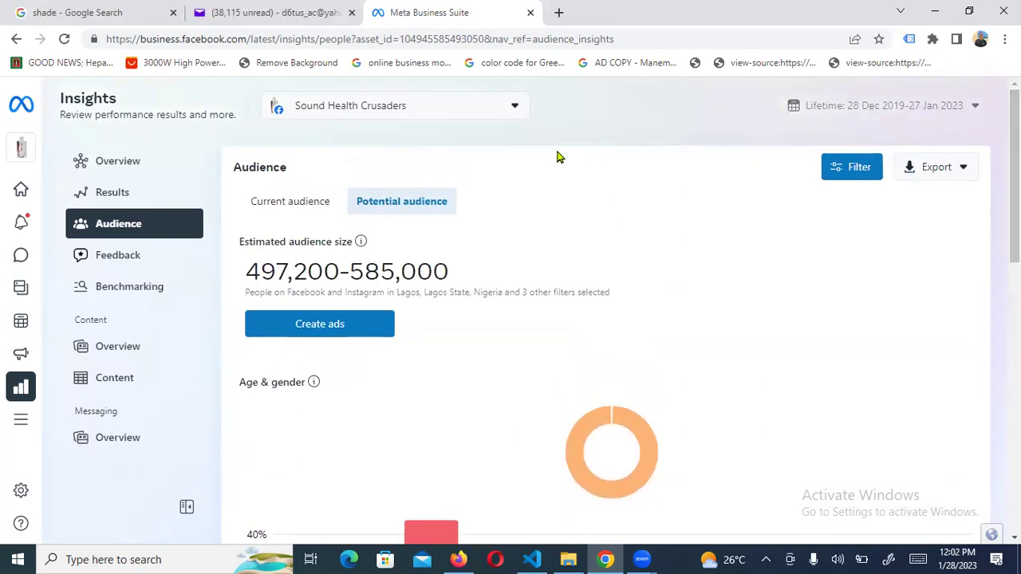
{"action": "left_click", "coordinate": [298, 202]}
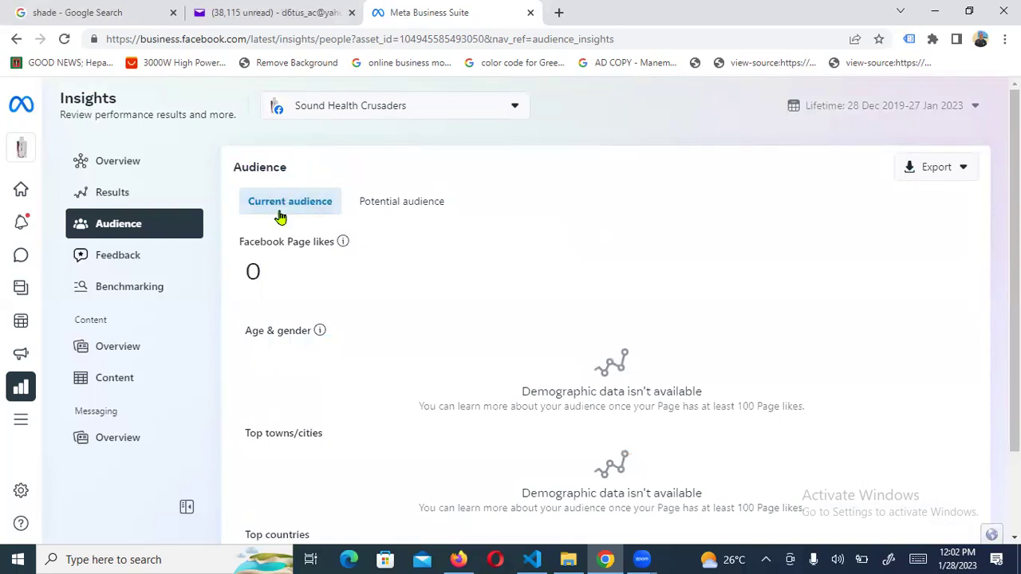
{"action": "left_click", "coordinate": [515, 105]}
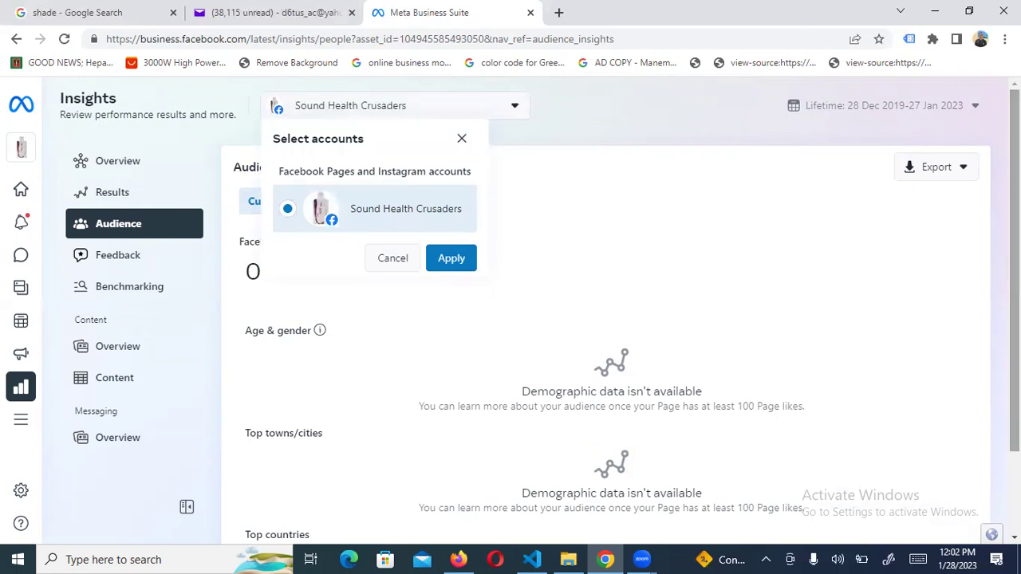
{"action": "scroll", "coordinate": [606, 335], "scroll_direction": "down", "scroll_amount": 1}
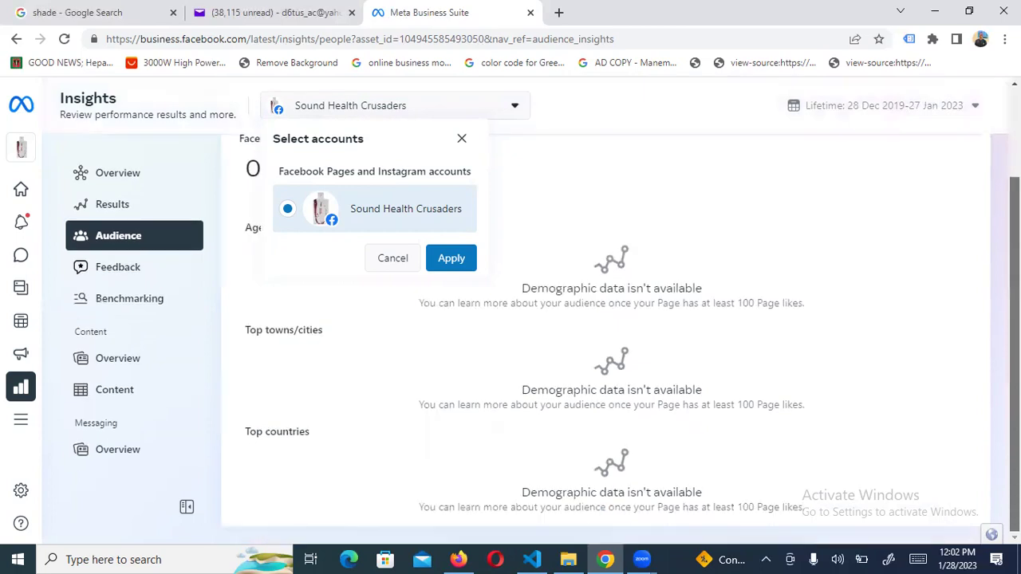
{"action": "scroll", "coordinate": [749, 265], "scroll_direction": "up", "scroll_amount": 1}
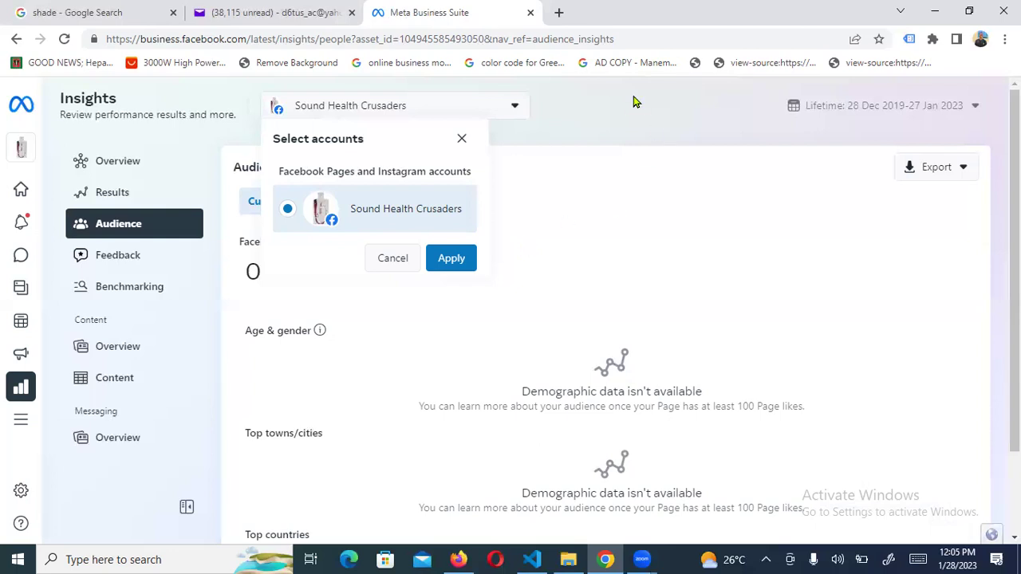
Open facebook.com in a new browser tab.
{"action": "left_click", "coordinate": [560, 13]}
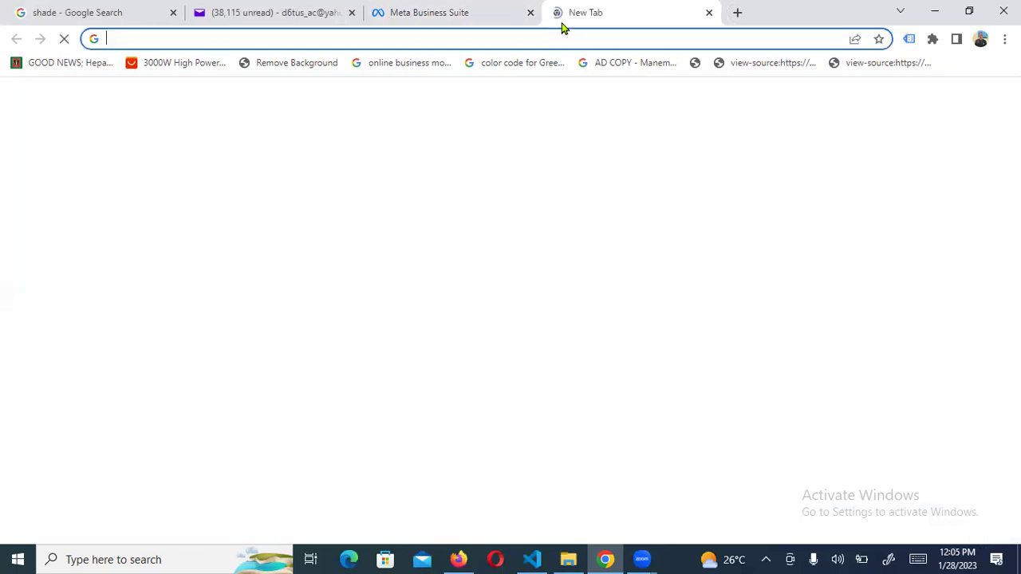
{"action": "left_click", "coordinate": [537, 41]}
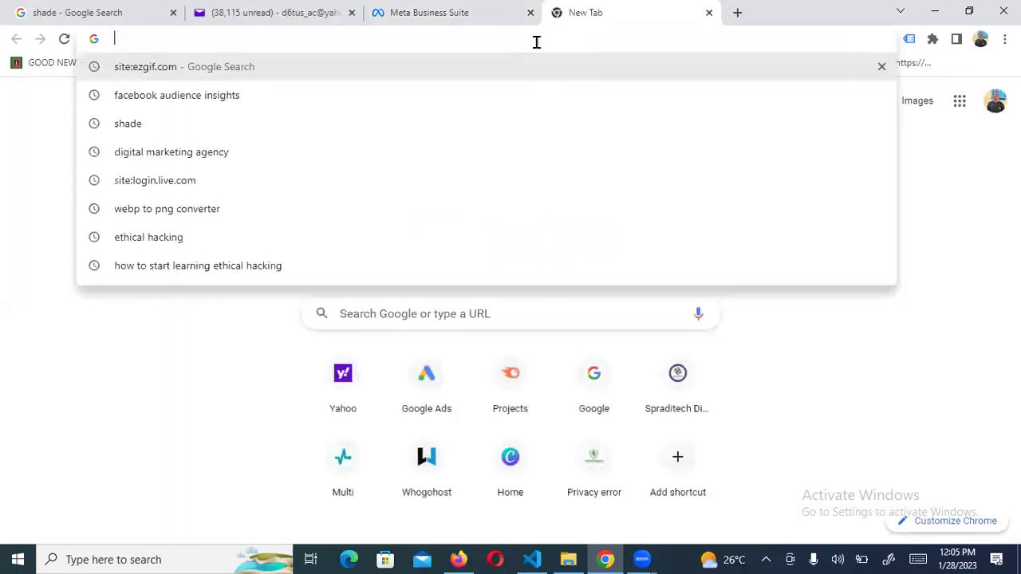
{"action": "type", "text": "f"}
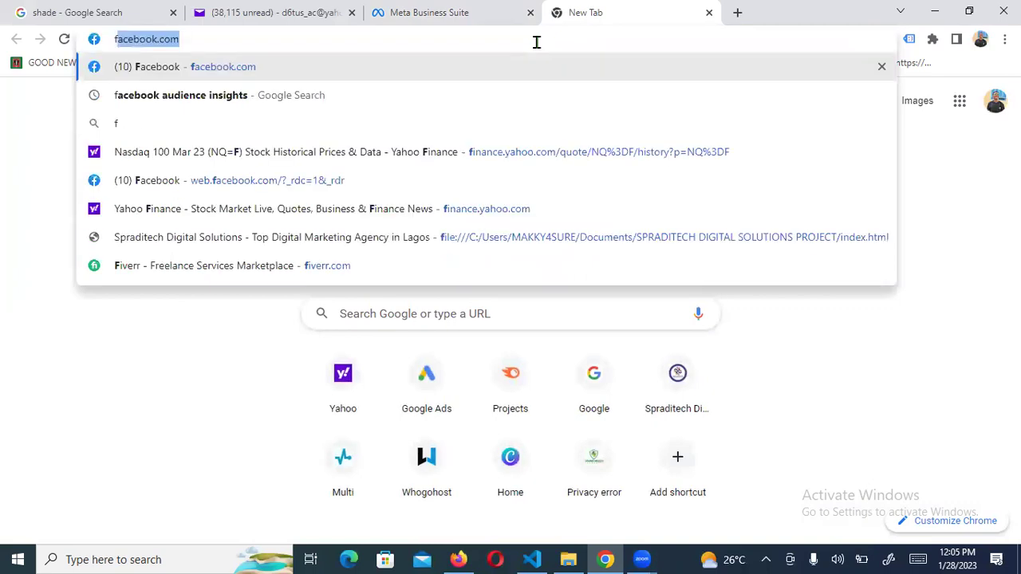
{"action": "type", "text": "ac"}
{"action": "key", "text": "Return"}
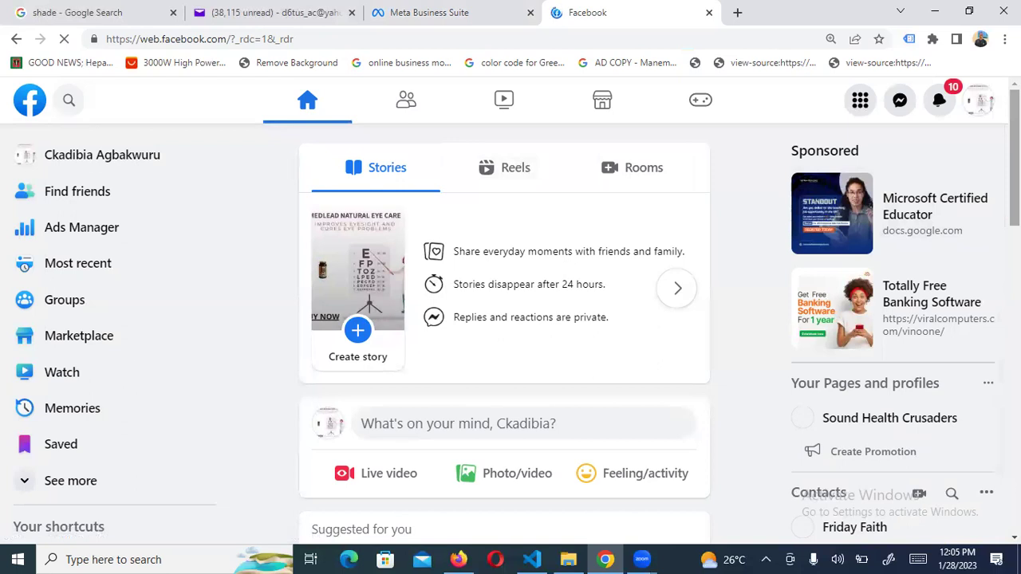
Expand the full list of Facebook home shortcuts and open the Pages overview with the managed Pages.
{"action": "scroll", "coordinate": [504, 319], "scroll_direction": "down", "scroll_amount": 2}
{"action": "scroll", "coordinate": [980, 278], "scroll_direction": "down", "scroll_amount": 3}
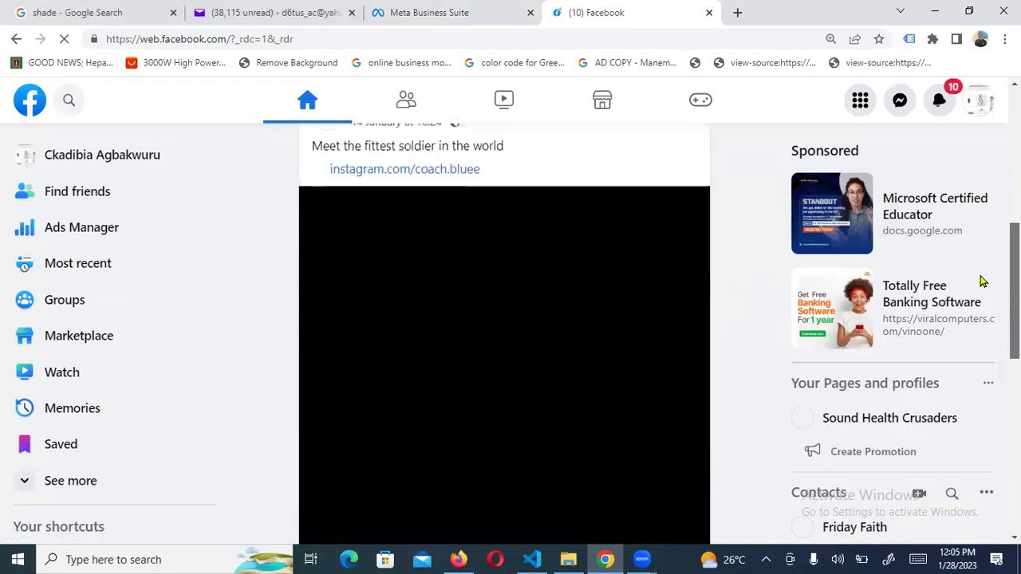
{"action": "scroll", "coordinate": [980, 278], "scroll_direction": "up", "scroll_amount": 6}
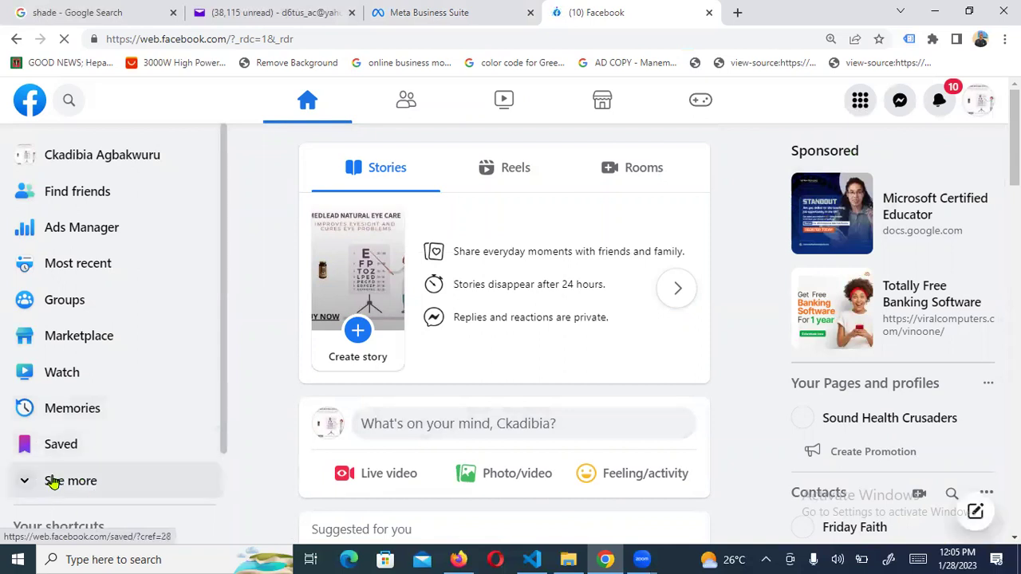
{"action": "left_click", "coordinate": [59, 481]}
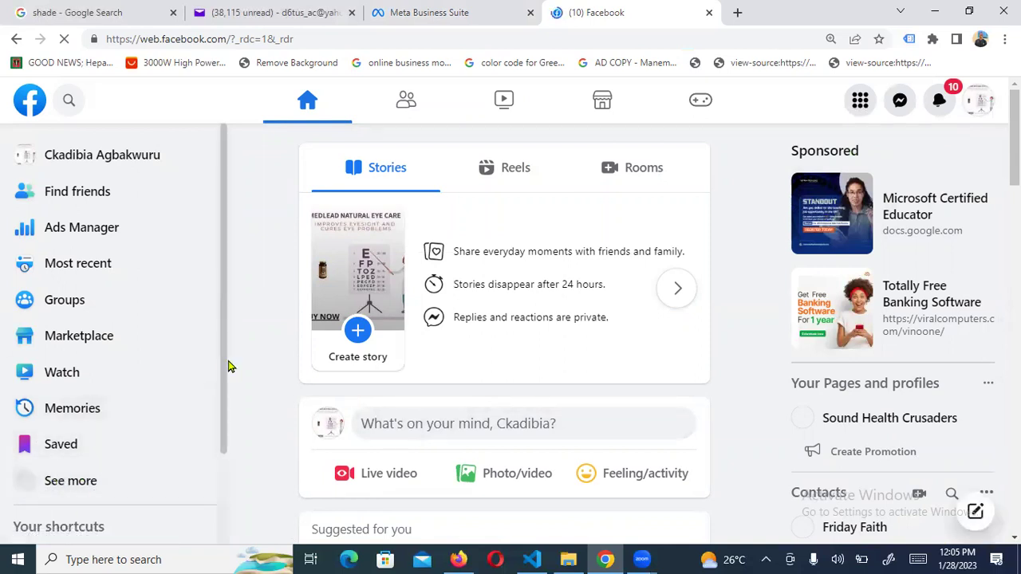
{"action": "left_click_drag", "start_coordinate": [223, 368], "coordinate": [221, 466]}
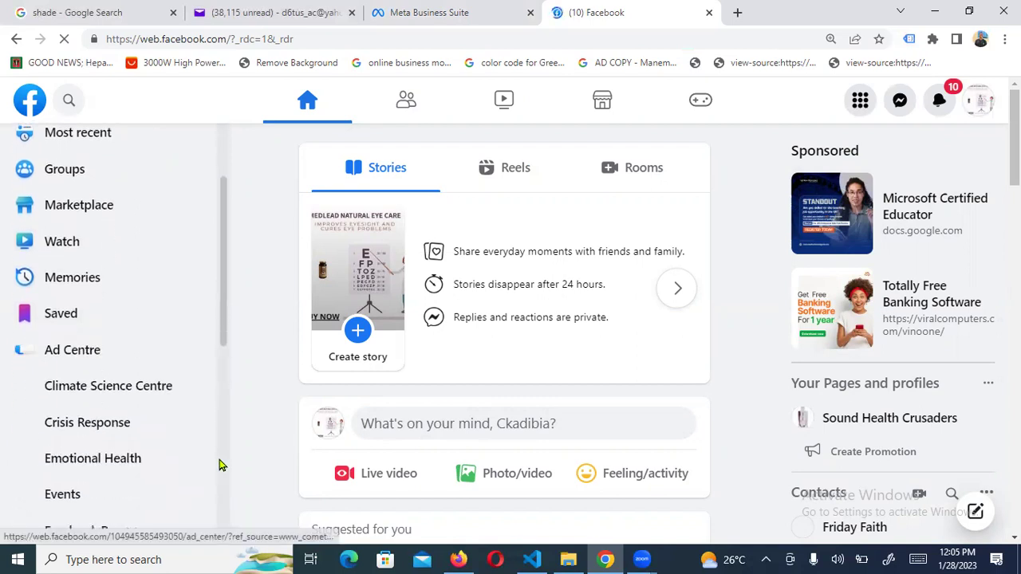
{"action": "scroll", "coordinate": [221, 466], "scroll_direction": "down", "scroll_amount": 3}
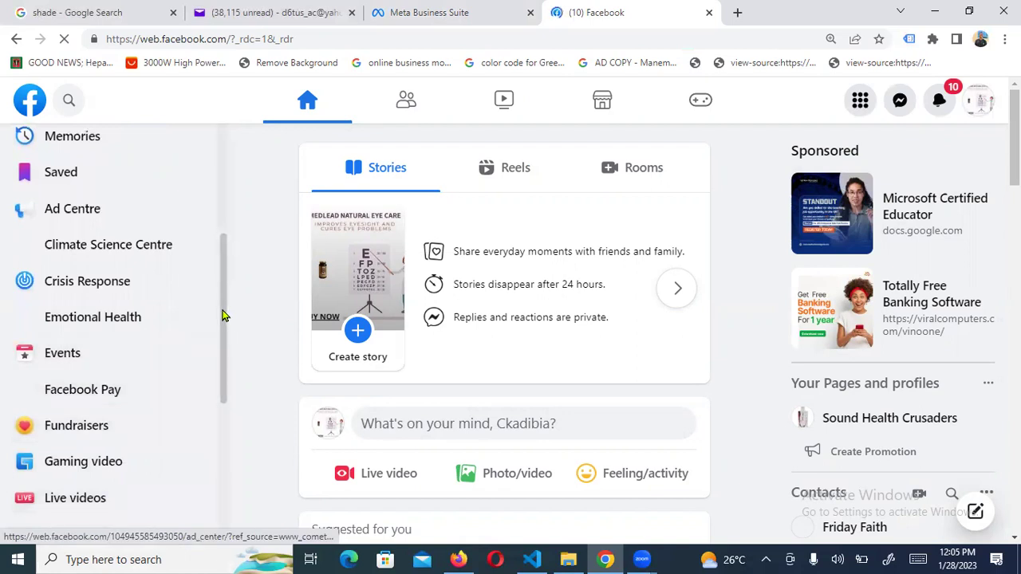
{"action": "left_click_drag", "start_coordinate": [223, 316], "coordinate": [219, 407]}
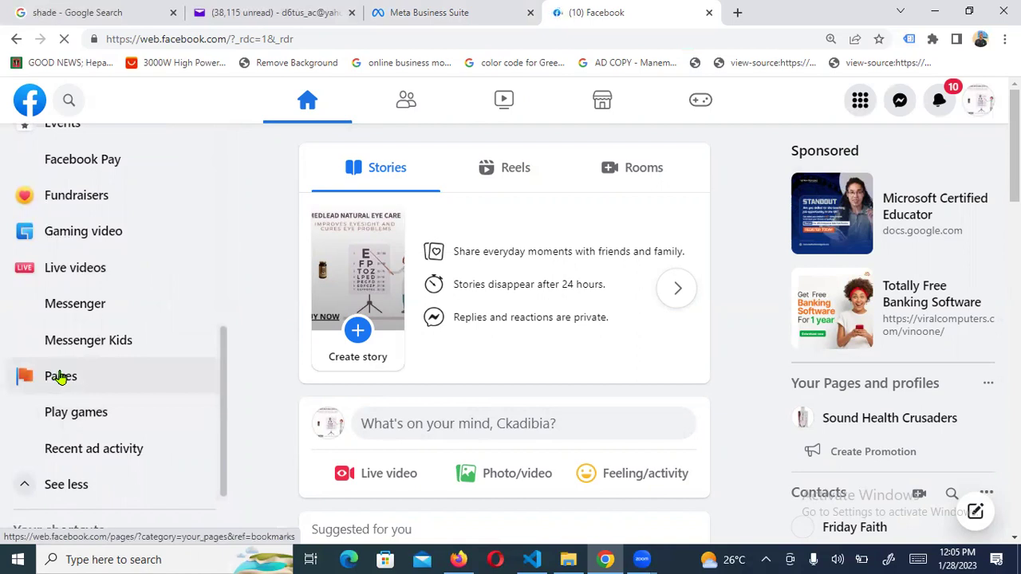
{"action": "left_click", "coordinate": [60, 376]}
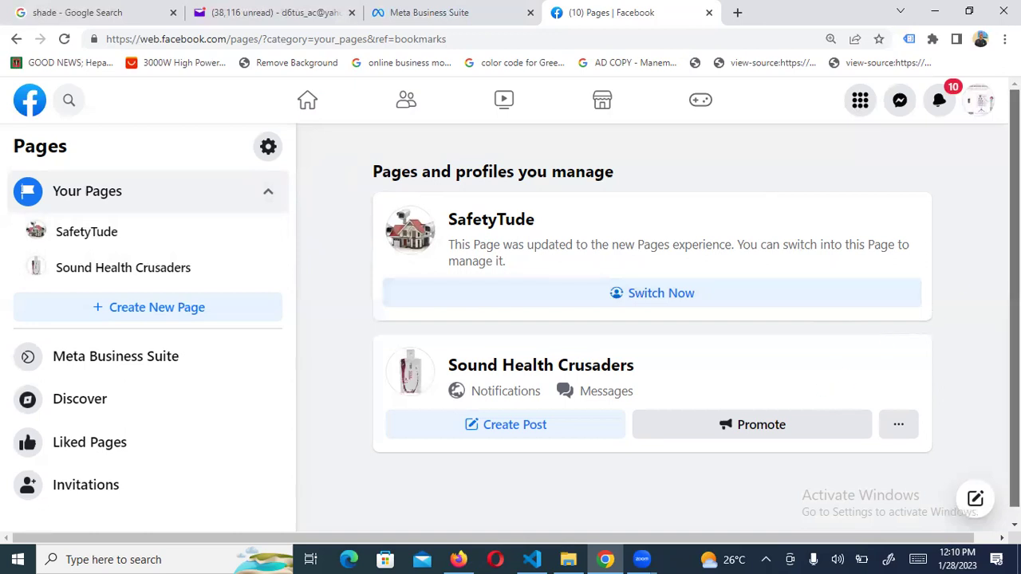
{"action": "scroll", "coordinate": [986, 312], "scroll_direction": "down", "scroll_amount": 1}
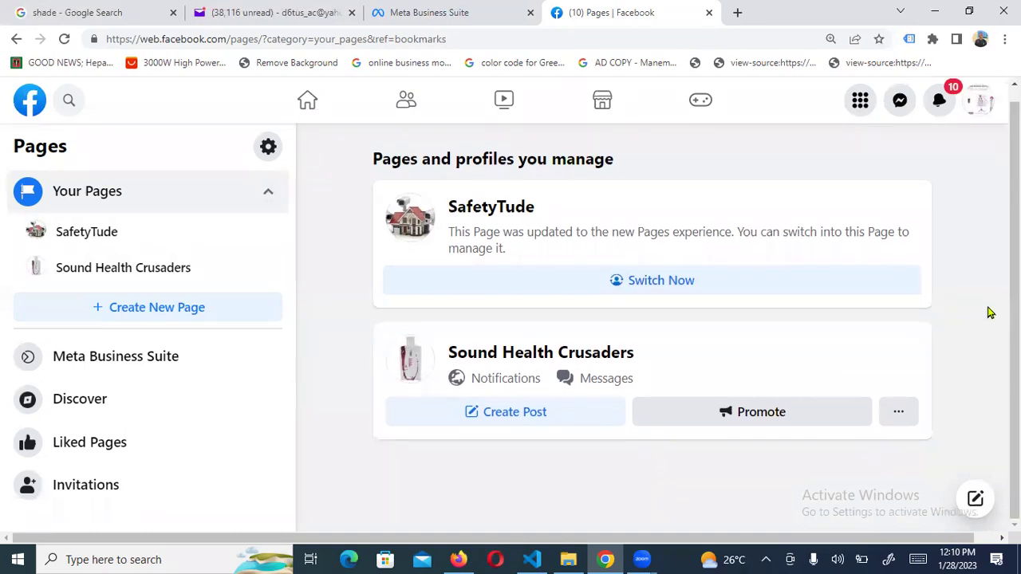
{"action": "left_click", "coordinate": [440, 18]}
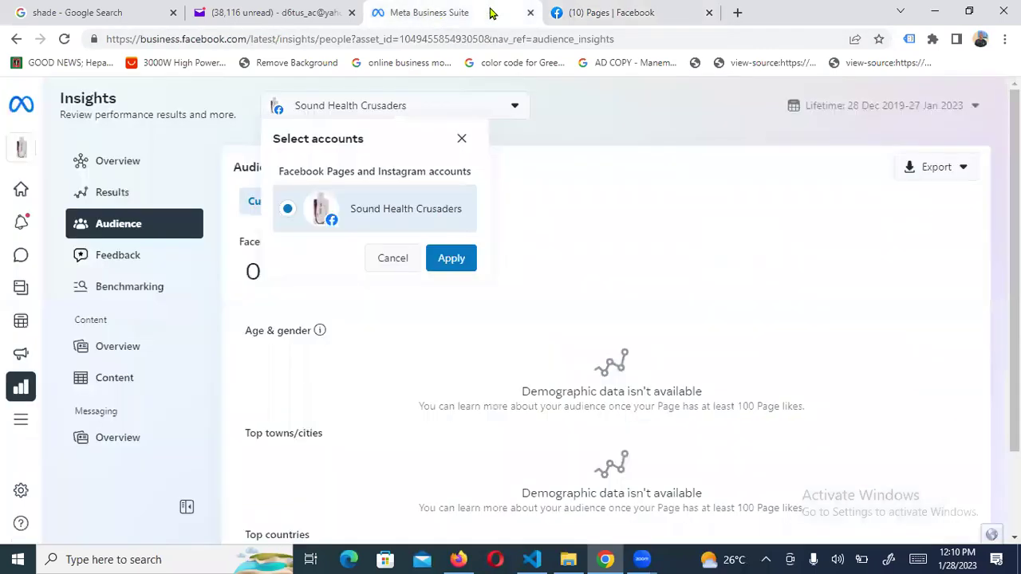
{"action": "left_click", "coordinate": [588, 17]}
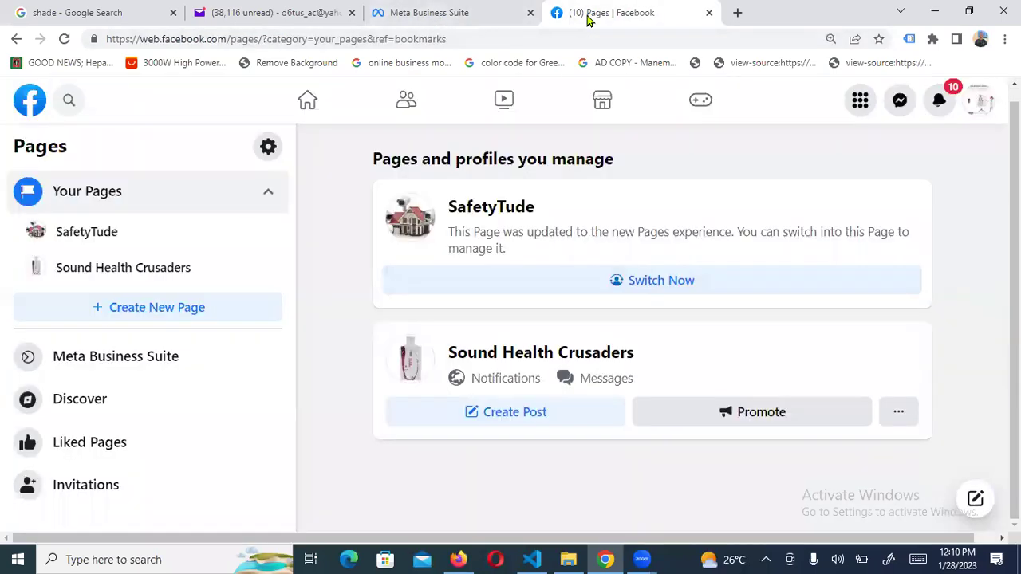
{"action": "left_click", "coordinate": [297, 11]}
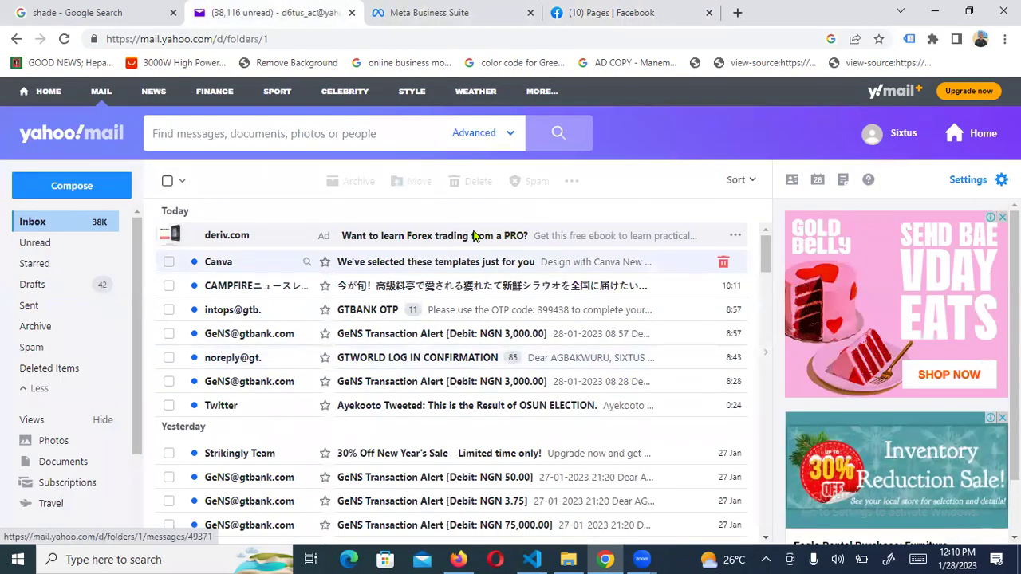
{"action": "left_click", "coordinate": [565, 10]}
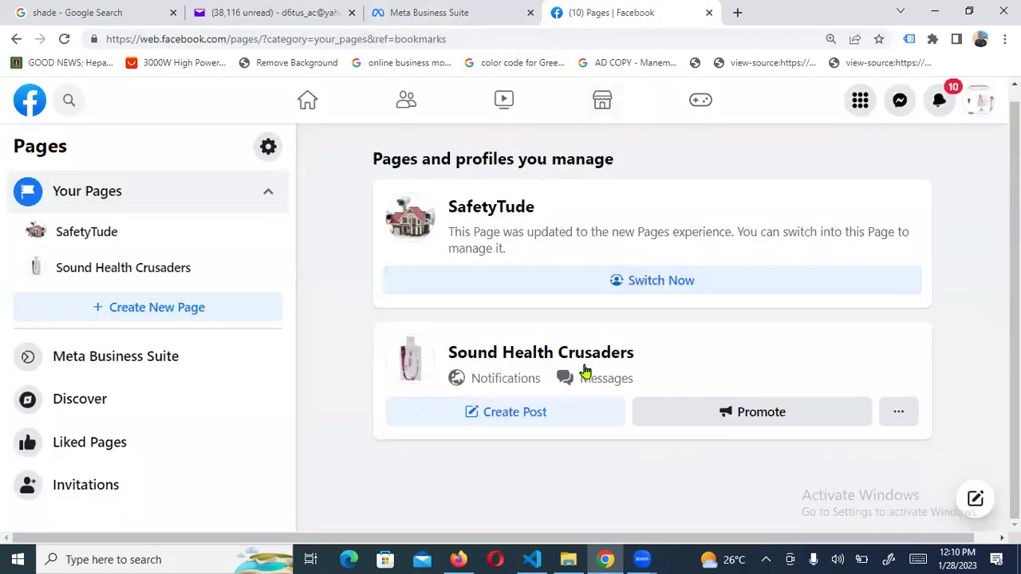
{"action": "left_click", "coordinate": [531, 559]}
{"action": "left_click", "coordinate": [529, 559]}
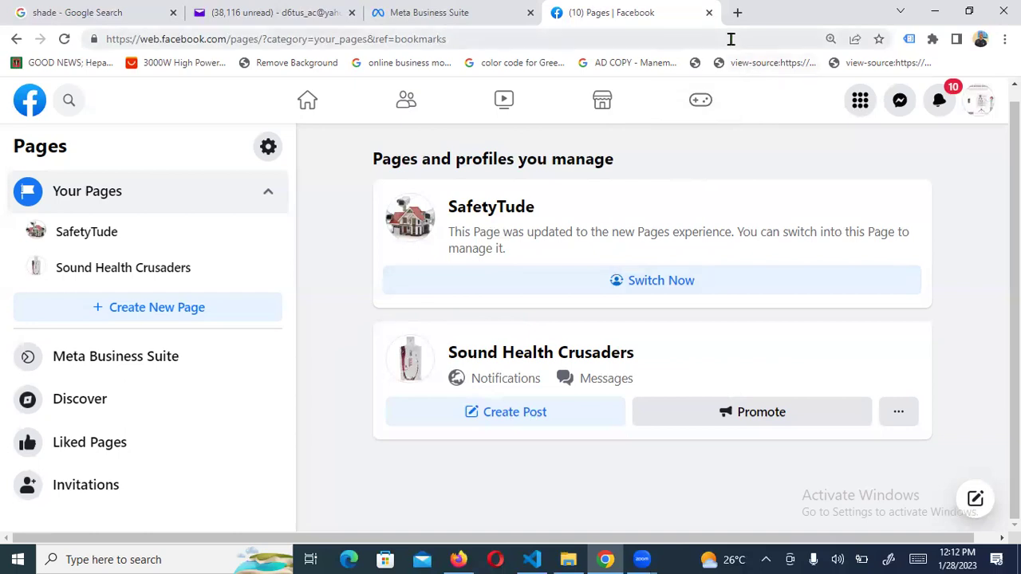
Open tetramanor.com in a new browser tab.
{"action": "left_click", "coordinate": [737, 12]}
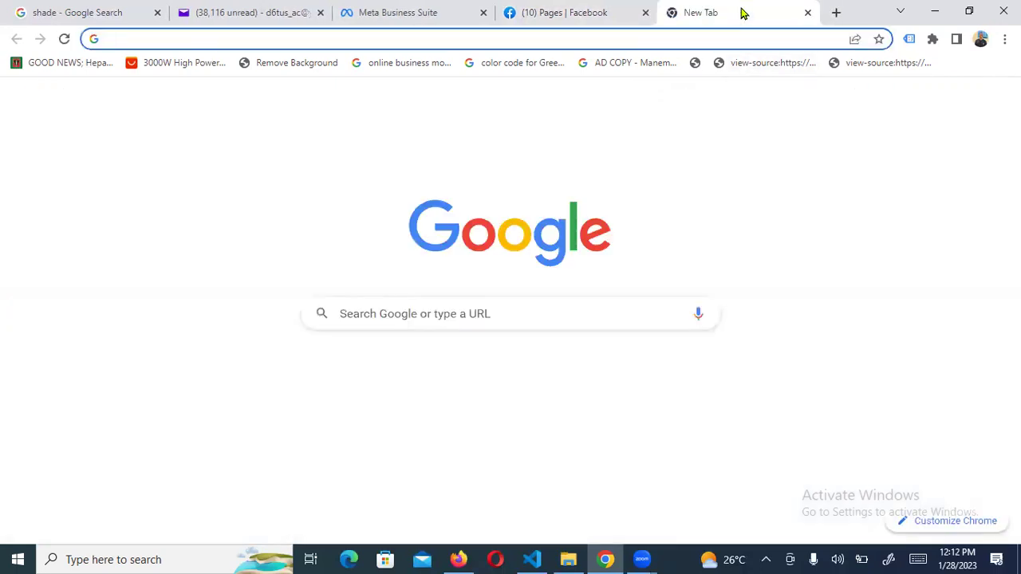
{"action": "left_click", "coordinate": [639, 37]}
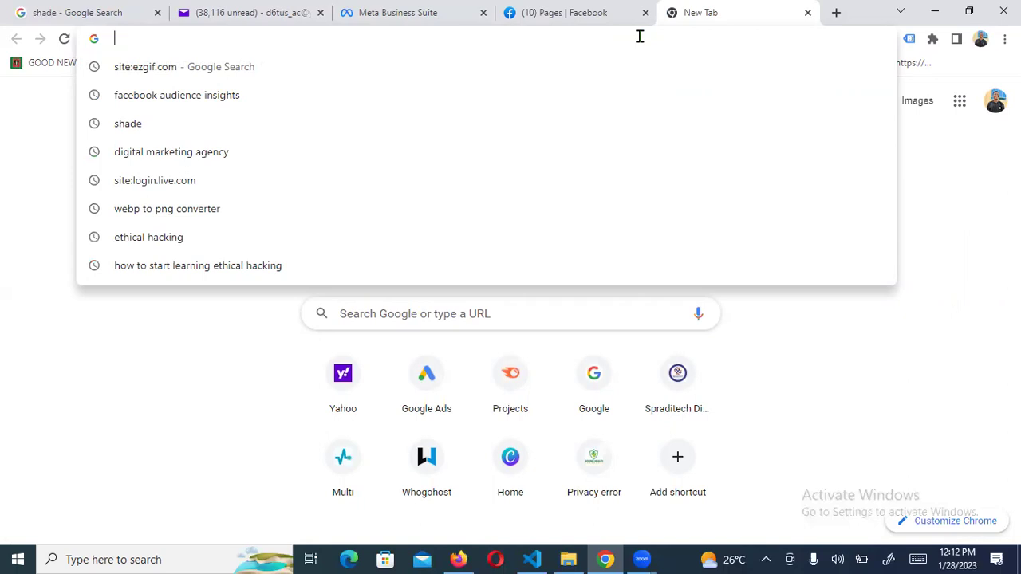
{"action": "type", "text": "tetr"}
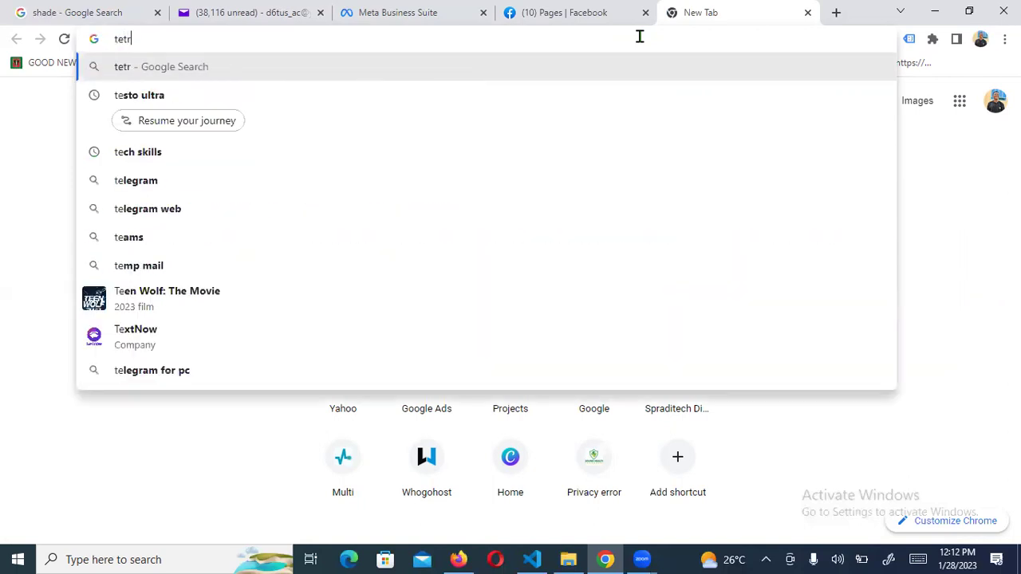
{"action": "type", "text": "a"}
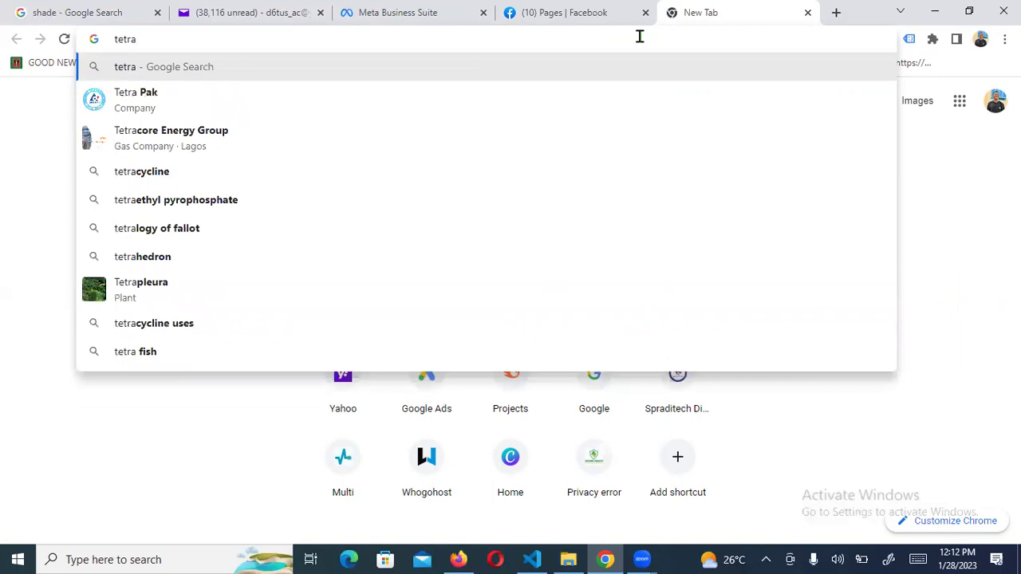
{"action": "type", "text": "ma"}
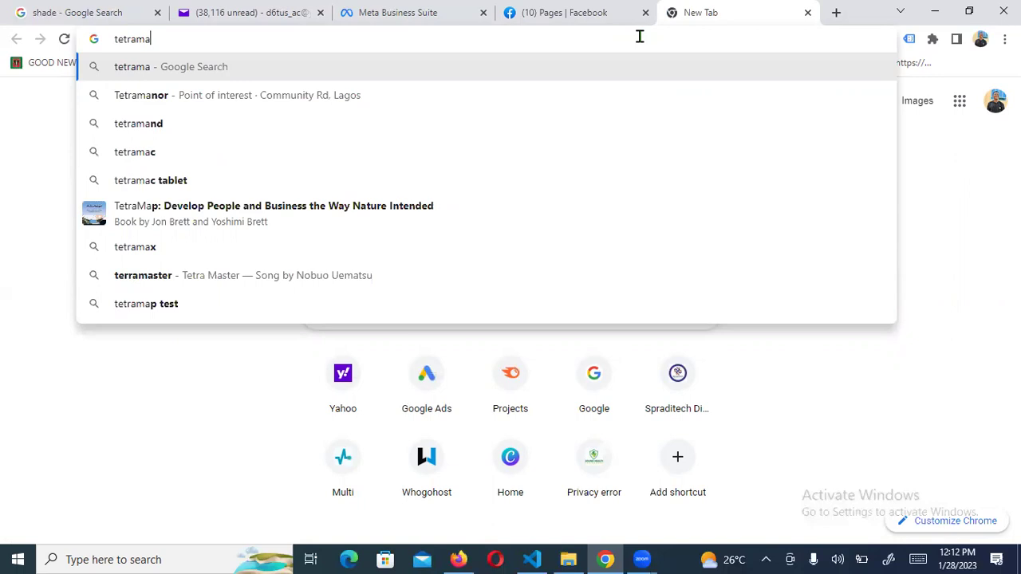
{"action": "type", "text": "nor"}
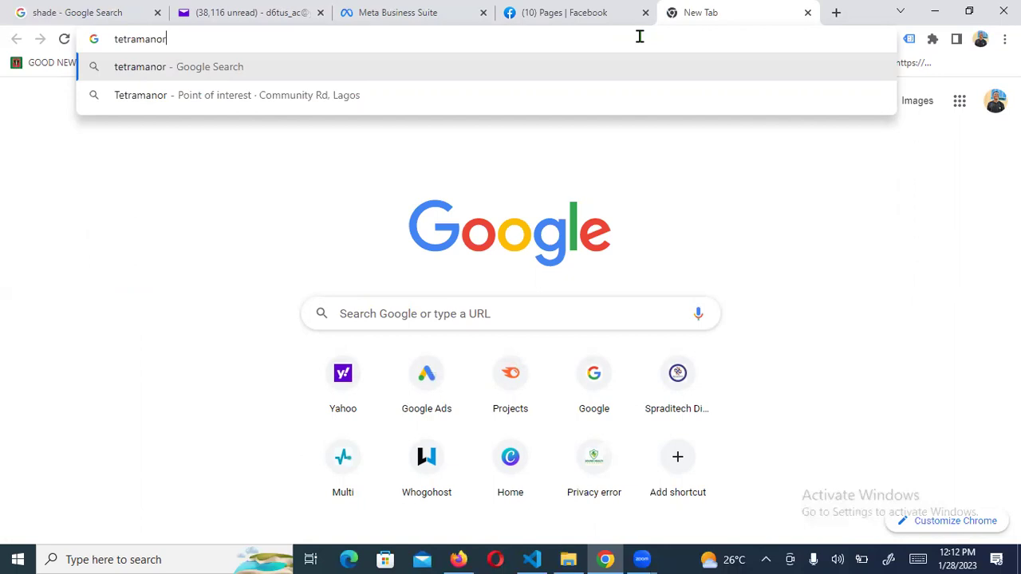
{"action": "type", "text": ".com"}
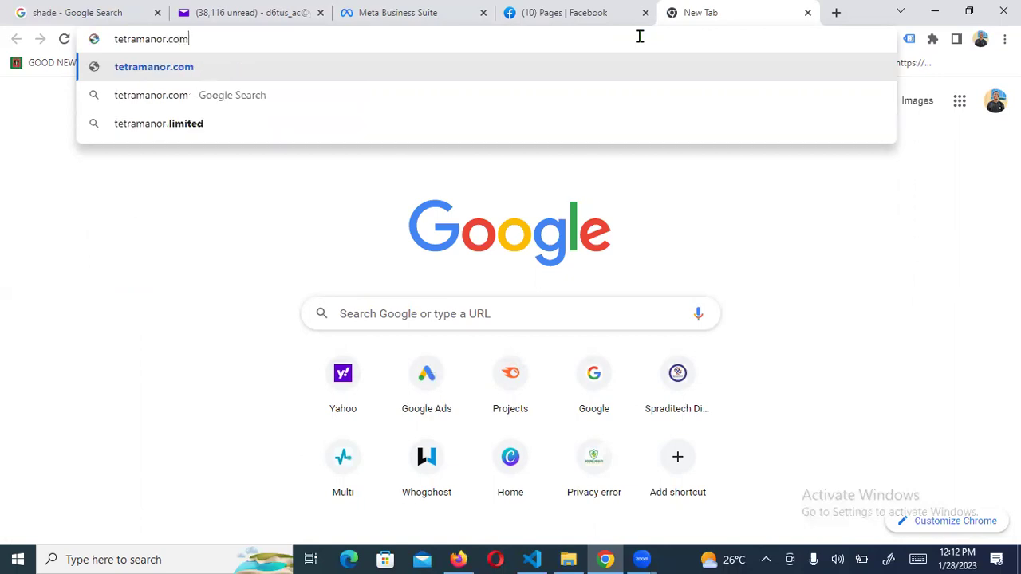
{"action": "key", "text": "Return"}
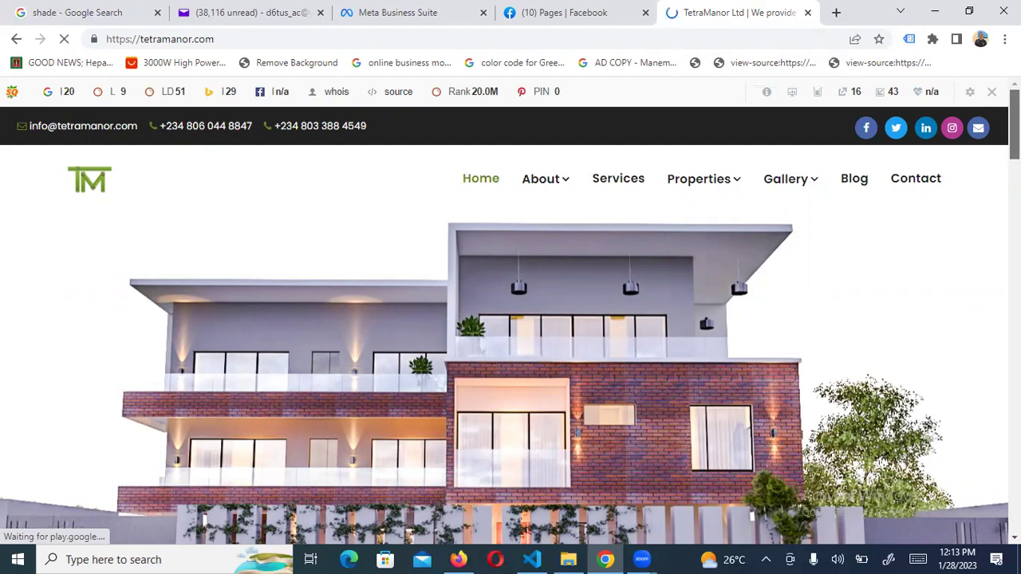
Look through the TetraManor homepage from the property listings and services down to the footer and back to the banner.
{"action": "scroll", "coordinate": [976, 118], "scroll_direction": "down", "scroll_amount": 10}
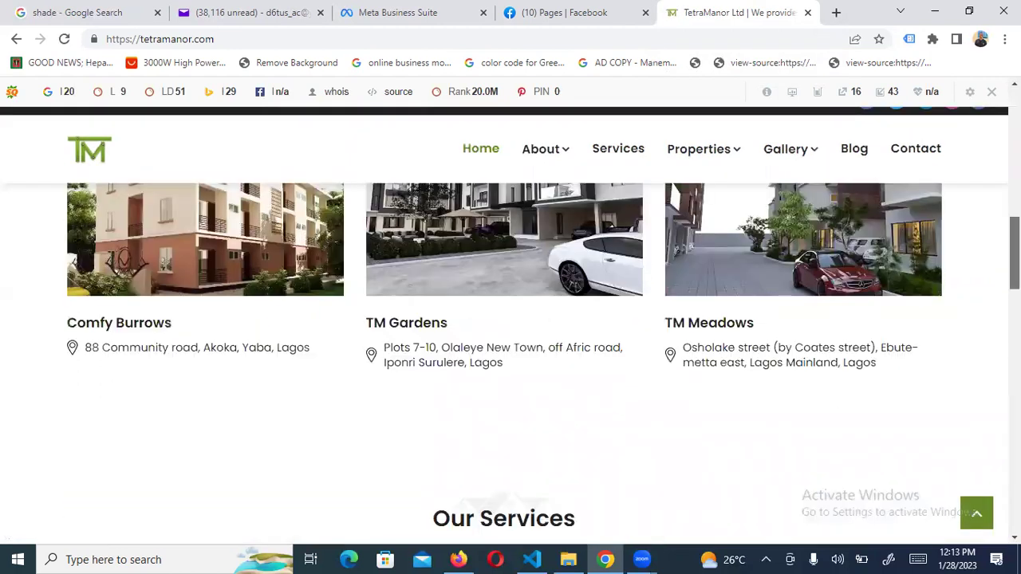
{"action": "scroll", "coordinate": [510, 359], "scroll_direction": "down", "scroll_amount": 6}
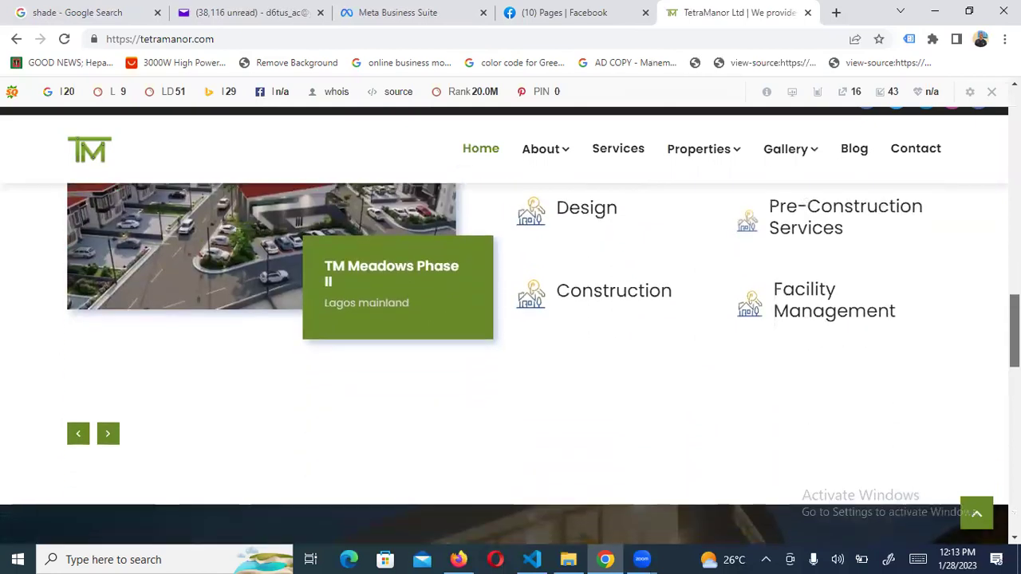
{"action": "scroll", "coordinate": [510, 359], "scroll_direction": "up", "scroll_amount": 1}
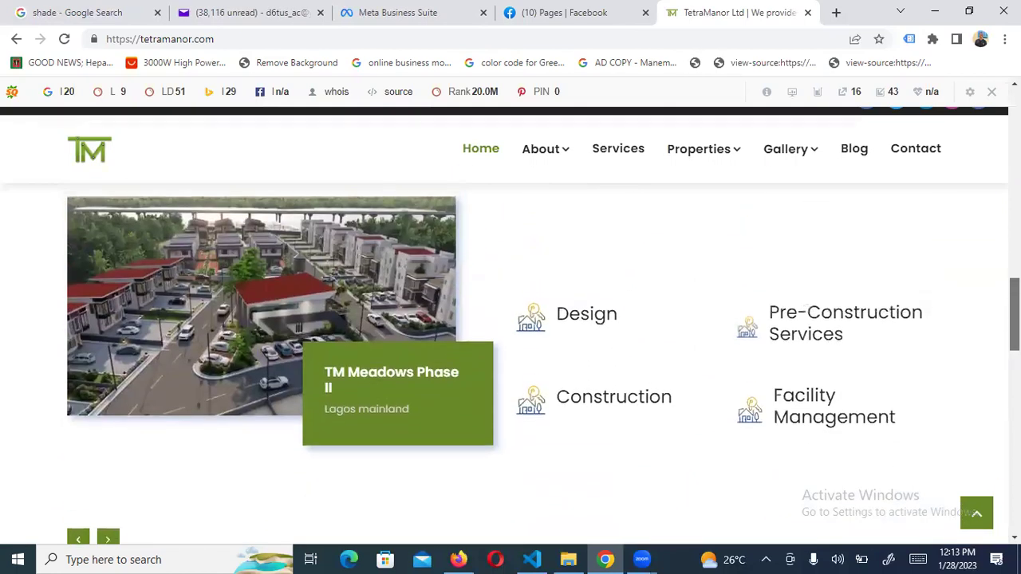
{"action": "scroll", "coordinate": [511, 359], "scroll_direction": "down", "scroll_amount": 2}
{"action": "scroll", "coordinate": [510, 359], "scroll_direction": "down", "scroll_amount": 10}
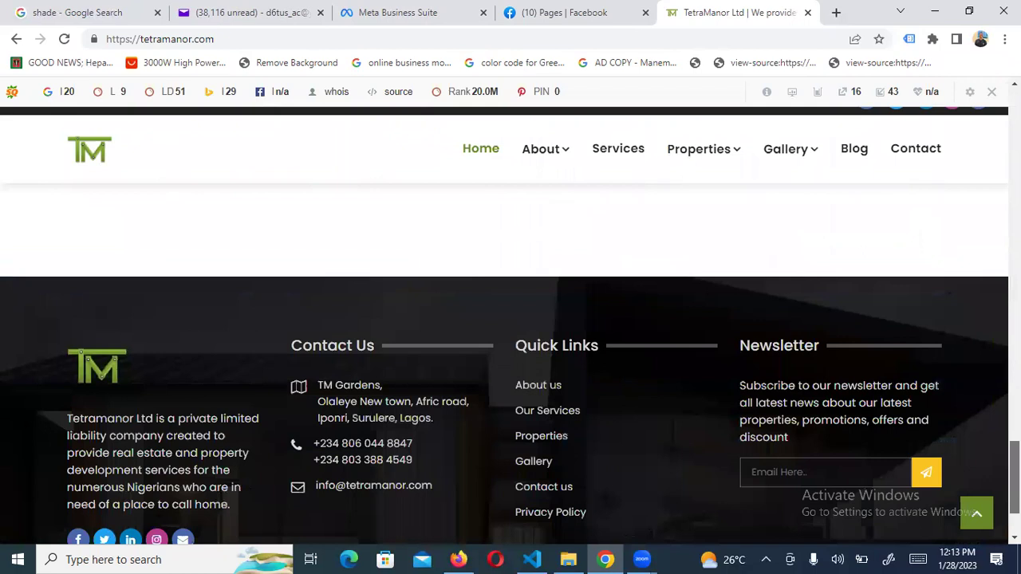
{"action": "scroll", "coordinate": [510, 359], "scroll_direction": "up", "scroll_amount": 10}
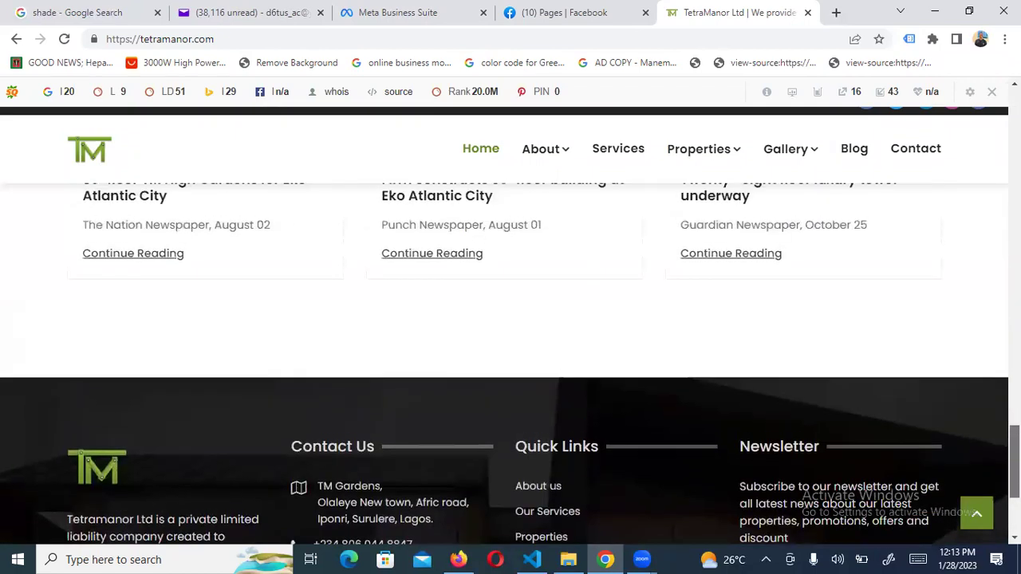
{"action": "scroll", "coordinate": [984, 266], "scroll_direction": "up", "scroll_amount": 10}
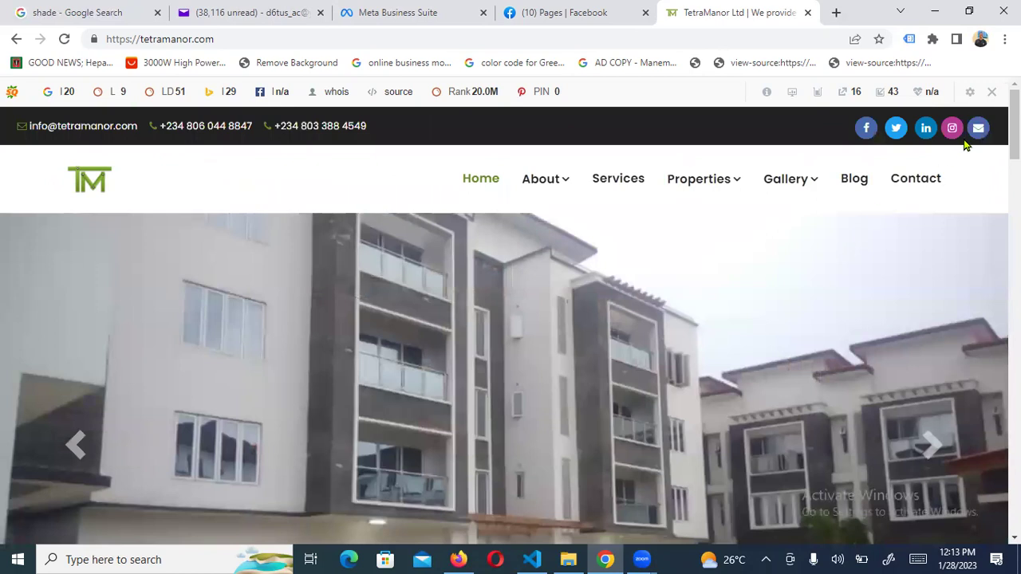
Open the page source of the TetraManor homepage.
{"action": "scroll", "coordinate": [717, 416], "scroll_direction": "down", "scroll_amount": 8}
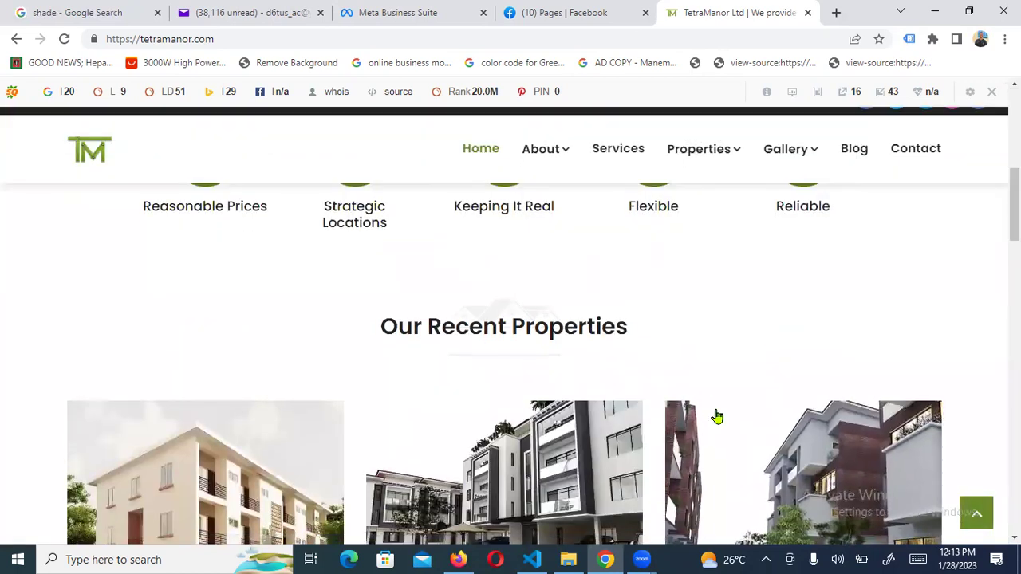
{"action": "right_click", "coordinate": [657, 313]}
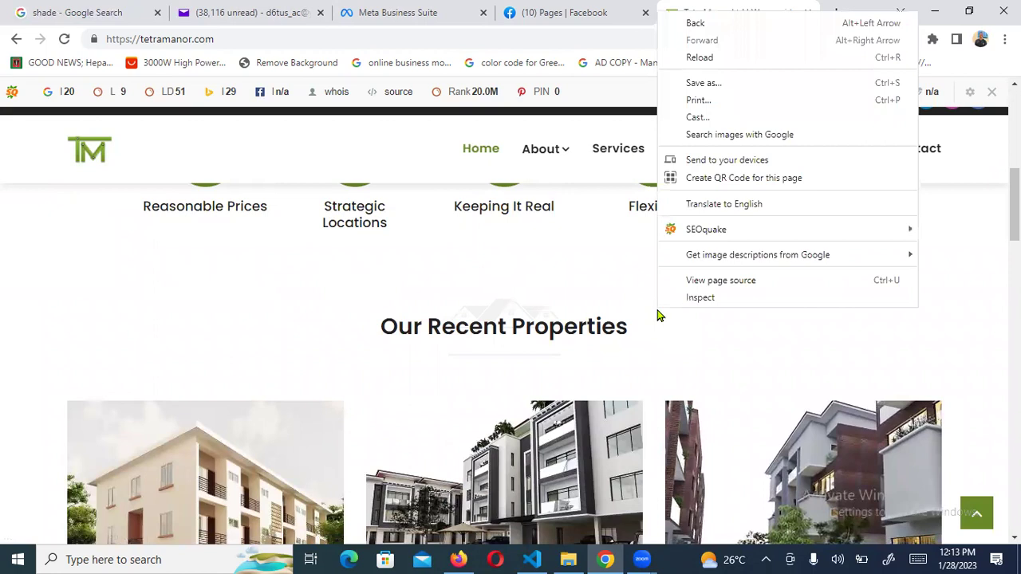
{"action": "left_click", "coordinate": [754, 281]}
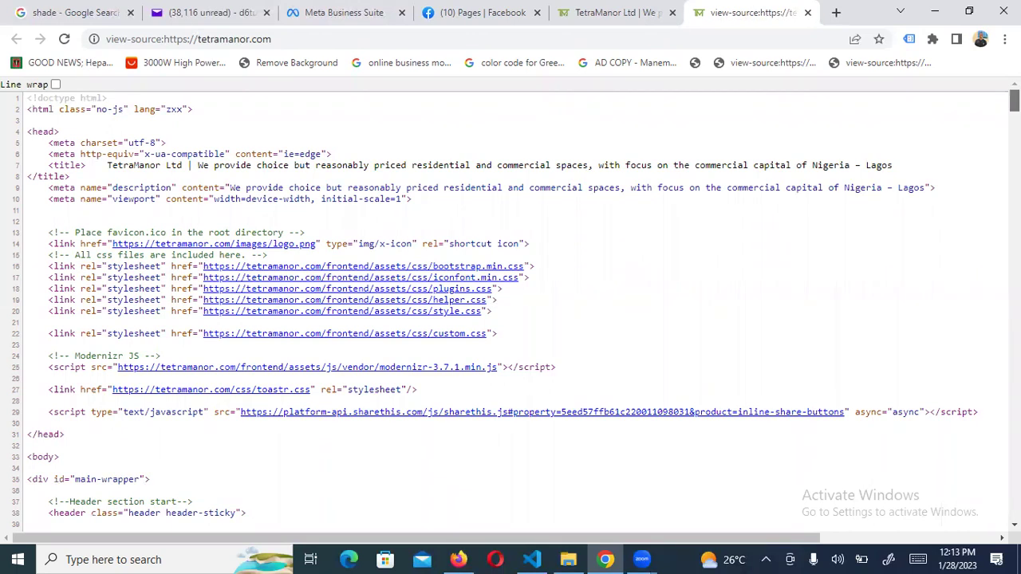
Examine the header section of the source code, including the contact details, social media links, logo and menu markup.
{"action": "scroll", "coordinate": [515, 305], "scroll_direction": "down", "scroll_amount": 3}
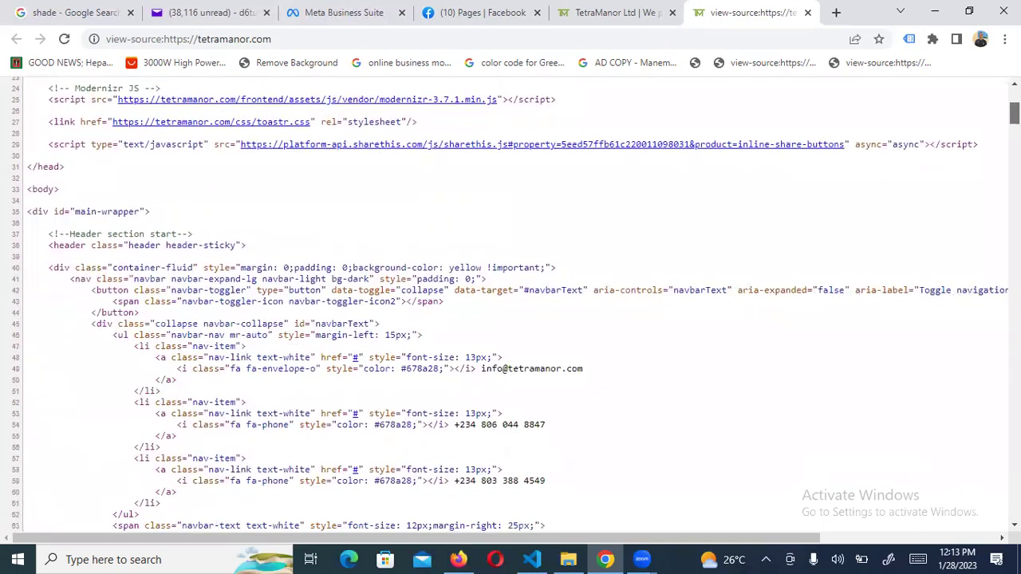
{"action": "scroll", "coordinate": [515, 304], "scroll_direction": "down", "scroll_amount": 2}
{"action": "scroll", "coordinate": [515, 305], "scroll_direction": "up", "scroll_amount": 1}
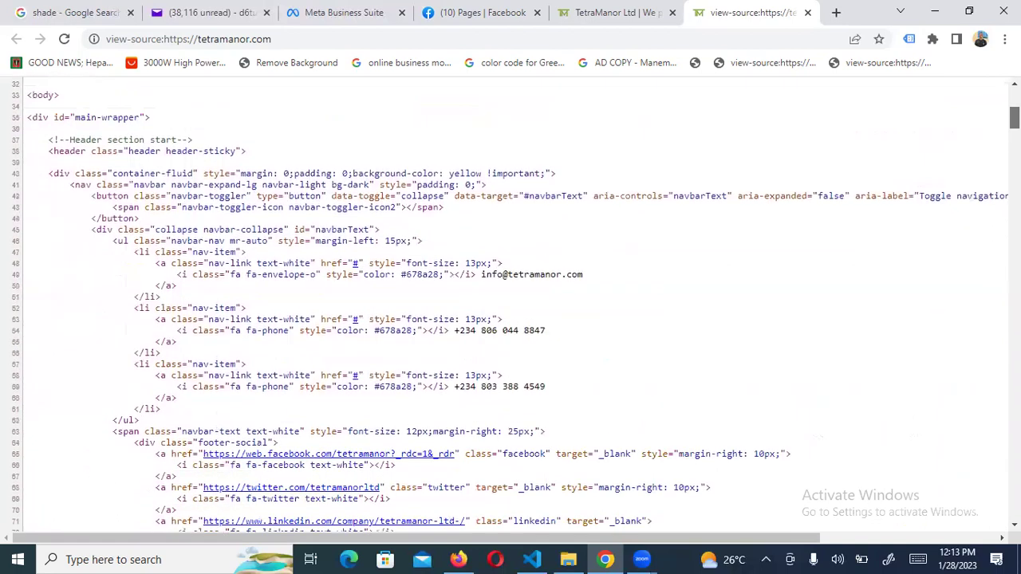
{"action": "scroll", "coordinate": [516, 305], "scroll_direction": "down", "scroll_amount": 3}
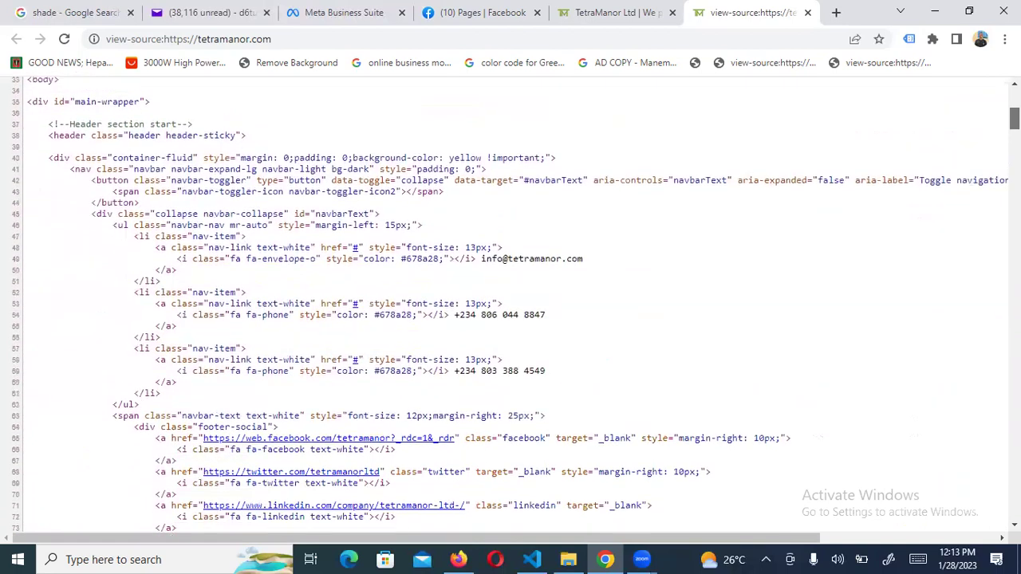
{"action": "scroll", "coordinate": [516, 305], "scroll_direction": "down", "scroll_amount": 2}
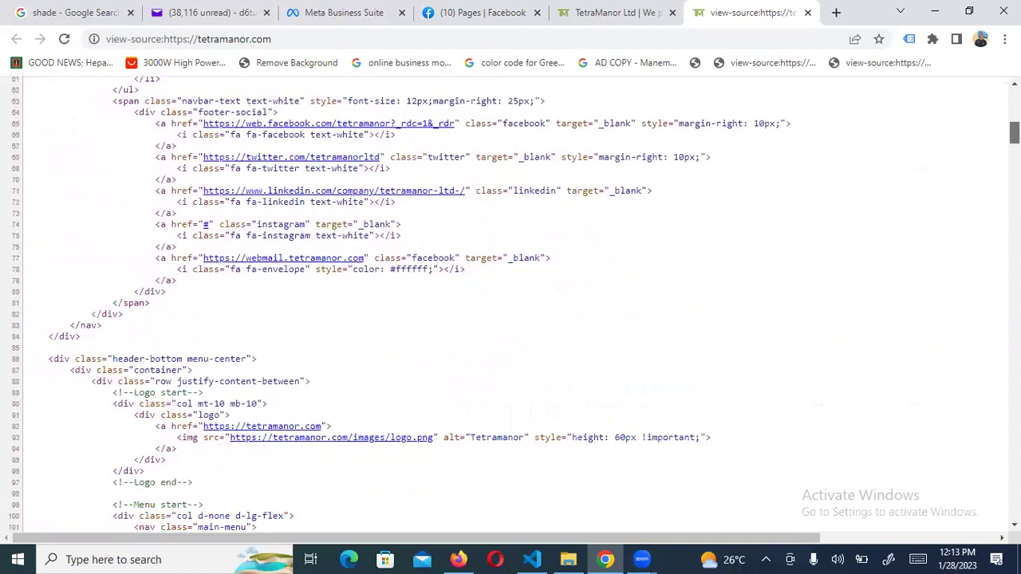
{"action": "scroll", "coordinate": [515, 304], "scroll_direction": "down", "scroll_amount": 1}
{"action": "scroll", "coordinate": [516, 304], "scroll_direction": "up", "scroll_amount": 1}
{"action": "scroll", "coordinate": [515, 305], "scroll_direction": "down", "scroll_amount": 5}
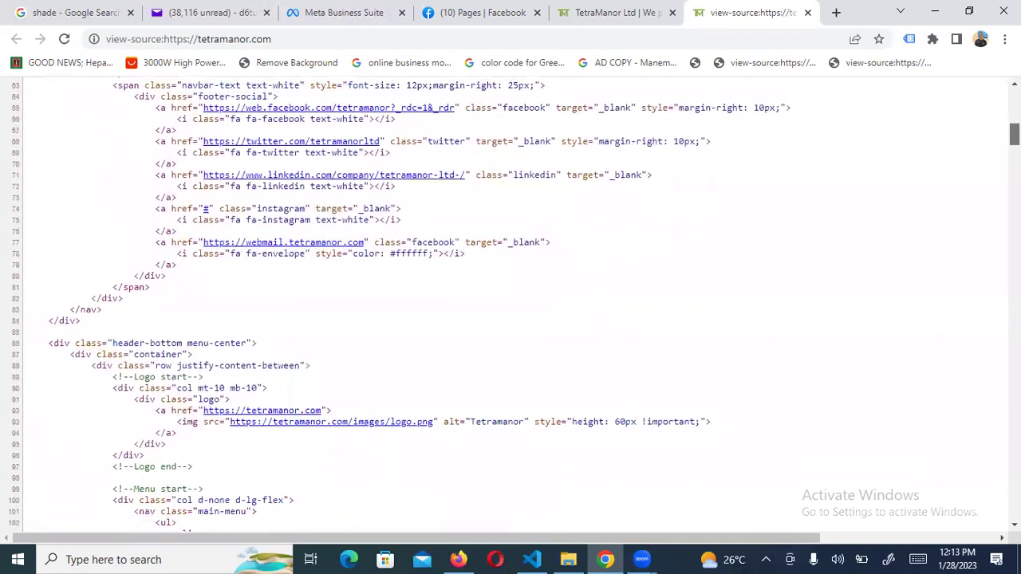
{"action": "scroll", "coordinate": [515, 305], "scroll_direction": "down", "scroll_amount": 12}
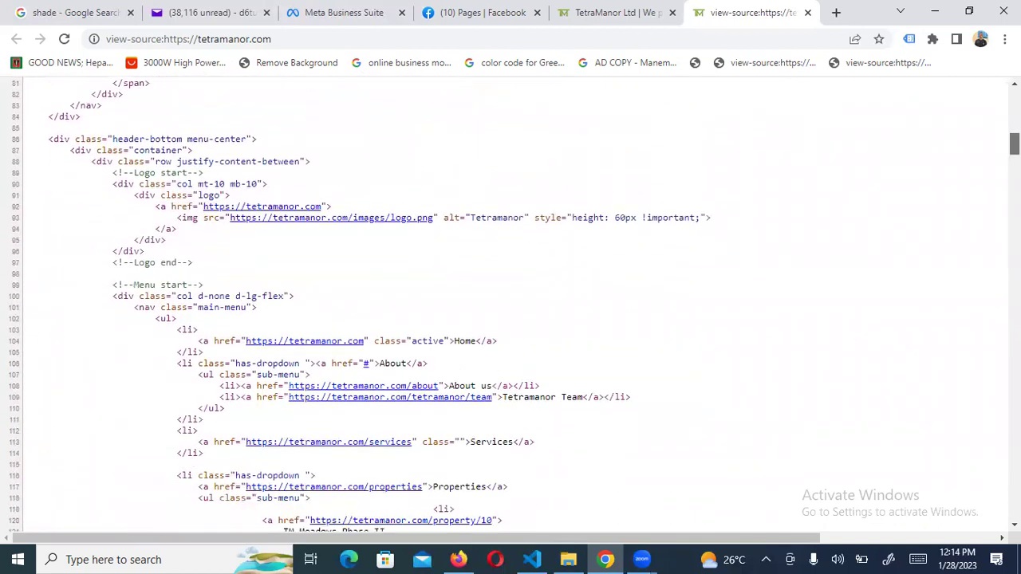
Examine the hero carousel, values and property sections of the source code, the closing scripts and the download app section.
{"action": "scroll", "coordinate": [995, 227], "scroll_direction": "down", "scroll_amount": 15}
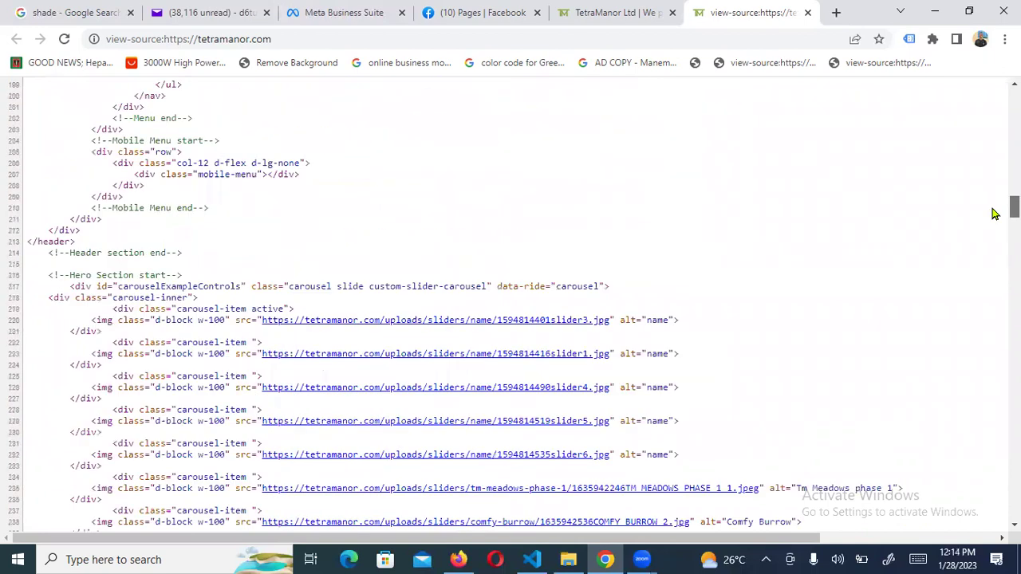
{"action": "scroll", "coordinate": [996, 226], "scroll_direction": "down", "scroll_amount": 1}
{"action": "scroll", "coordinate": [510, 305], "scroll_direction": "down", "scroll_amount": 2}
{"action": "scroll", "coordinate": [992, 228], "scroll_direction": "down", "scroll_amount": 1}
{"action": "scroll", "coordinate": [993, 228], "scroll_direction": "up", "scroll_amount": 3}
{"action": "scroll", "coordinate": [993, 228], "scroll_direction": "up", "scroll_amount": 3}
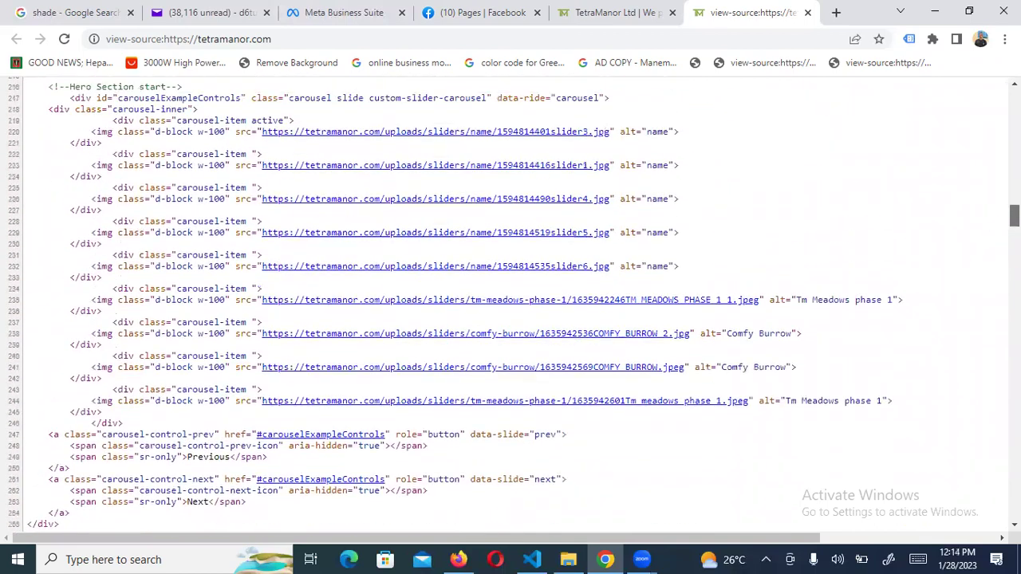
{"action": "scroll", "coordinate": [993, 228], "scroll_direction": "down", "scroll_amount": 4}
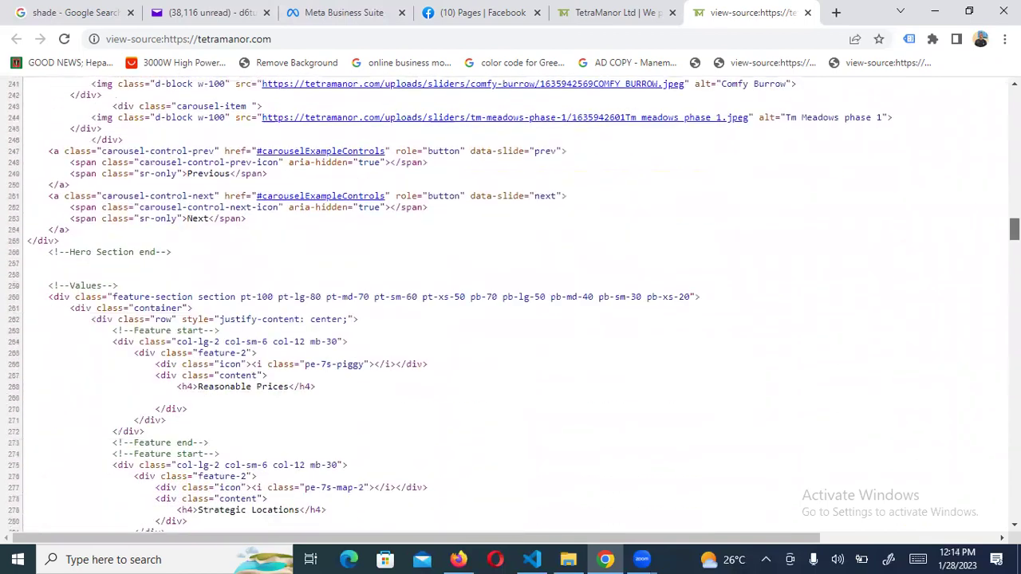
{"action": "scroll", "coordinate": [511, 305], "scroll_direction": "down", "scroll_amount": 2}
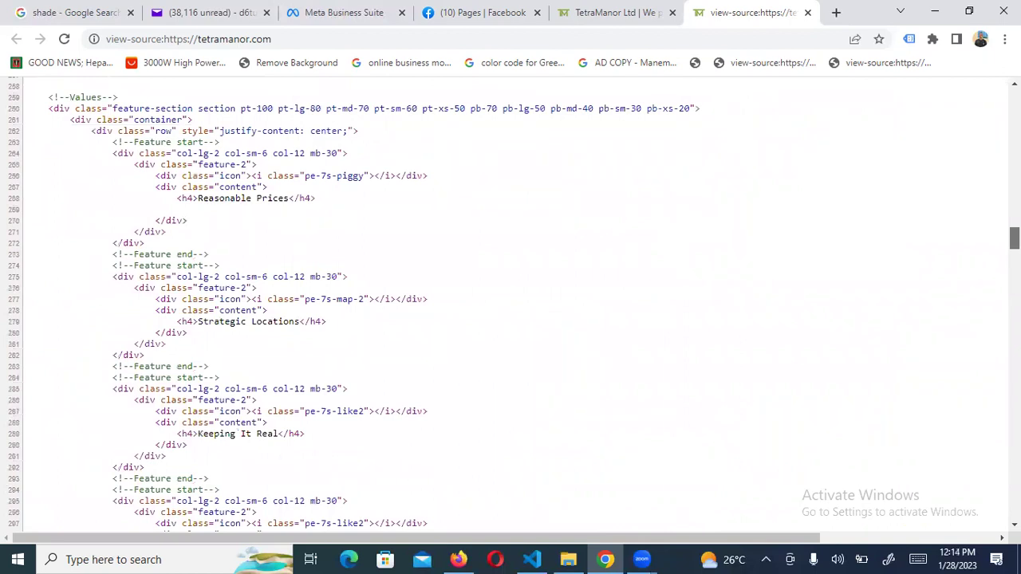
{"action": "scroll", "coordinate": [989, 275], "scroll_direction": "down", "scroll_amount": 7}
{"action": "scroll", "coordinate": [989, 276], "scroll_direction": "down", "scroll_amount": 20}
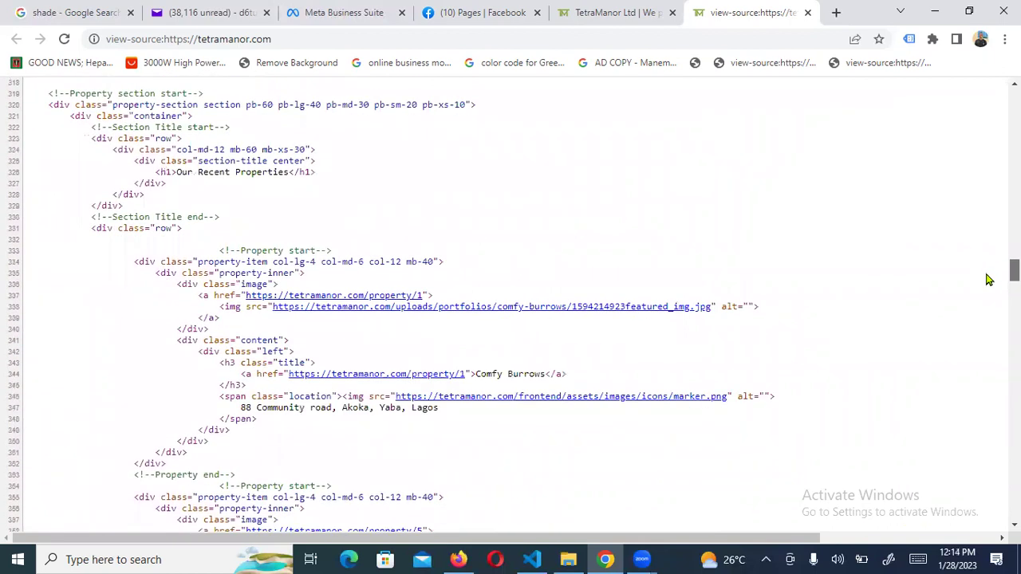
{"action": "left_click_drag", "start_coordinate": [938, 548], "coordinate": [950, 523]}
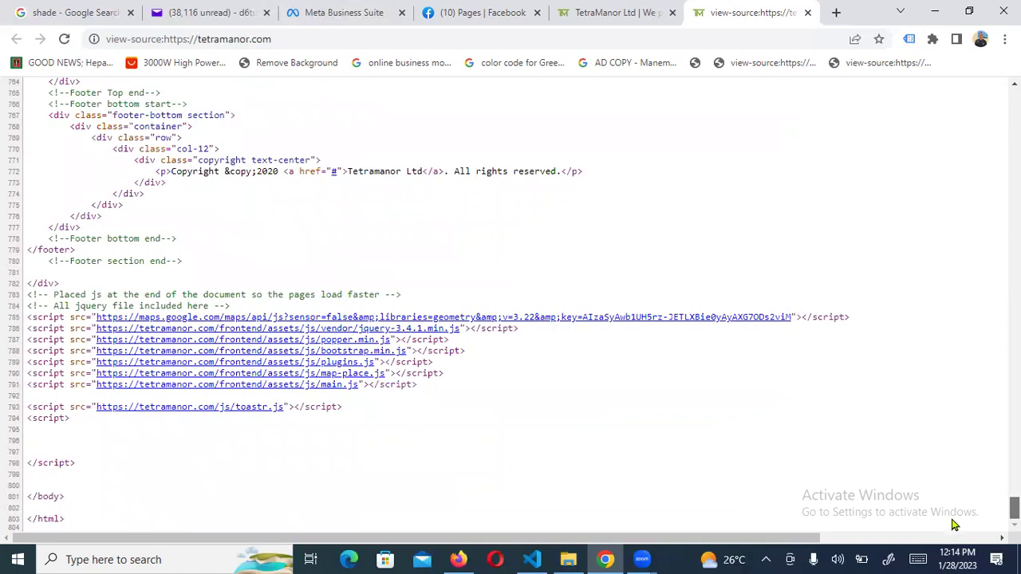
{"action": "scroll", "coordinate": [956, 517], "scroll_direction": "up", "scroll_amount": 8}
{"action": "scroll", "coordinate": [964, 410], "scroll_direction": "up", "scroll_amount": 20}
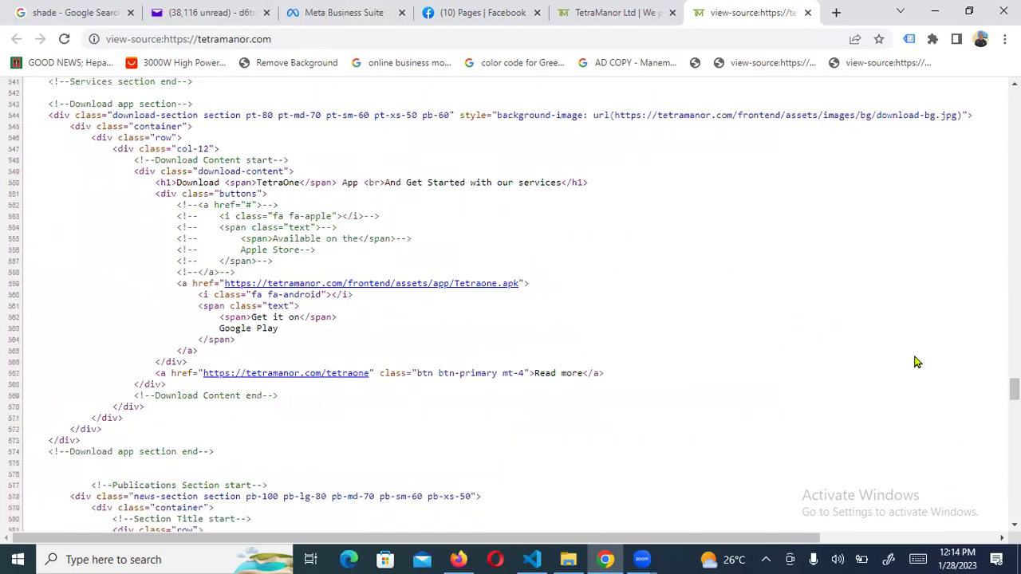
Return to the TetraManor homepage and review its header, banner and Our Recent Properties section.
{"action": "left_click", "coordinate": [605, 13]}
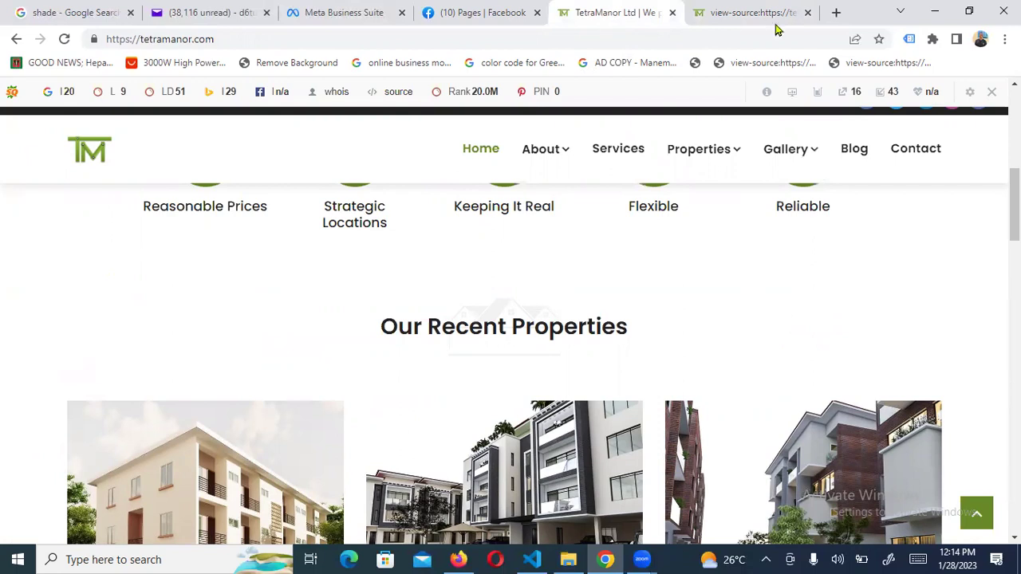
{"action": "left_click_drag", "start_coordinate": [1014, 204], "coordinate": [1015, 124]}
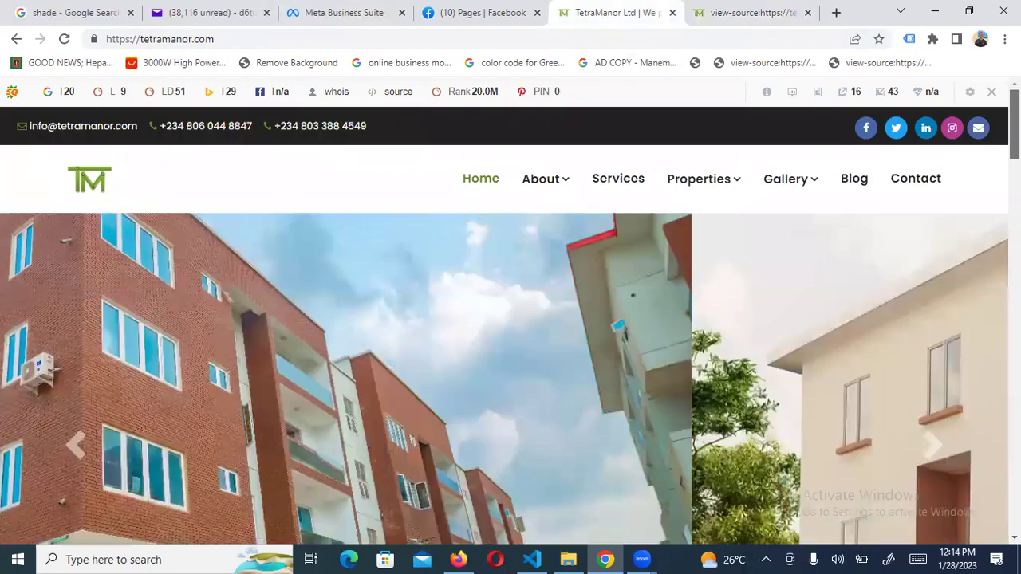
{"action": "scroll", "coordinate": [511, 379], "scroll_direction": "down", "scroll_amount": 4}
{"action": "scroll", "coordinate": [510, 379], "scroll_direction": "down", "scroll_amount": 3}
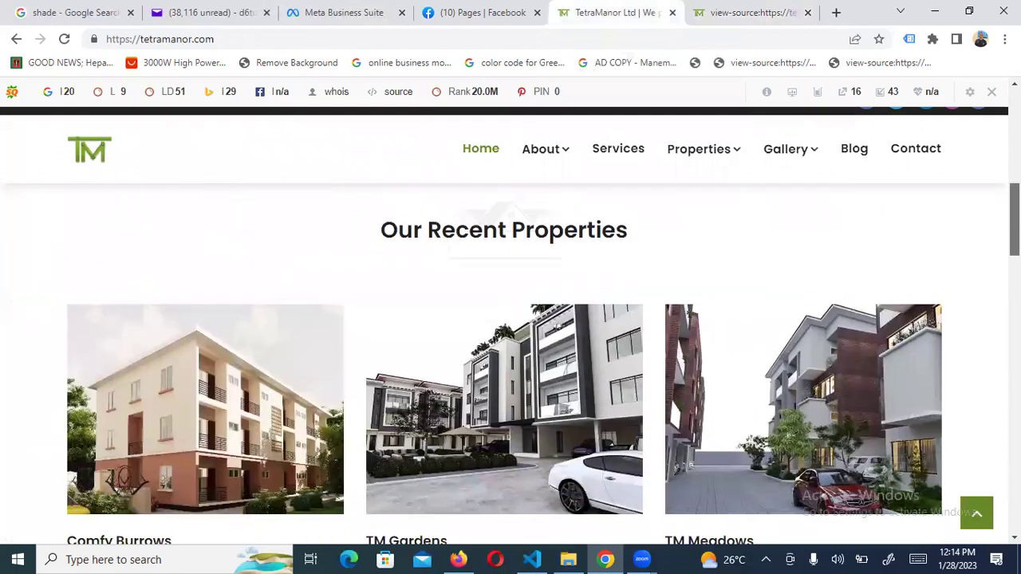
{"action": "scroll", "coordinate": [510, 379], "scroll_direction": "up", "scroll_amount": 7}
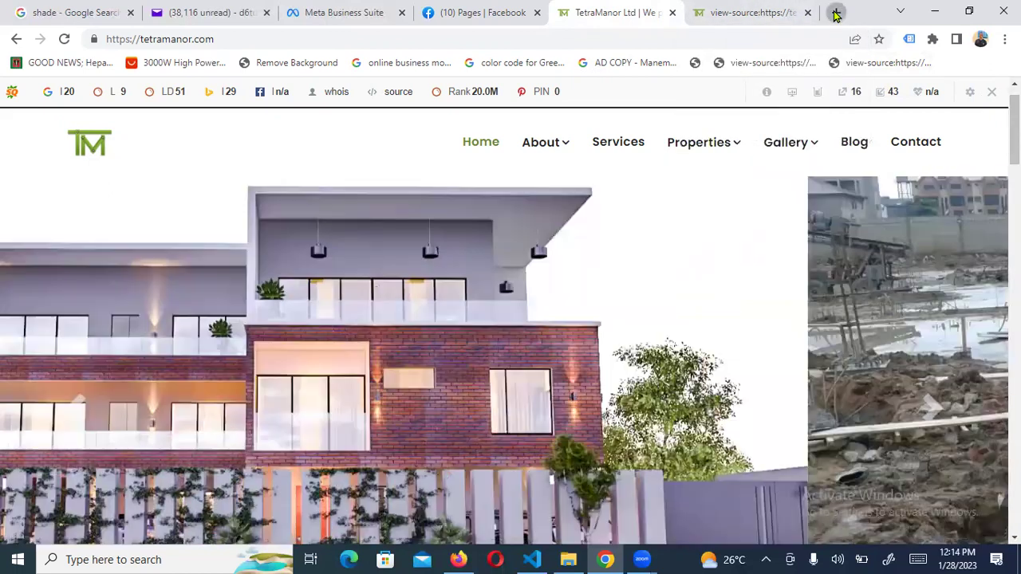
Open the Semrush Projects page in a new browser tab.
{"action": "left_click", "coordinate": [836, 15]}
{"action": "left_click", "coordinate": [685, 32]}
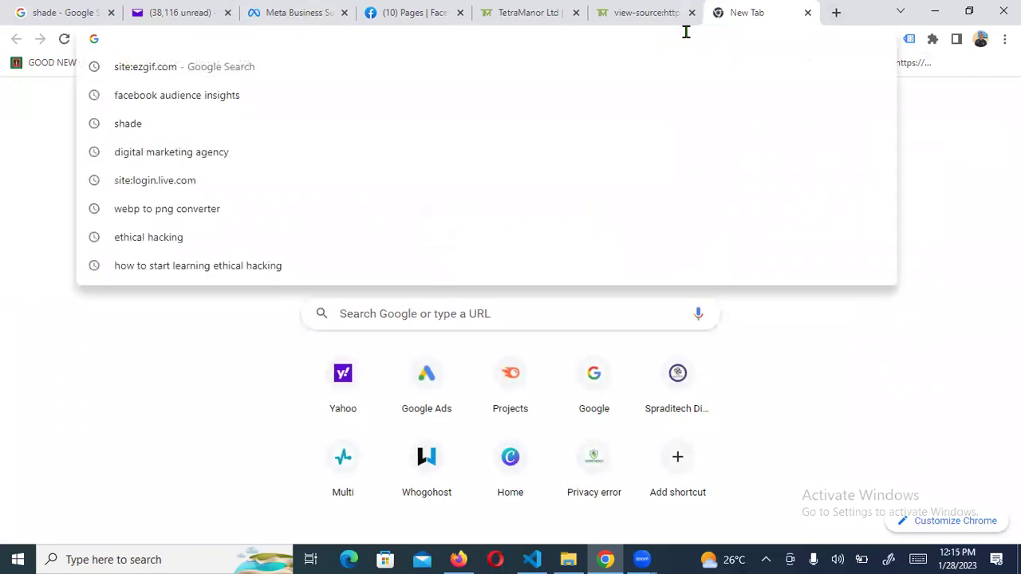
{"action": "type", "text": "se"}
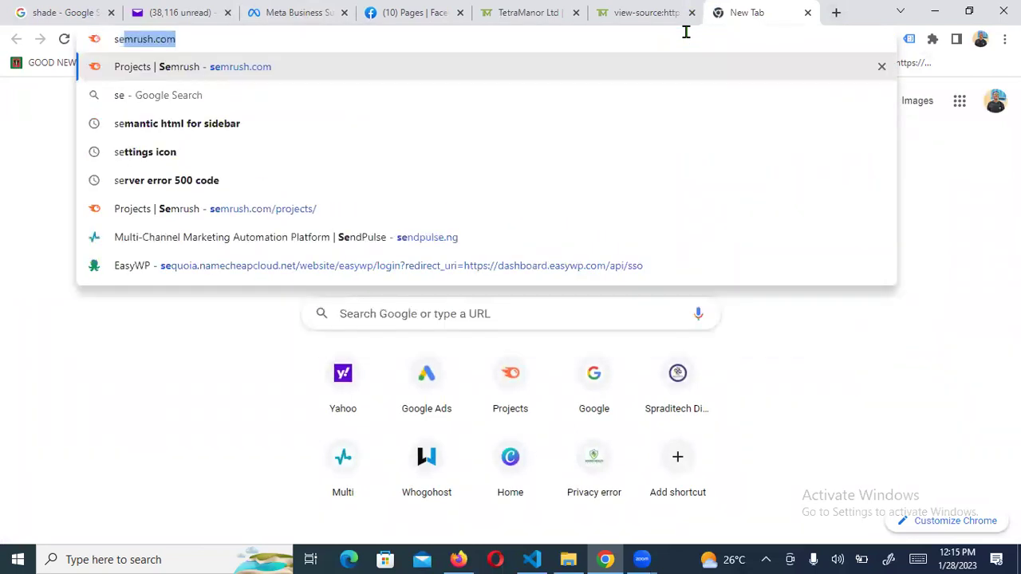
{"action": "key", "text": "Return"}
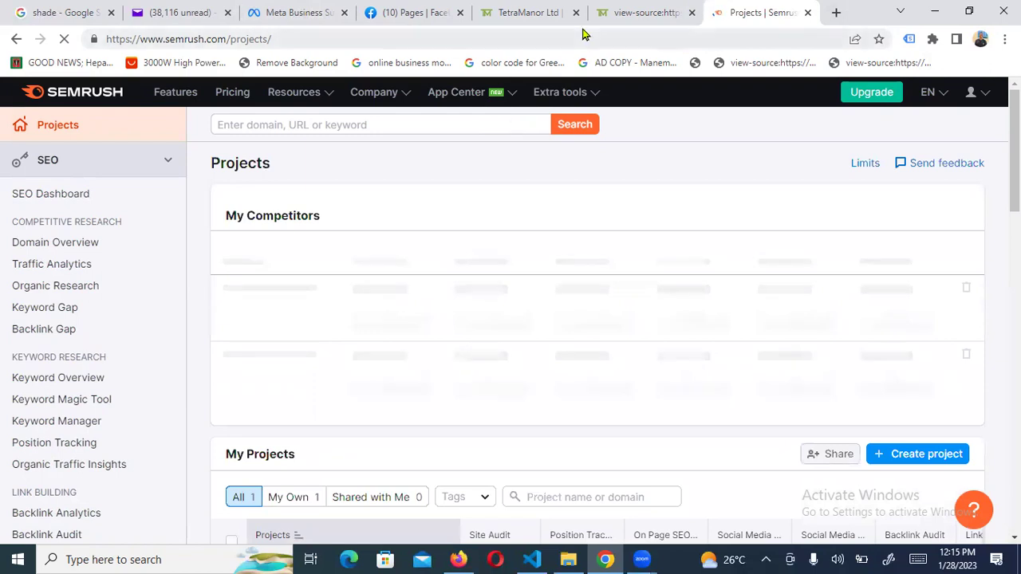
Look up the domain vasaskills.com to open its Domain Overview report.
{"action": "mouse_move", "coordinate": [531, 22]}
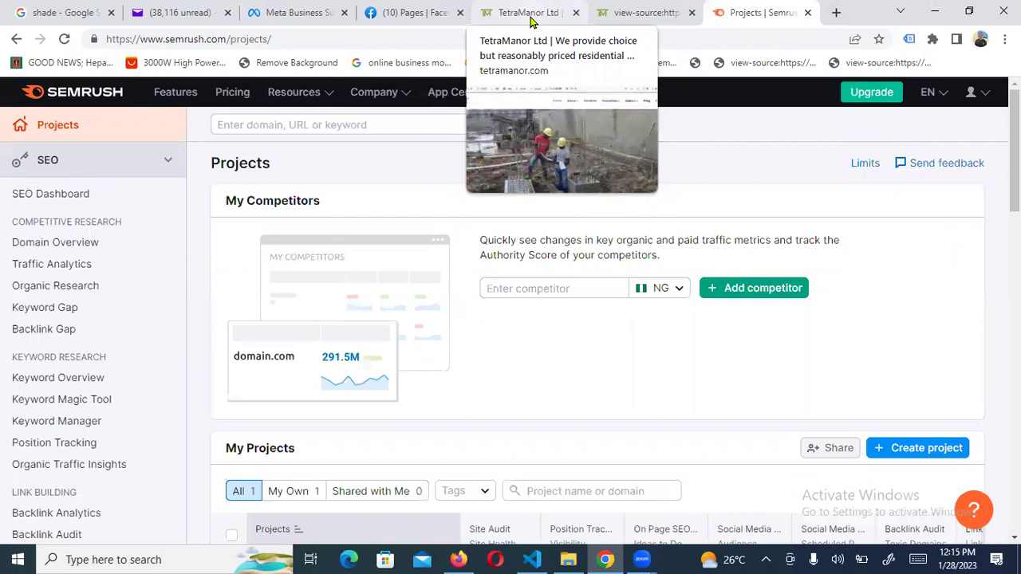
{"action": "left_click", "coordinate": [414, 116]}
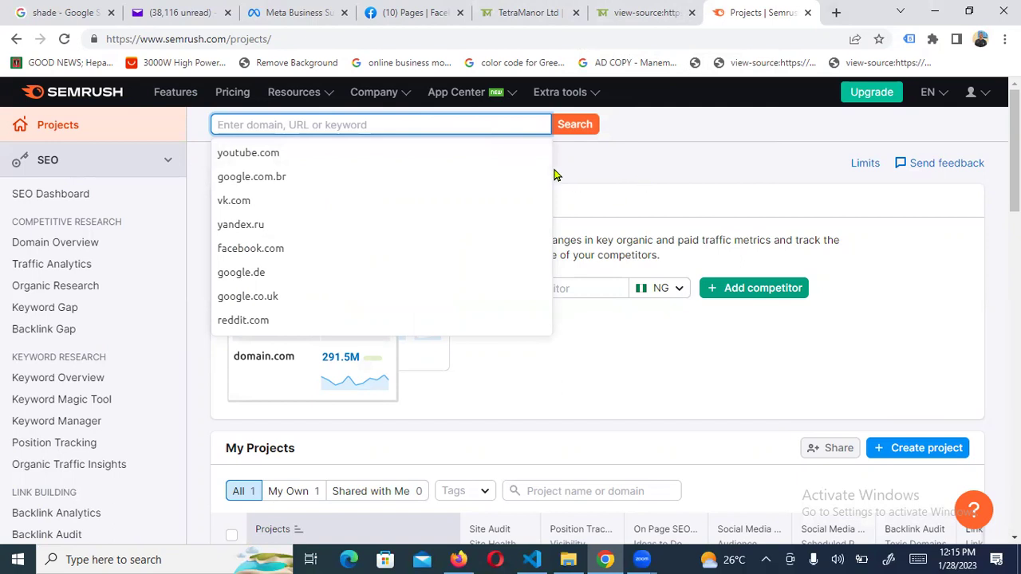
{"action": "type", "text": "vasas"}
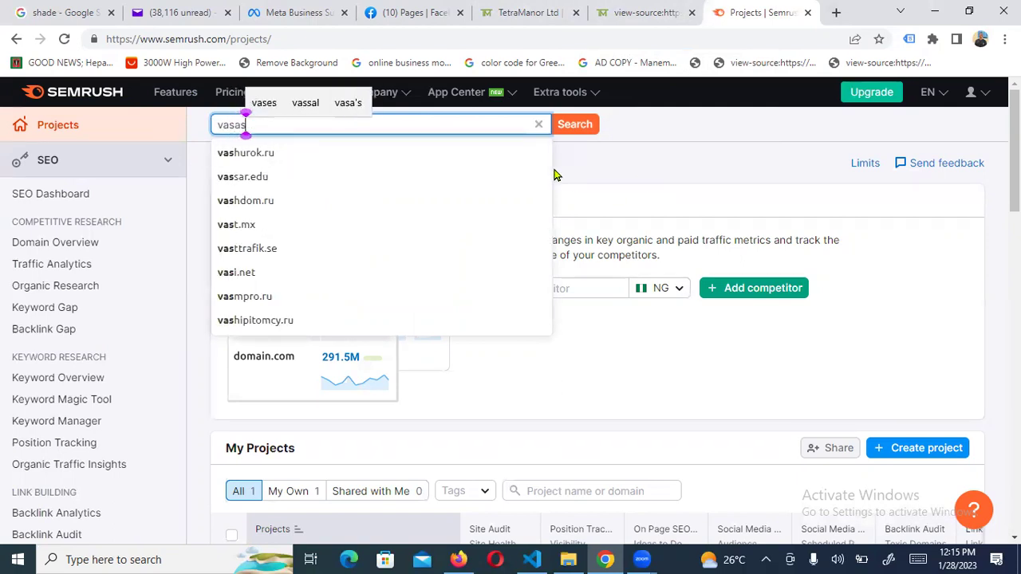
{"action": "type", "text": "ki"}
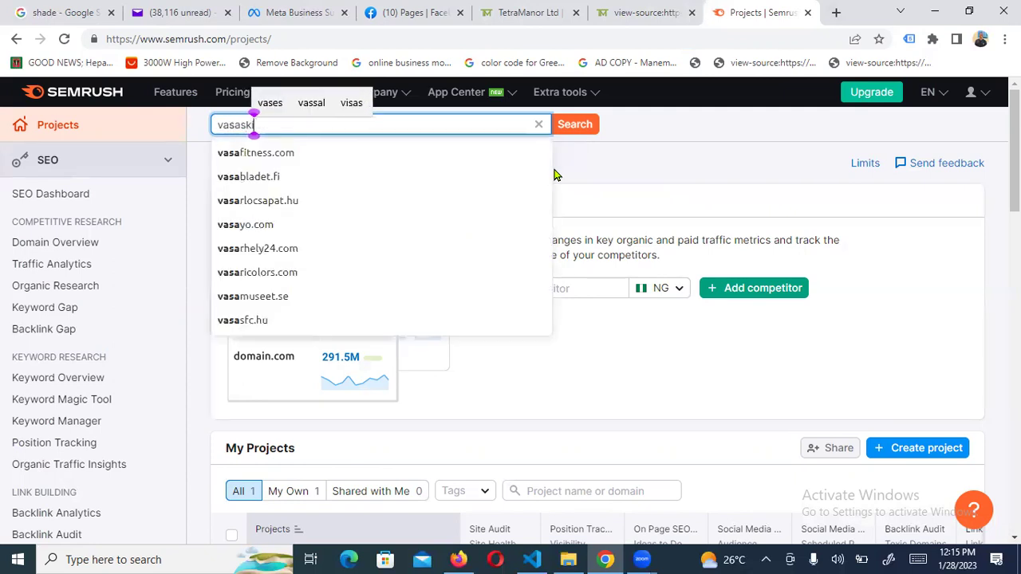
{"action": "type", "text": "lls.com"}
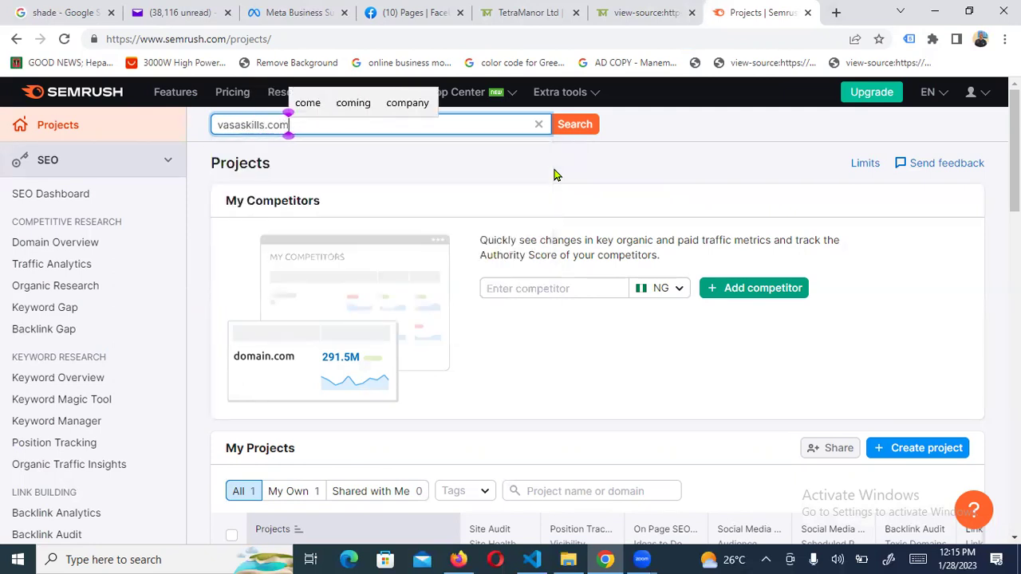
{"action": "key", "text": "Return"}
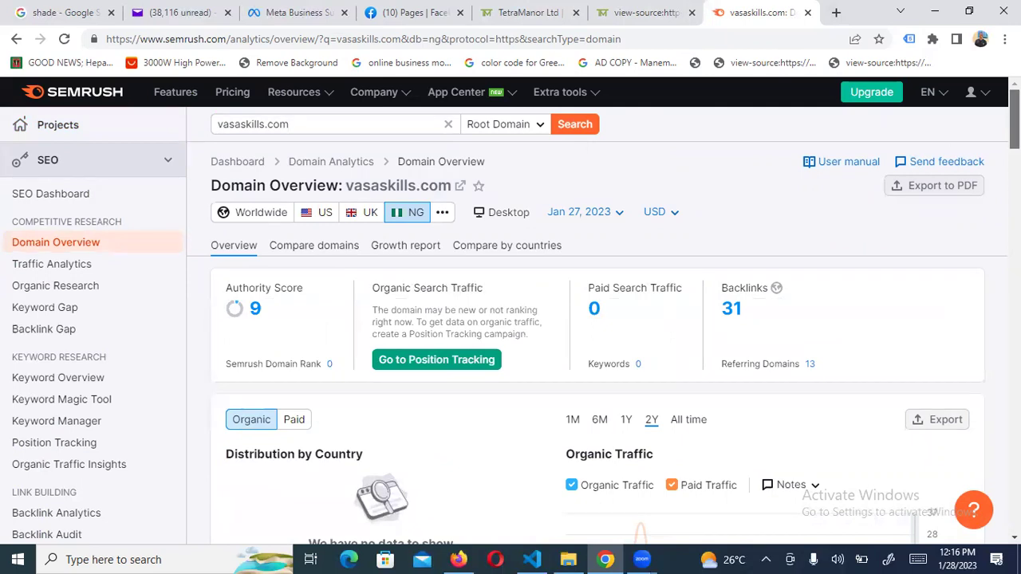
Review the vasaskills.com overview, including organic research, advertising research, backlinks, referring domains and indexed pages.
{"action": "scroll", "coordinate": [598, 319], "scroll_direction": "down", "scroll_amount": 8}
{"action": "scroll", "coordinate": [598, 319], "scroll_direction": "down", "scroll_amount": 10}
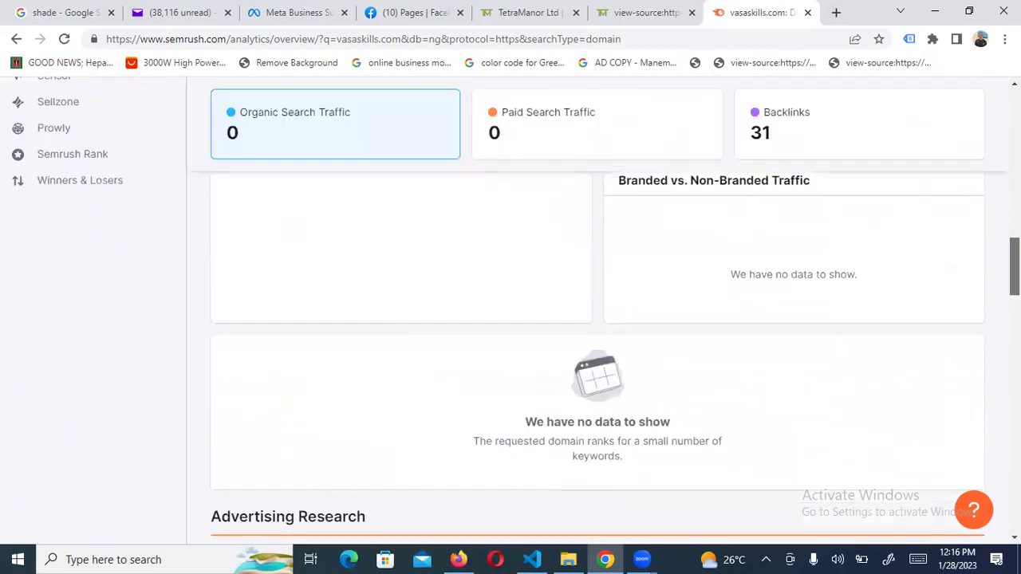
{"action": "scroll", "coordinate": [989, 470], "scroll_direction": "down", "scroll_amount": 8}
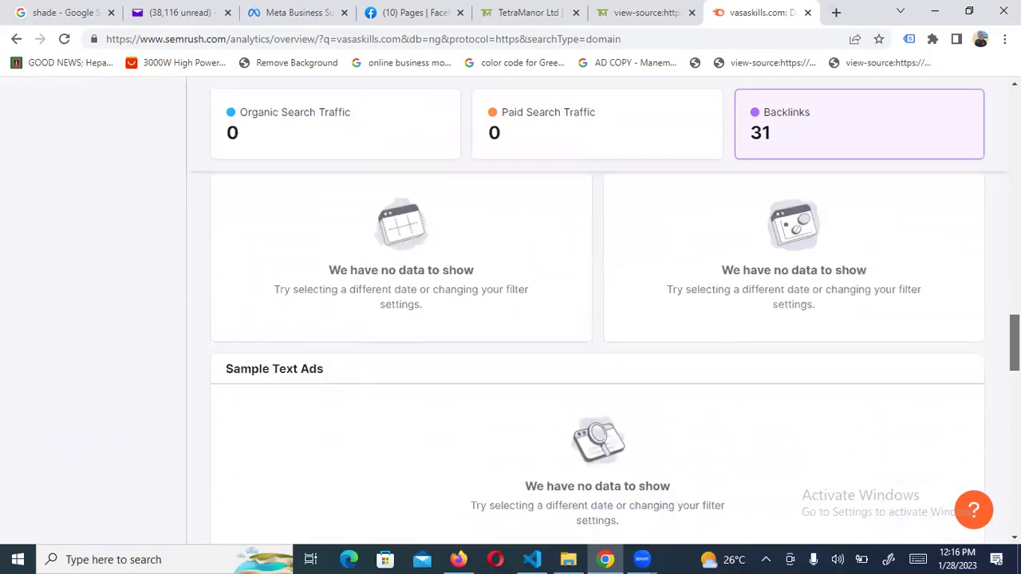
{"action": "scroll", "coordinate": [986, 462], "scroll_direction": "up", "scroll_amount": 10}
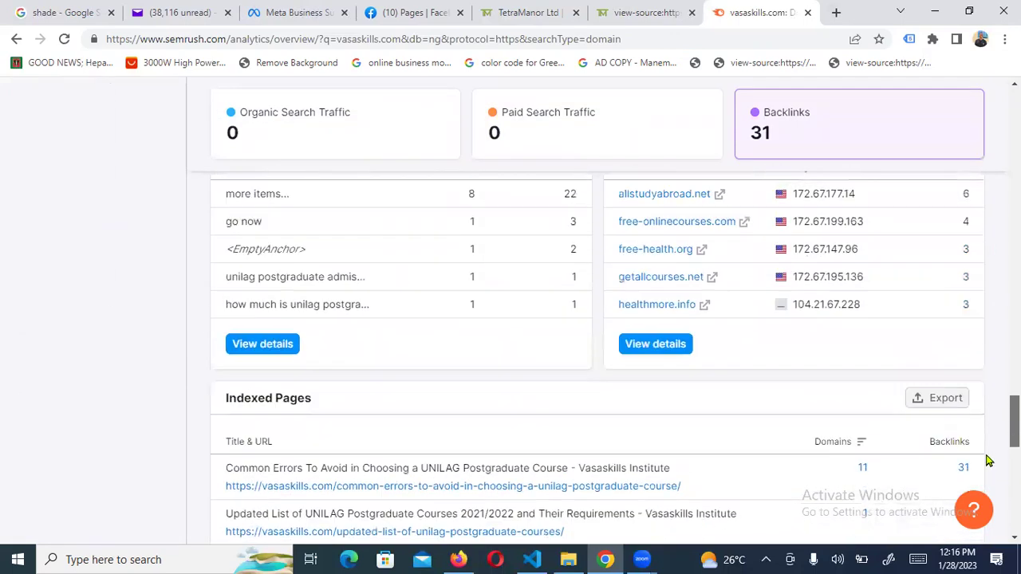
{"action": "scroll", "coordinate": [968, 221], "scroll_direction": "up", "scroll_amount": 15}
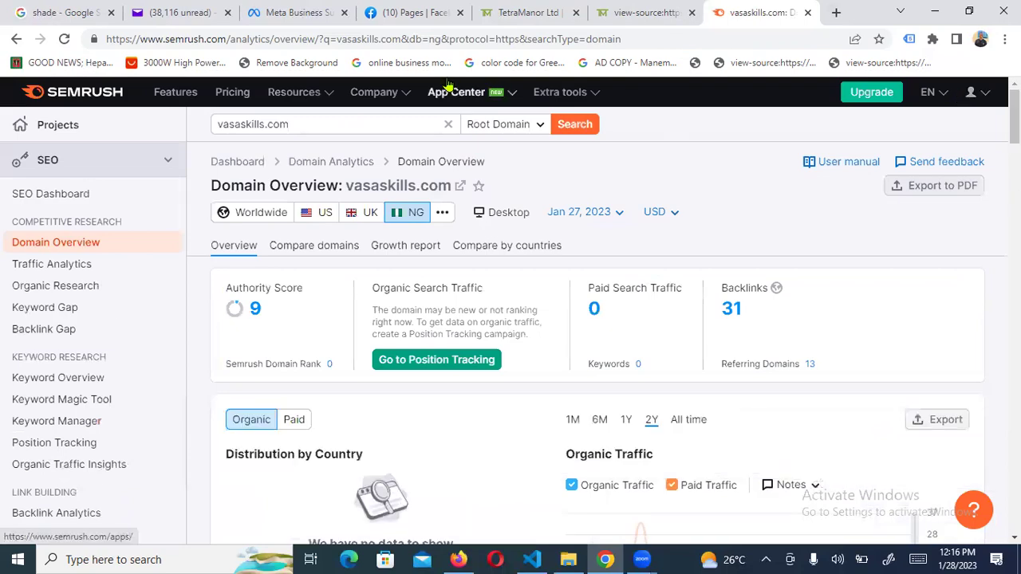
{"action": "double_click", "coordinate": [390, 125]}
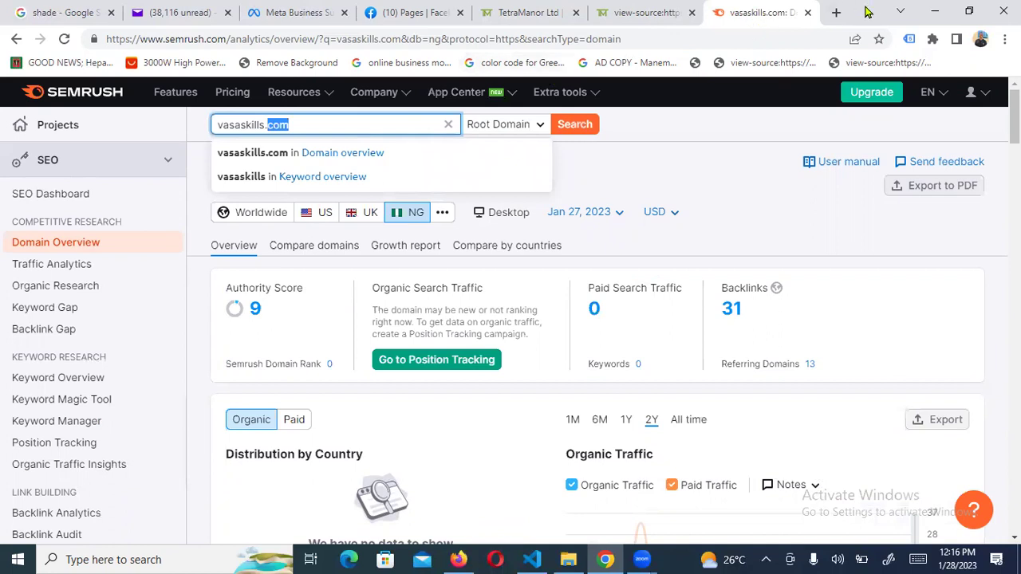
Open Semrush in another new tab and look up the domain tetramanor.com for its Domain Overview report.
{"action": "left_click", "coordinate": [835, 12]}
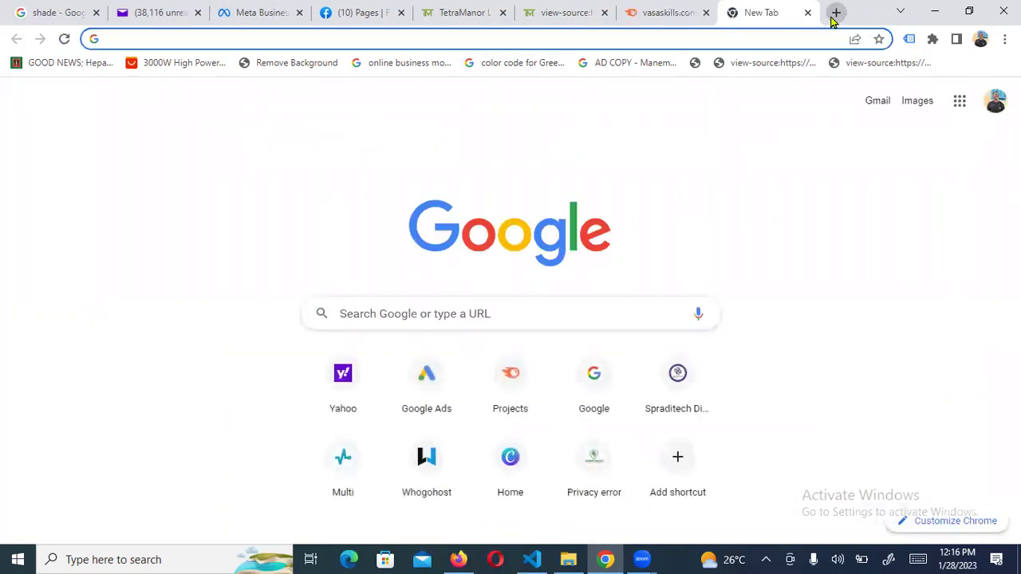
{"action": "type", "text": "sem"}
{"action": "key", "text": "Return"}
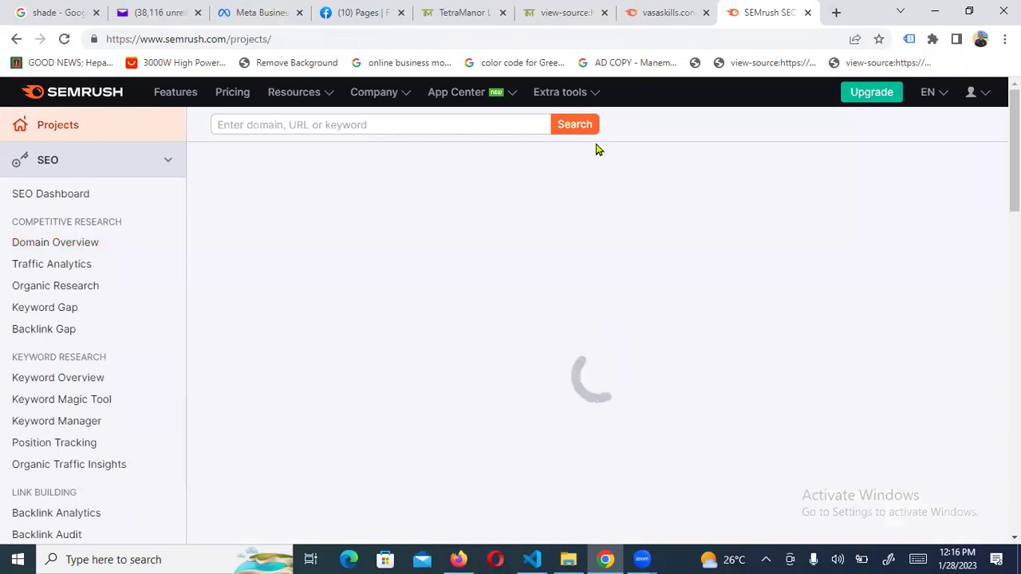
{"action": "left_click", "coordinate": [484, 127]}
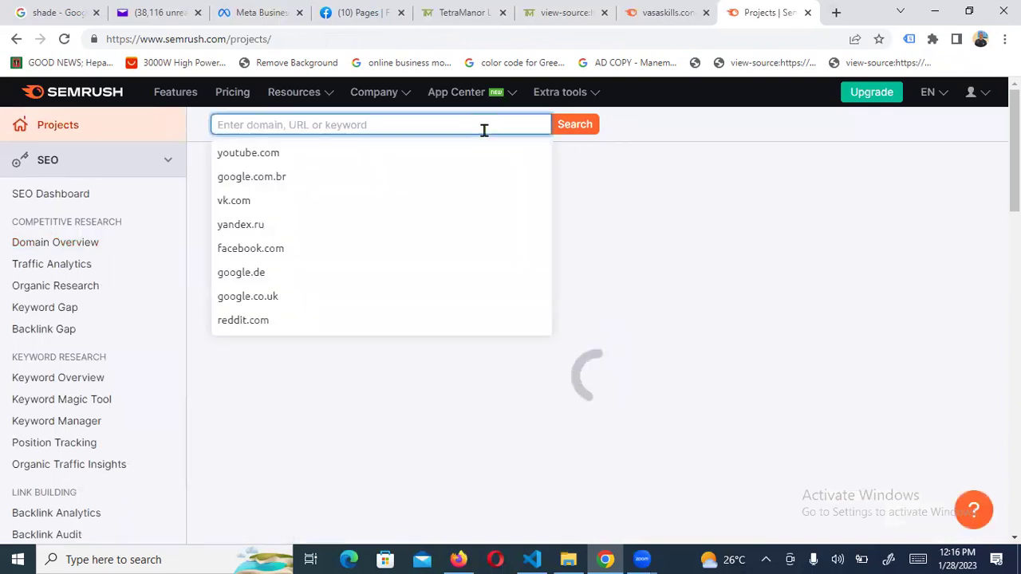
{"action": "type", "text": "tetra"}
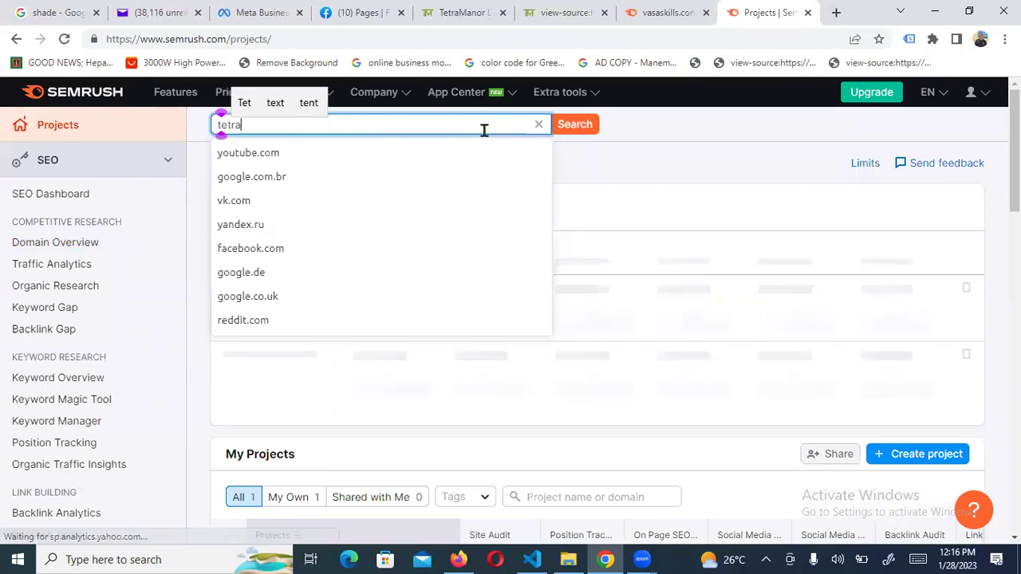
{"action": "type", "text": "m"}
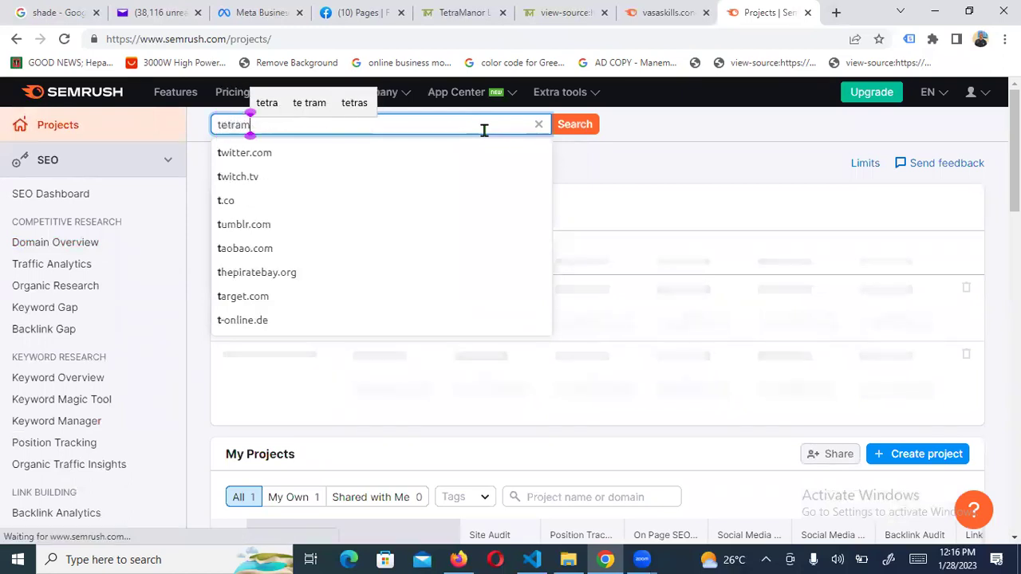
{"action": "type", "text": "anor.com"}
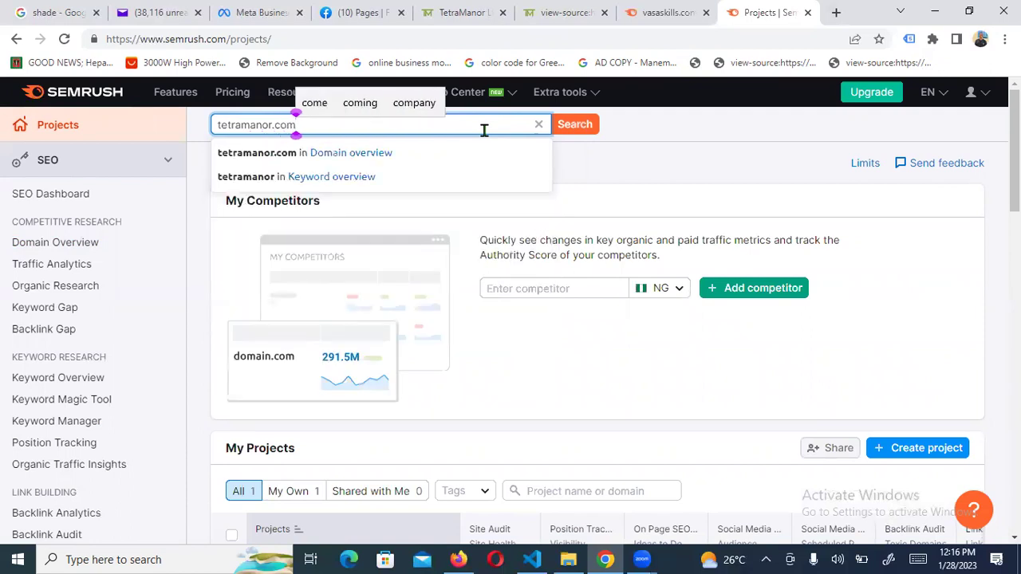
{"action": "key", "text": "Return"}
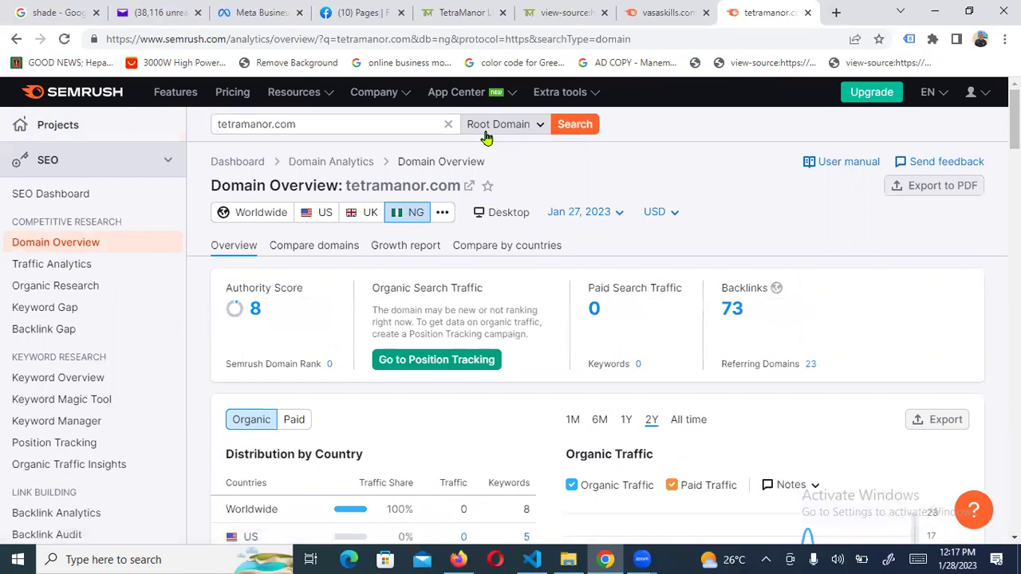
Examine the tetramanor.com authority score, traffic by country, organic traffic and keyword charts, and the Organic and Advertising Research sections.
{"action": "scroll", "coordinate": [487, 137], "scroll_direction": "down", "scroll_amount": 3}
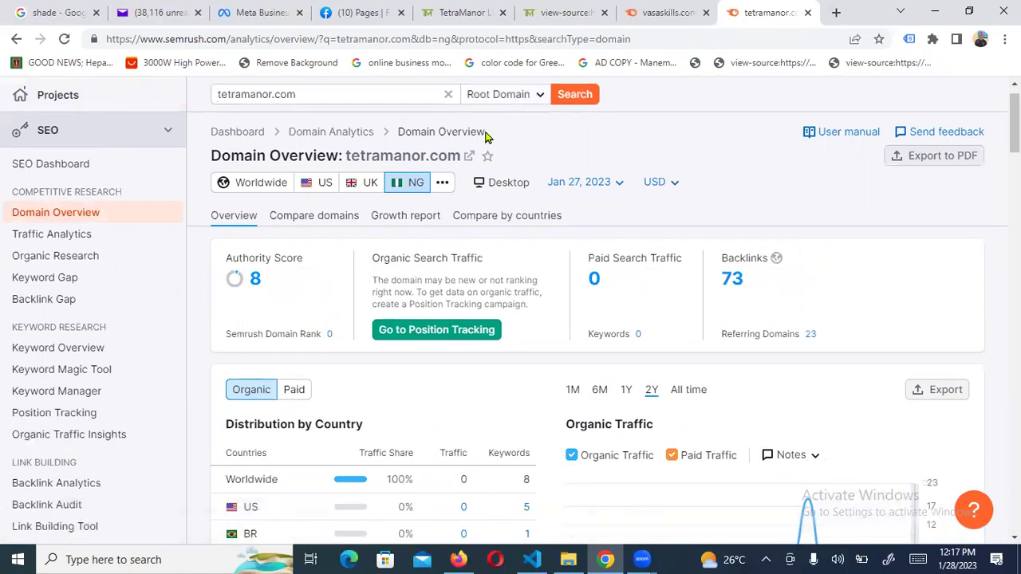
{"action": "scroll", "coordinate": [486, 137], "scroll_direction": "down", "scroll_amount": 3}
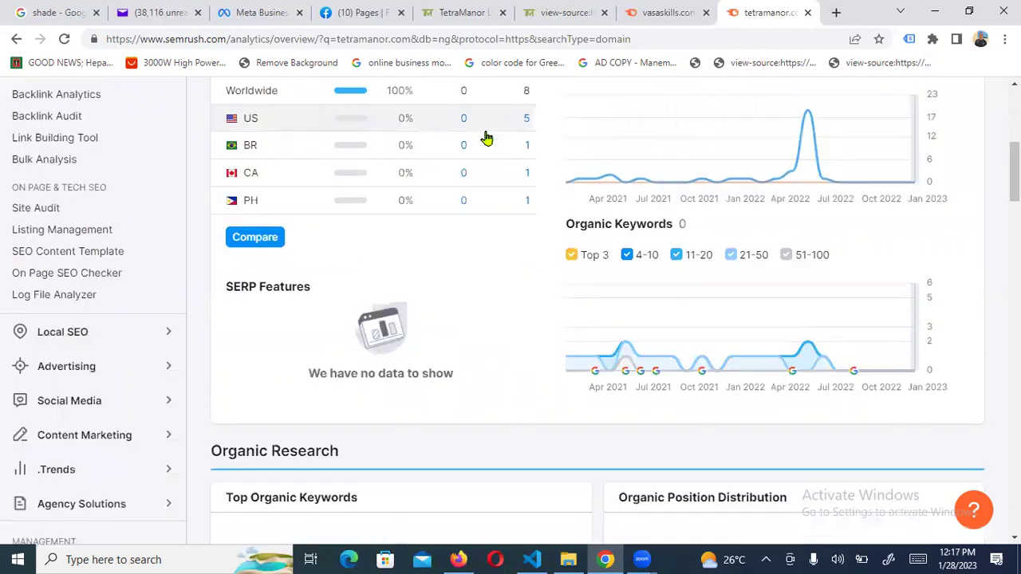
{"action": "scroll", "coordinate": [486, 139], "scroll_direction": "down", "scroll_amount": 1}
{"action": "scroll", "coordinate": [488, 139], "scroll_direction": "down", "scroll_amount": 2}
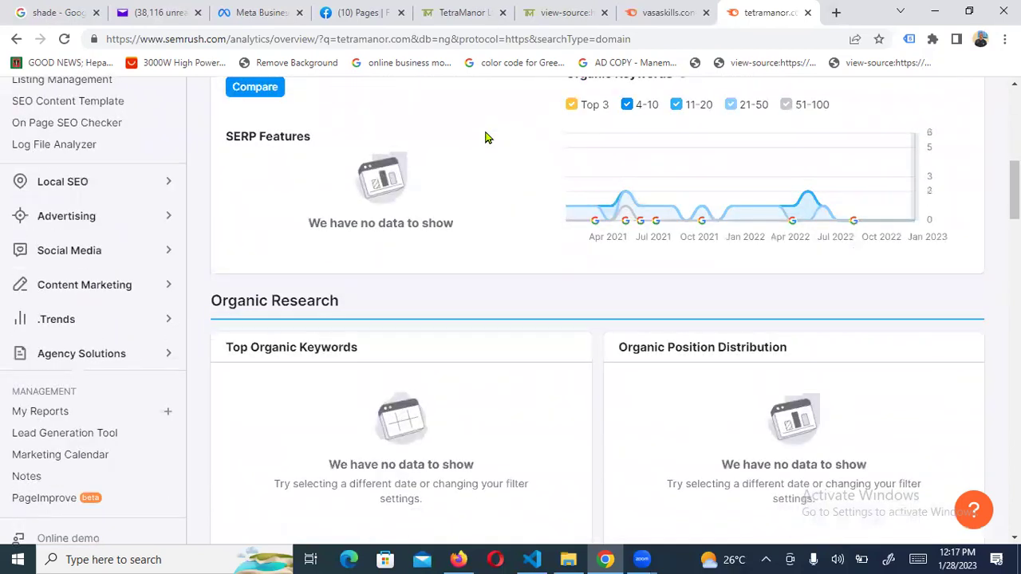
{"action": "scroll", "coordinate": [488, 139], "scroll_direction": "down", "scroll_amount": 2}
{"action": "scroll", "coordinate": [488, 138], "scroll_direction": "down", "scroll_amount": 1}
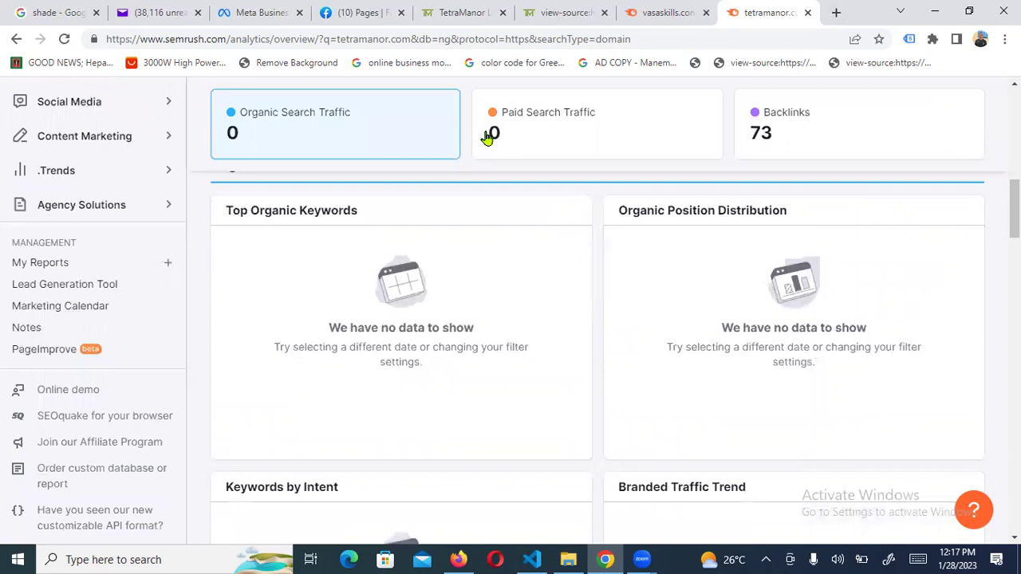
{"action": "scroll", "coordinate": [488, 139], "scroll_direction": "down", "scroll_amount": 2}
{"action": "scroll", "coordinate": [488, 139], "scroll_direction": "down", "scroll_amount": 2}
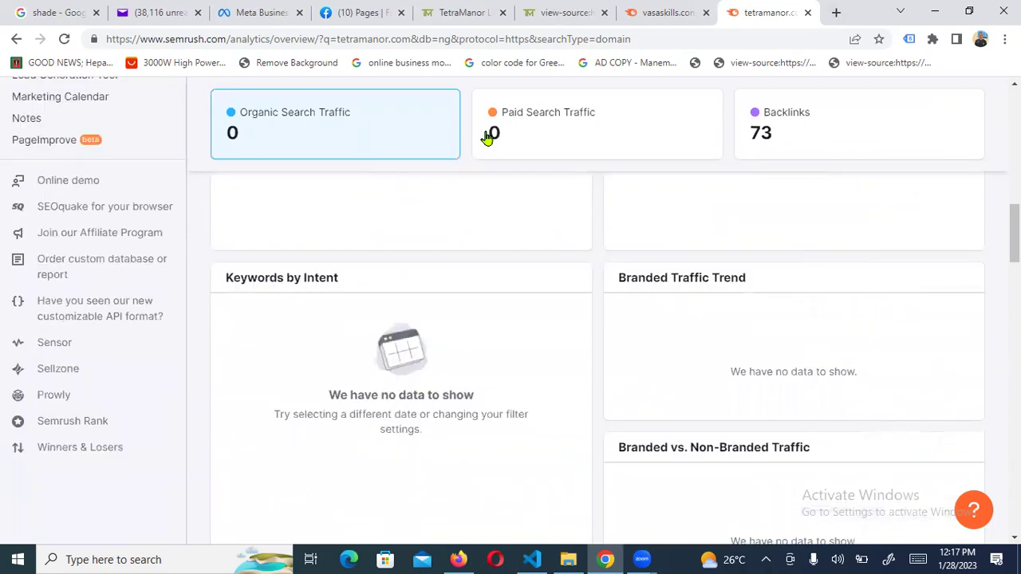
{"action": "scroll", "coordinate": [488, 139], "scroll_direction": "down", "scroll_amount": 2}
{"action": "scroll", "coordinate": [489, 138], "scroll_direction": "down", "scroll_amount": 3}
{"action": "scroll", "coordinate": [488, 138], "scroll_direction": "down", "scroll_amount": 3}
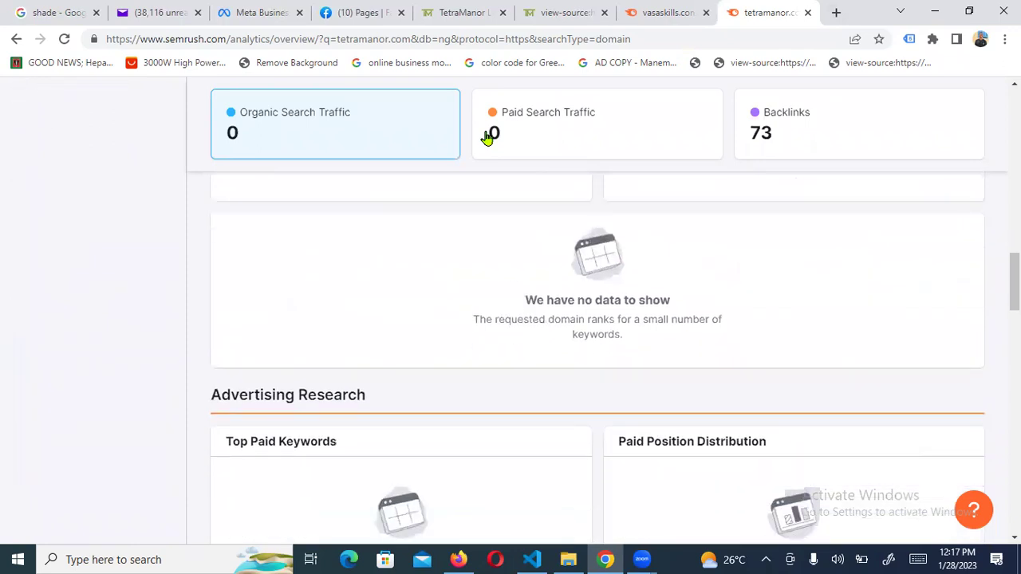
{"action": "scroll", "coordinate": [488, 139], "scroll_direction": "down", "scroll_amount": 5}
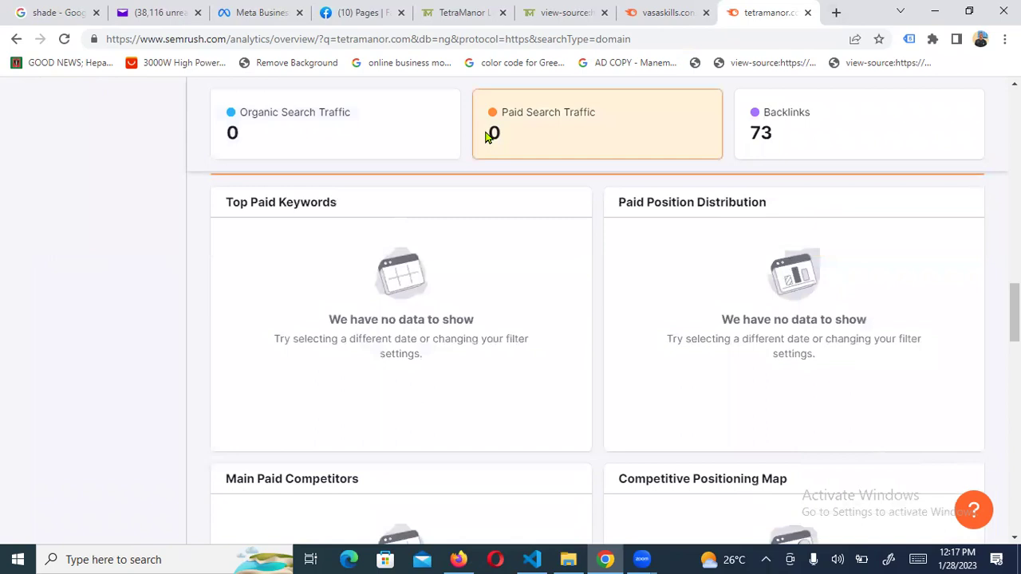
Examine the tetramanor.com backlinks section, including backlink types, follow versus nofollow links, top anchors and referring domains.
{"action": "scroll", "coordinate": [488, 138], "scroll_direction": "down", "scroll_amount": 12}
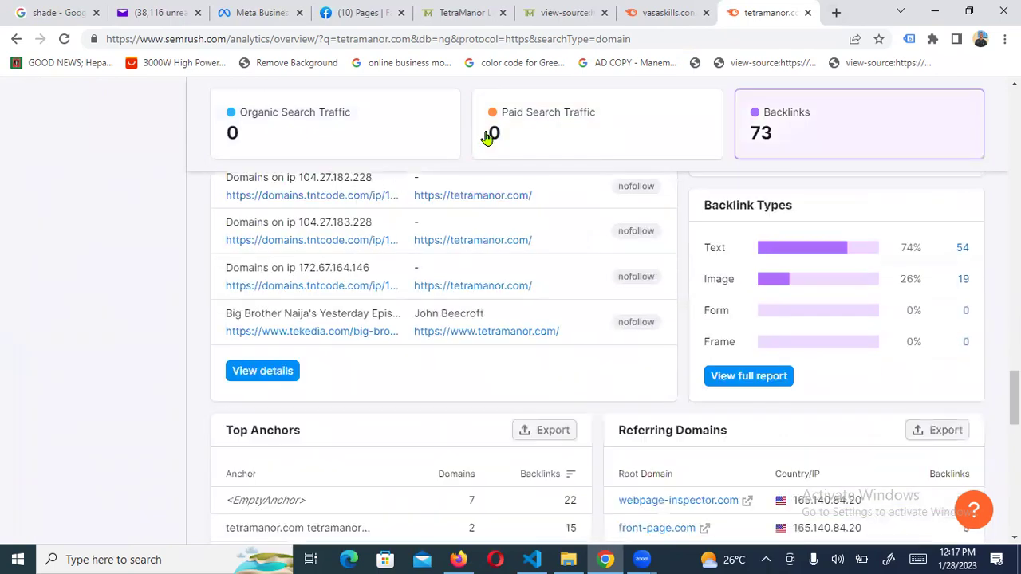
{"action": "scroll", "coordinate": [488, 139], "scroll_direction": "down", "scroll_amount": 3}
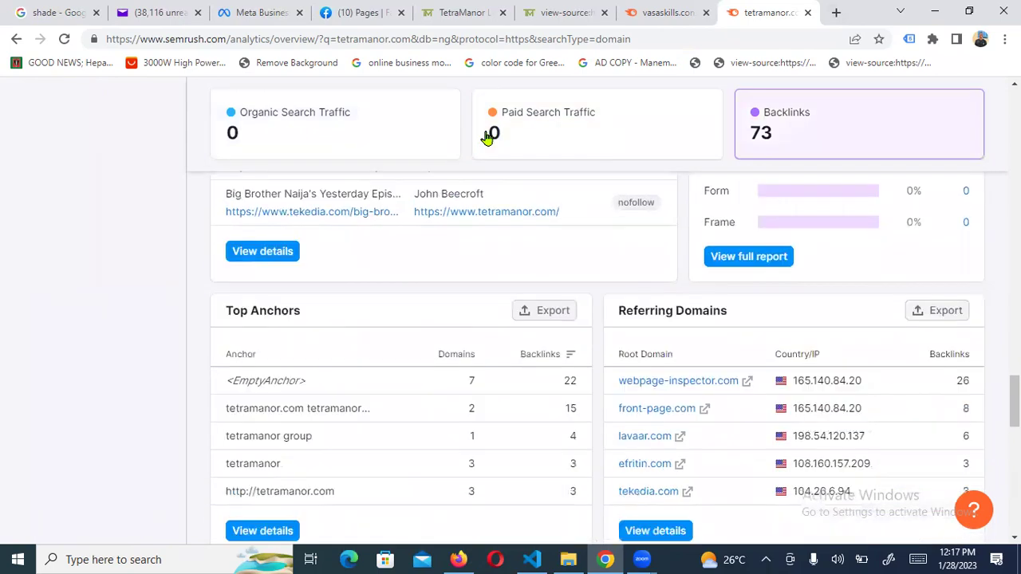
{"action": "scroll", "coordinate": [488, 139], "scroll_direction": "down", "scroll_amount": 3}
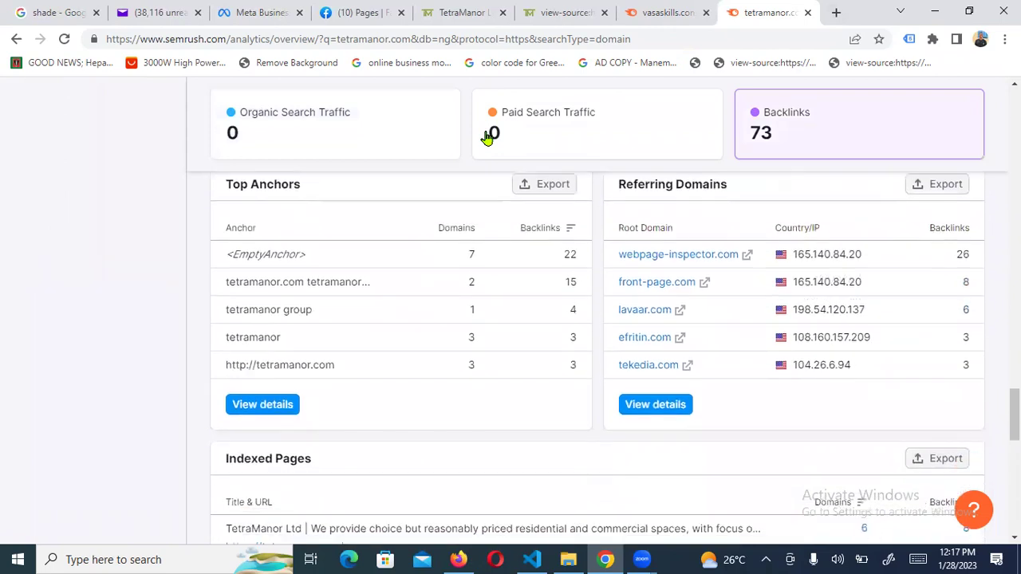
{"action": "scroll", "coordinate": [488, 139], "scroll_direction": "up", "scroll_amount": 1}
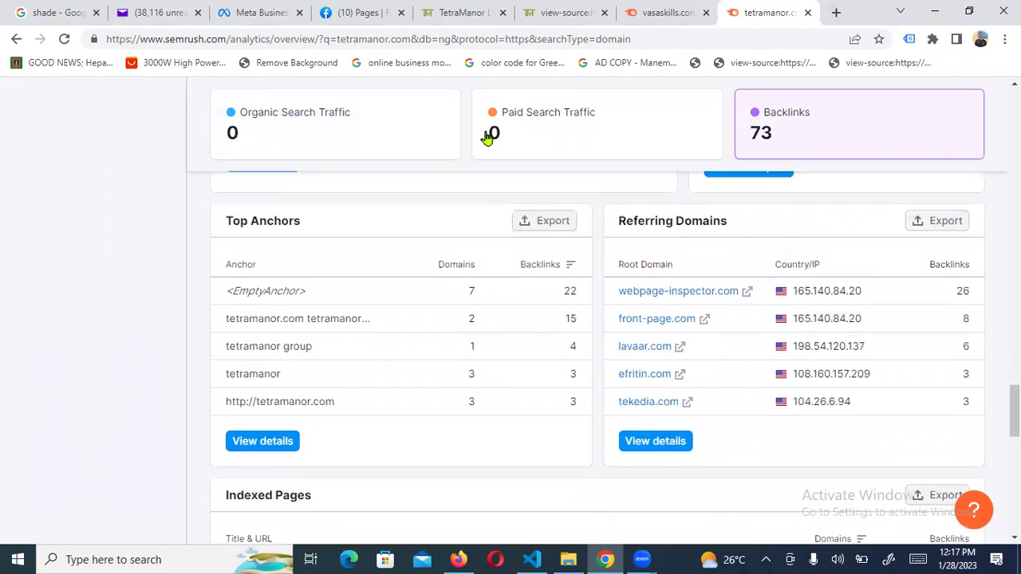
{"action": "scroll", "coordinate": [488, 139], "scroll_direction": "down", "scroll_amount": 1}
{"action": "scroll", "coordinate": [488, 139], "scroll_direction": "up", "scroll_amount": 3}
{"action": "scroll", "coordinate": [488, 139], "scroll_direction": "up", "scroll_amount": 3}
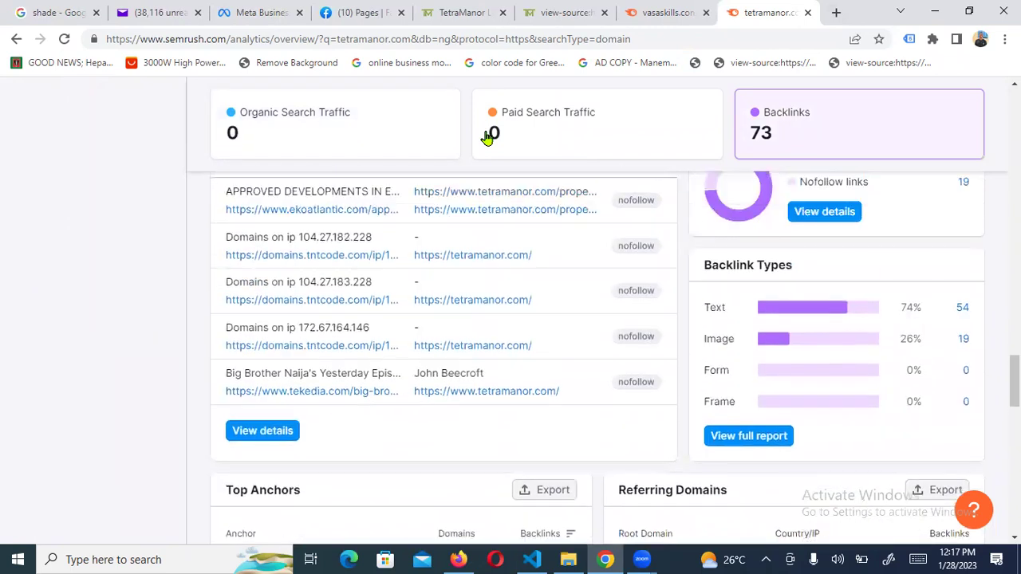
{"action": "scroll", "coordinate": [488, 139], "scroll_direction": "up", "scroll_amount": 1}
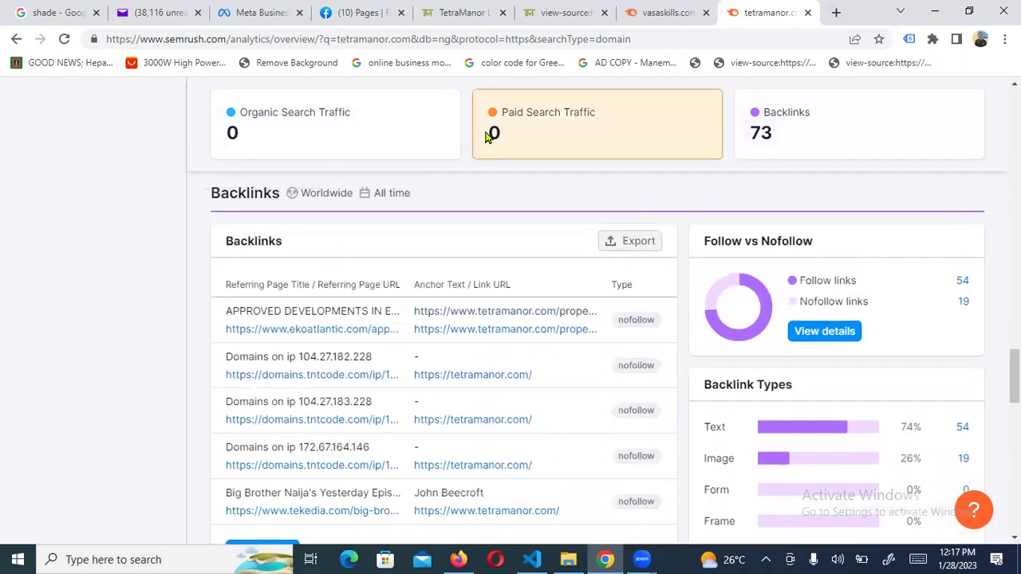
{"action": "scroll", "coordinate": [488, 138], "scroll_direction": "up", "scroll_amount": 1}
{"action": "scroll", "coordinate": [488, 137], "scroll_direction": "up", "scroll_amount": 6}
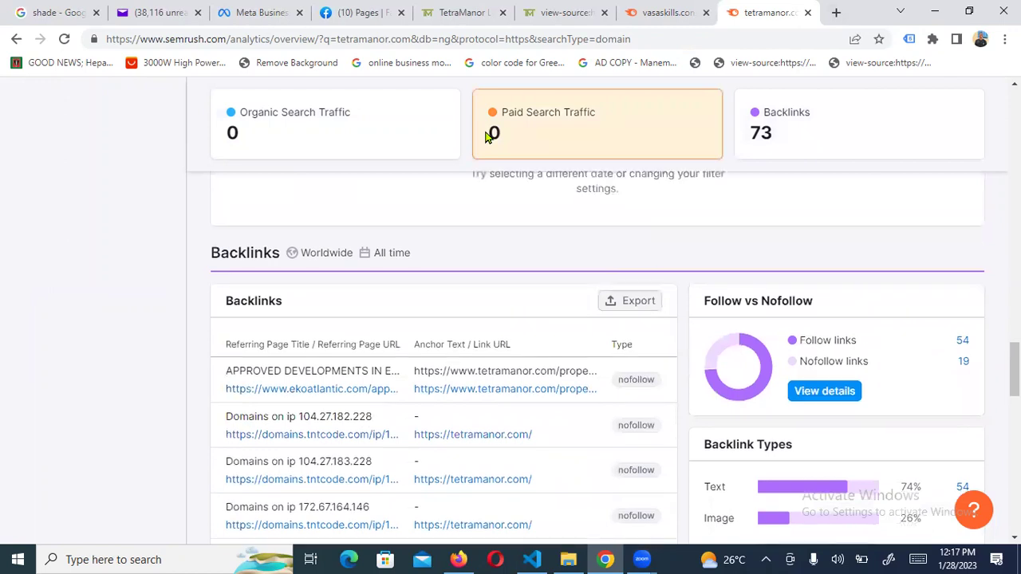
Review the tetramanor.com advertising research, top anchors, referring domains and indexed pages, then return to the overview summary.
{"action": "scroll", "coordinate": [488, 137], "scroll_direction": "up", "scroll_amount": 3}
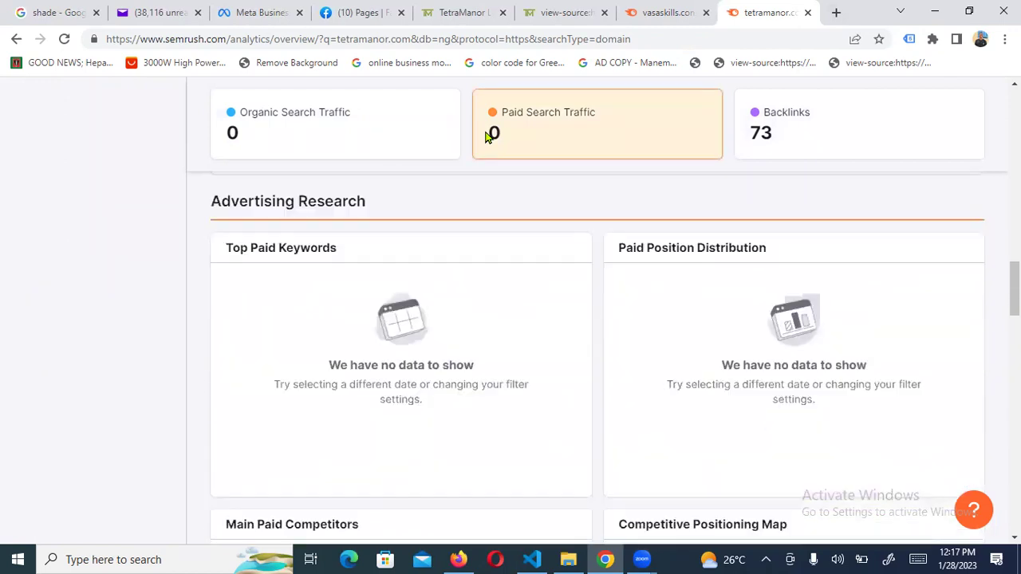
{"action": "scroll", "coordinate": [488, 137], "scroll_direction": "down", "scroll_amount": 8}
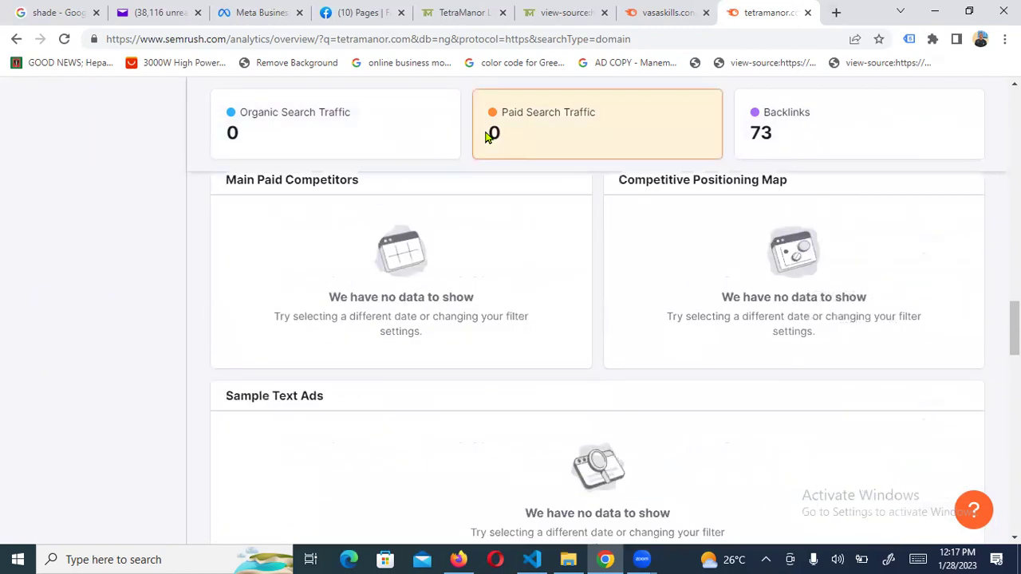
{"action": "scroll", "coordinate": [488, 137], "scroll_direction": "down", "scroll_amount": 5}
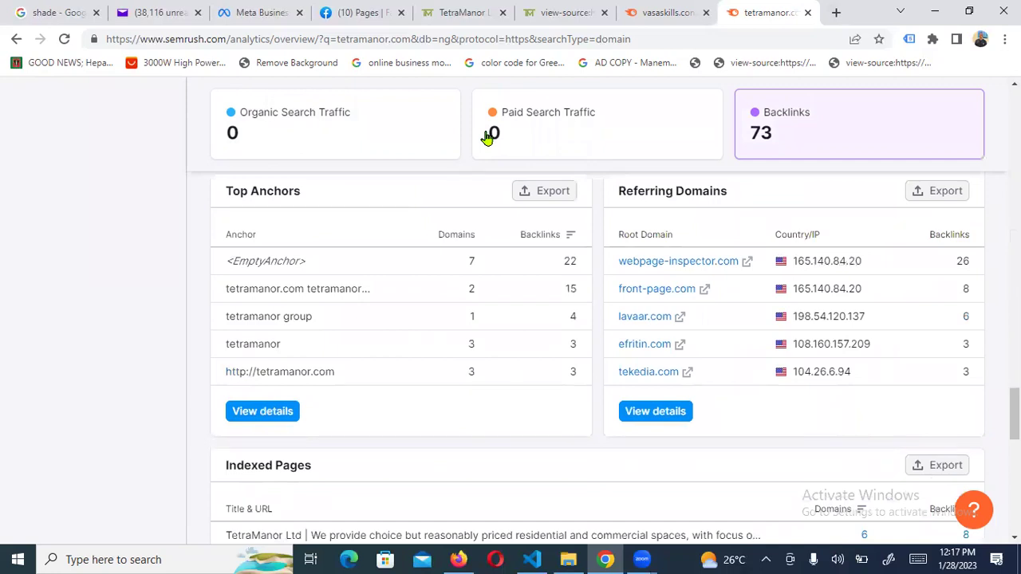
{"action": "scroll", "coordinate": [488, 137], "scroll_direction": "down", "scroll_amount": 5}
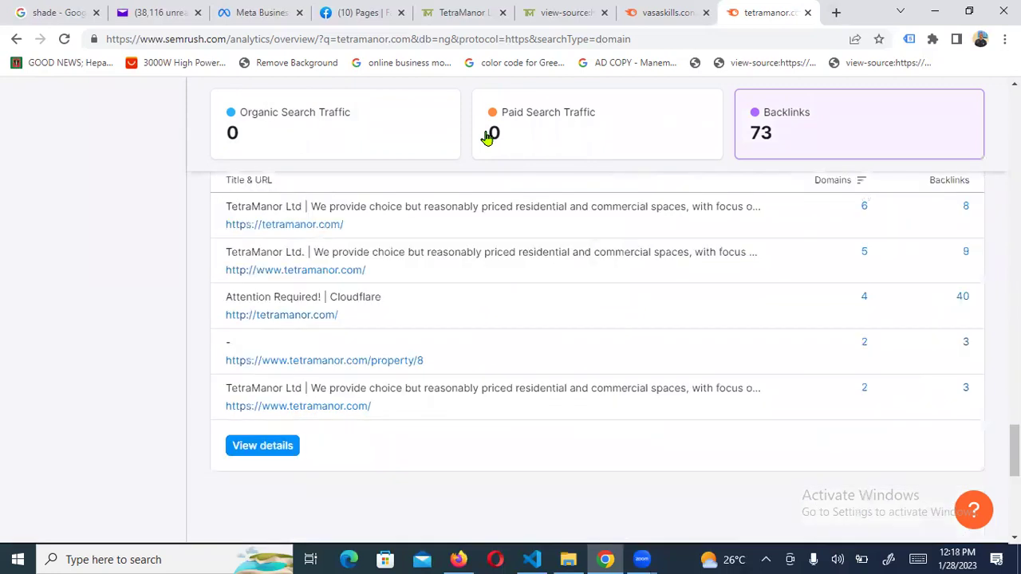
{"action": "scroll", "coordinate": [488, 137], "scroll_direction": "up", "scroll_amount": 2}
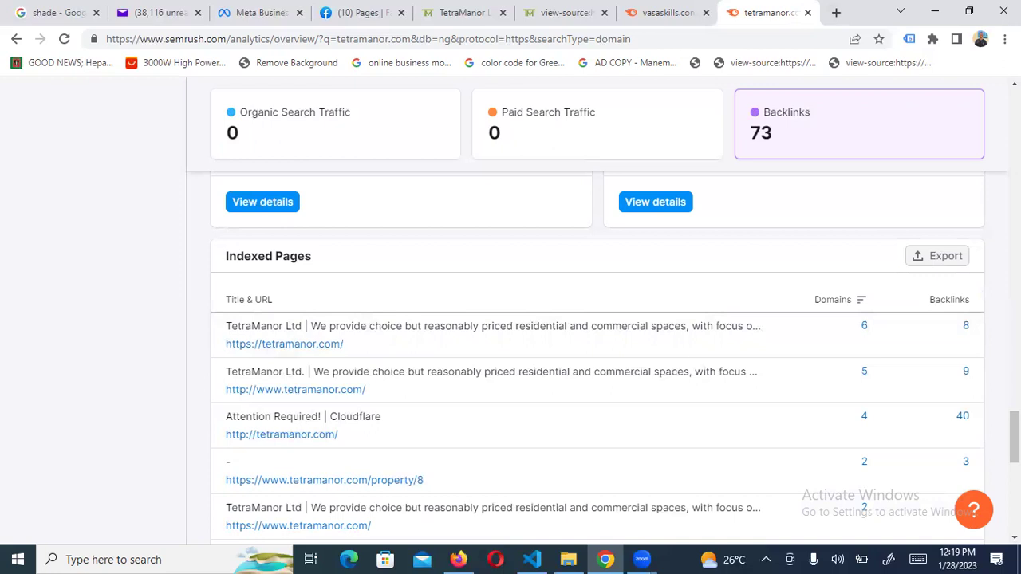
{"action": "scroll", "coordinate": [596, 319], "scroll_direction": "up", "scroll_amount": 15}
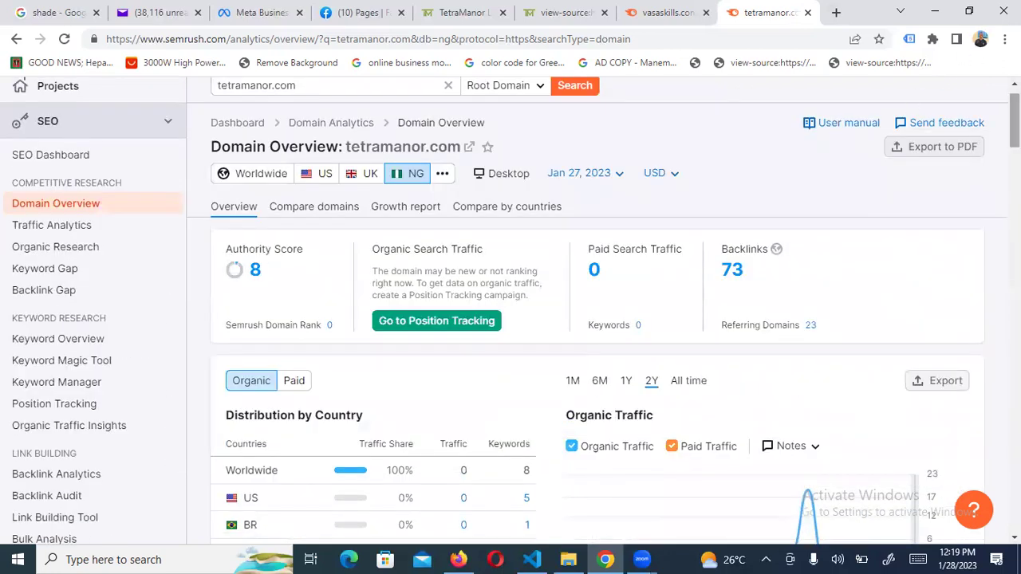
{"action": "mouse_move", "coordinate": [1014, 120]}
{"action": "left_mouse_down"}
{"action": "mouse_move", "coordinate": [1014, 462]}
{"action": "mouse_move", "coordinate": [1014, 120]}
{"action": "left_mouse_up"}
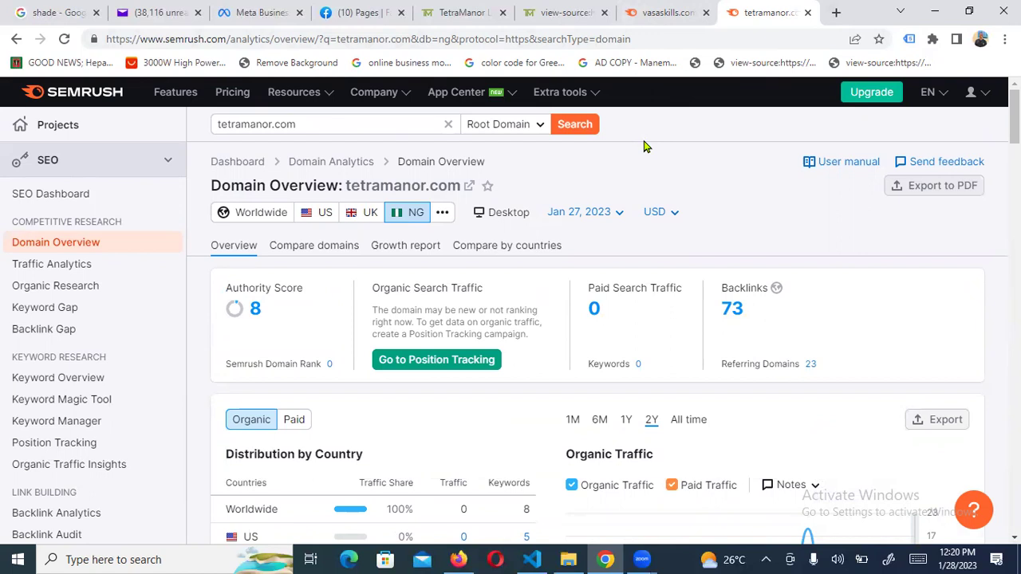
Compare the authority score, paid traffic, backlinks and referring domains of vasaskills.com and tetramanor.com between their Domain Overview reports.
{"action": "left_click", "coordinate": [658, 23]}
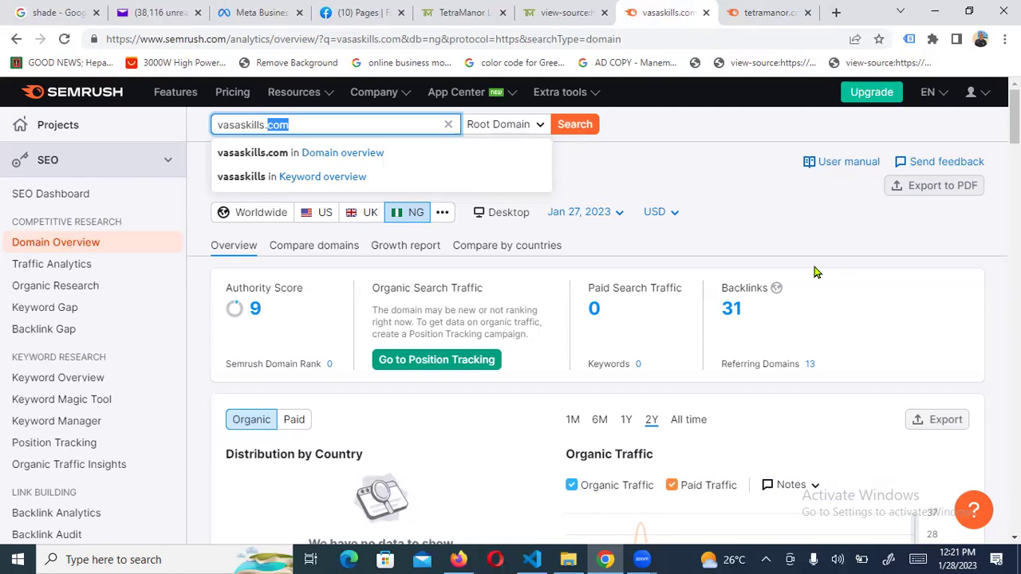
{"action": "left_click", "coordinate": [735, 10]}
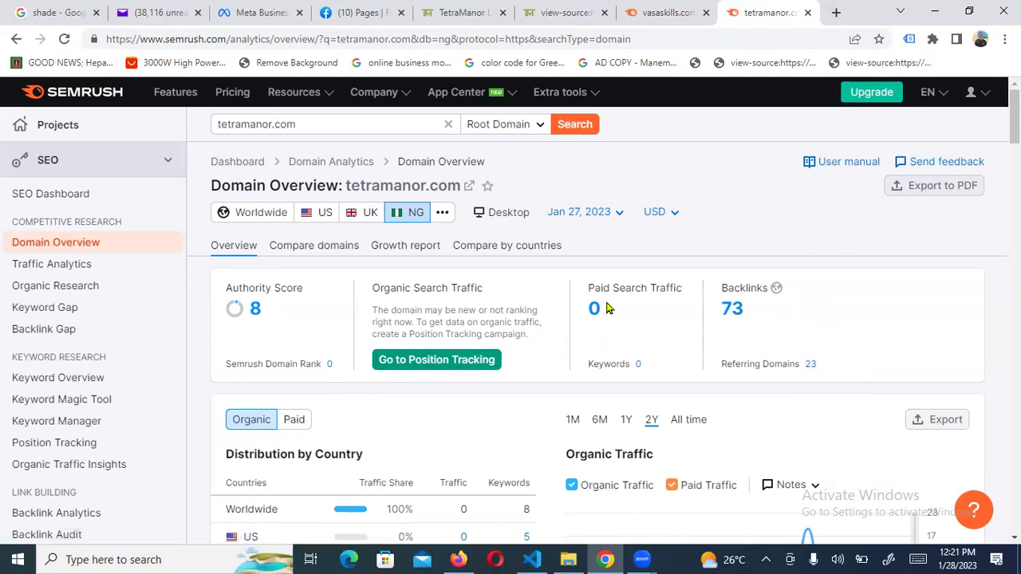
{"action": "left_click", "coordinate": [638, 8]}
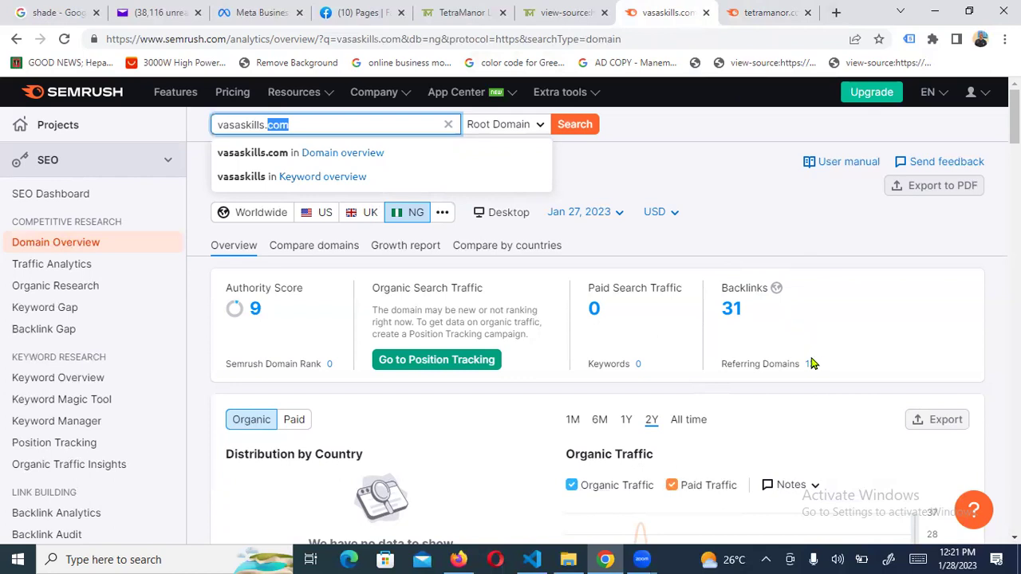
{"action": "left_click", "coordinate": [314, 335]}
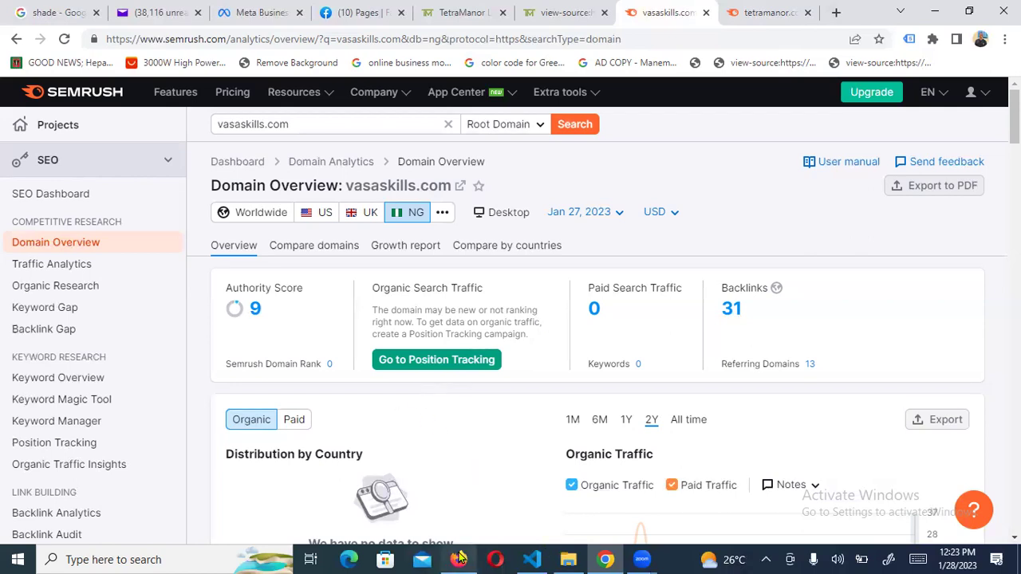
Switch to Firefox and bring up the digital marketing training page, going back through its Module #2 Basic Graphic Design section.
{"action": "mouse_move", "coordinate": [459, 559]}
{"action": "left_click", "coordinate": [460, 468]}
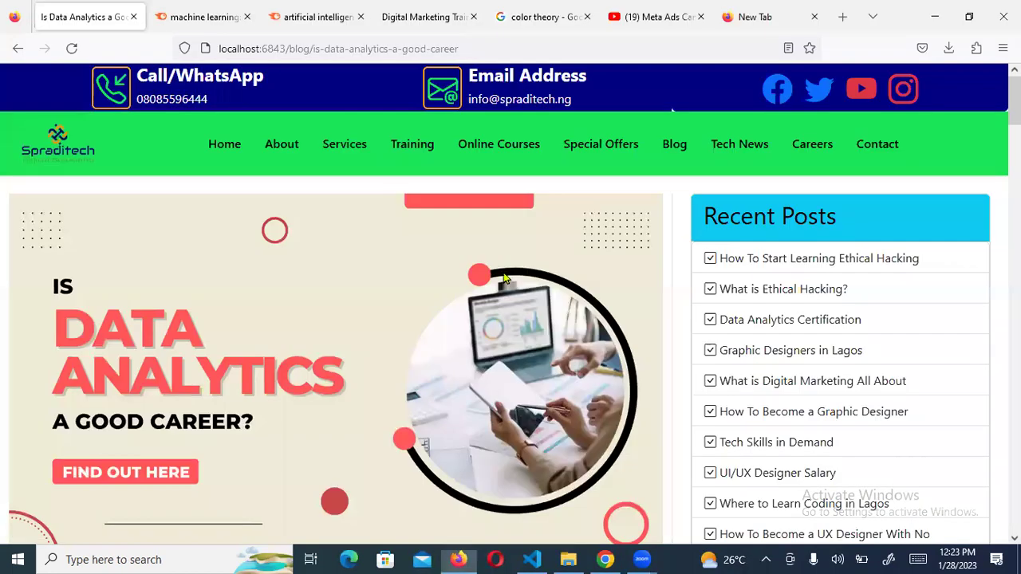
{"action": "left_click", "coordinate": [393, 19]}
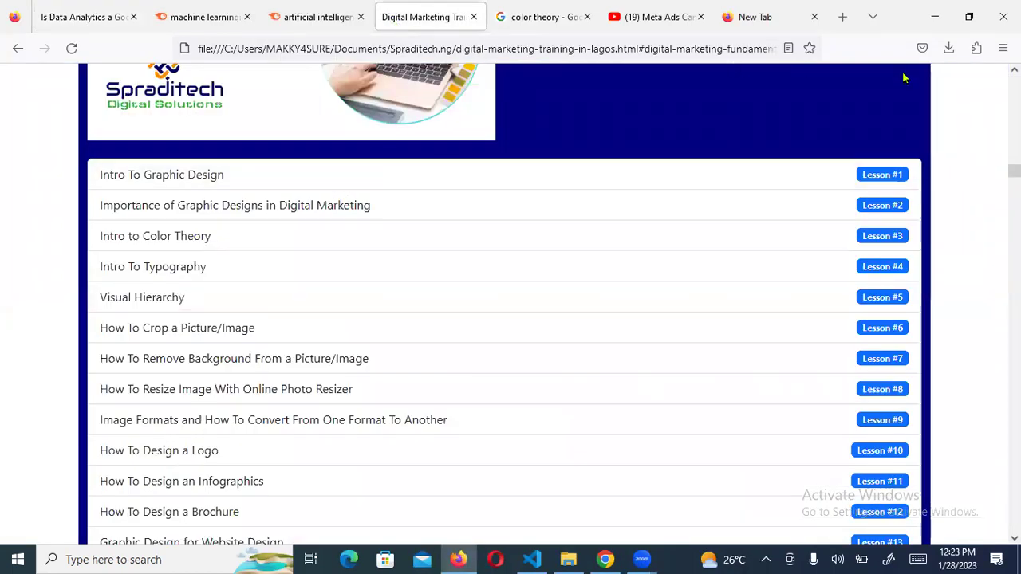
{"action": "scroll", "coordinate": [504, 303], "scroll_direction": "up", "scroll_amount": 5}
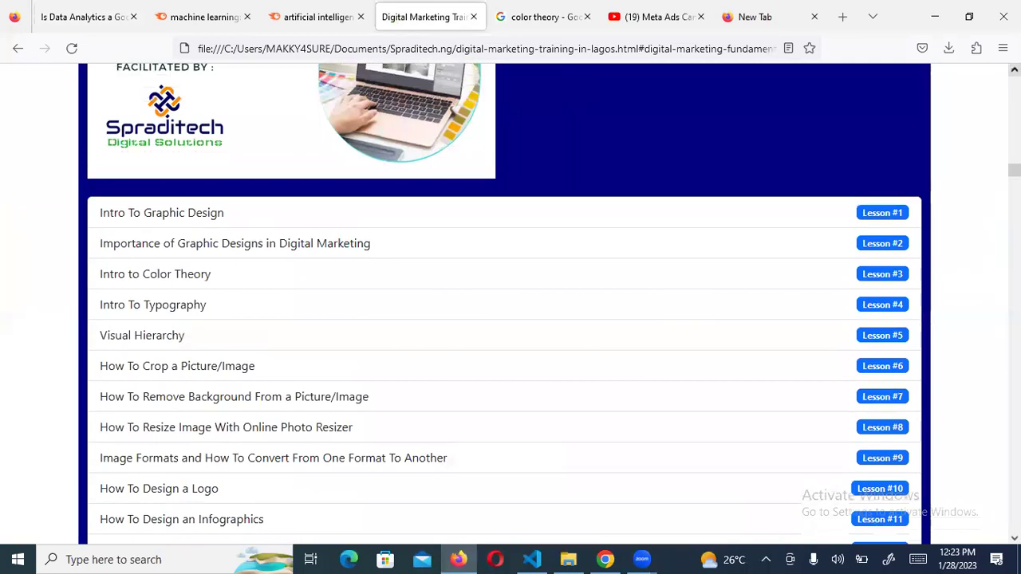
{"action": "scroll", "coordinate": [504, 303], "scroll_direction": "up", "scroll_amount": 3}
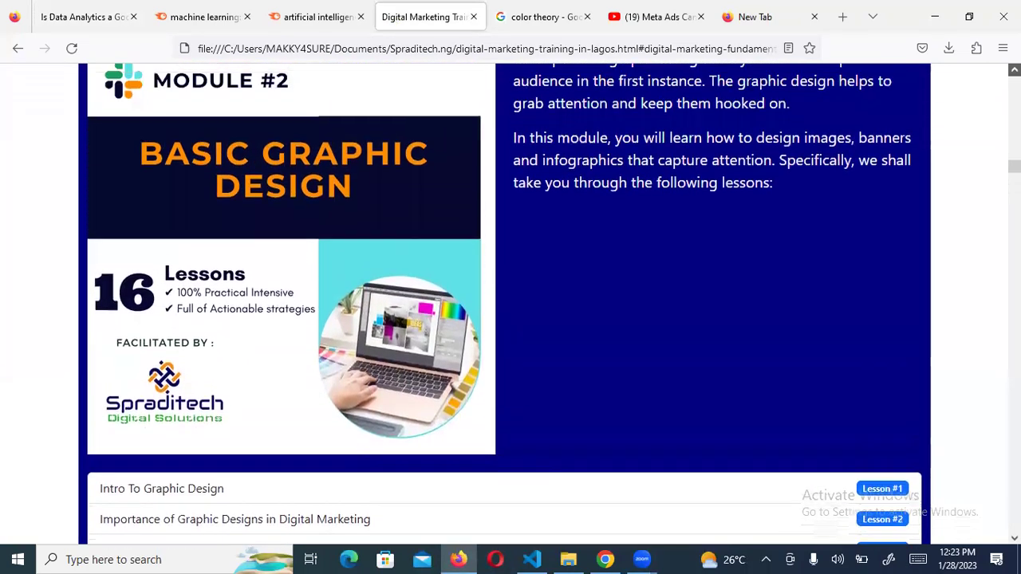